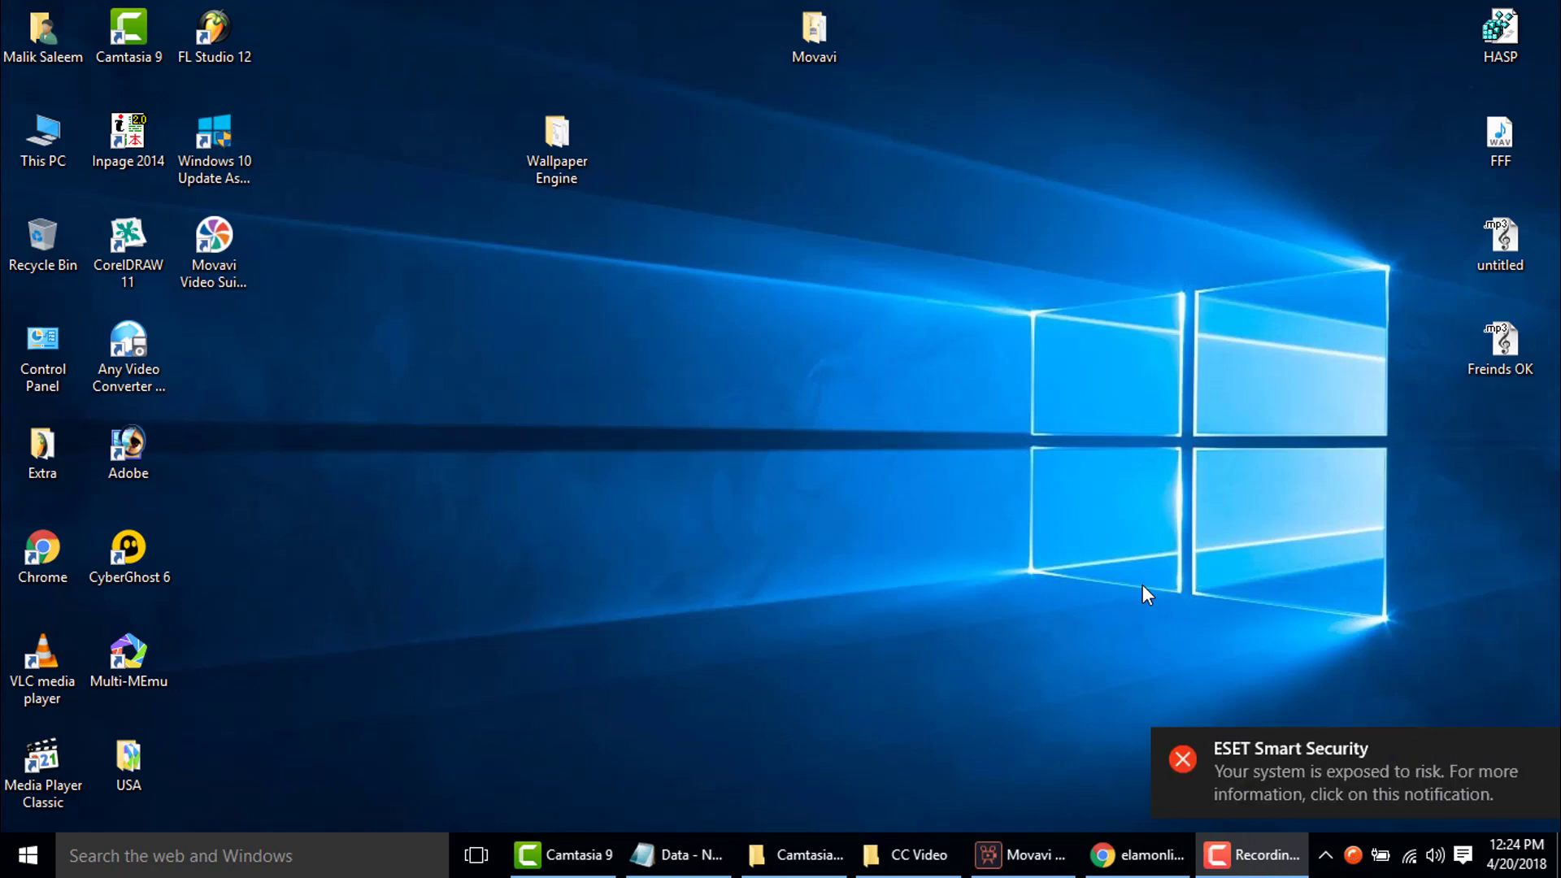
Switch to Movavi Video Suite, open the sticker collection and look through its Masks category.
click(1037, 856)
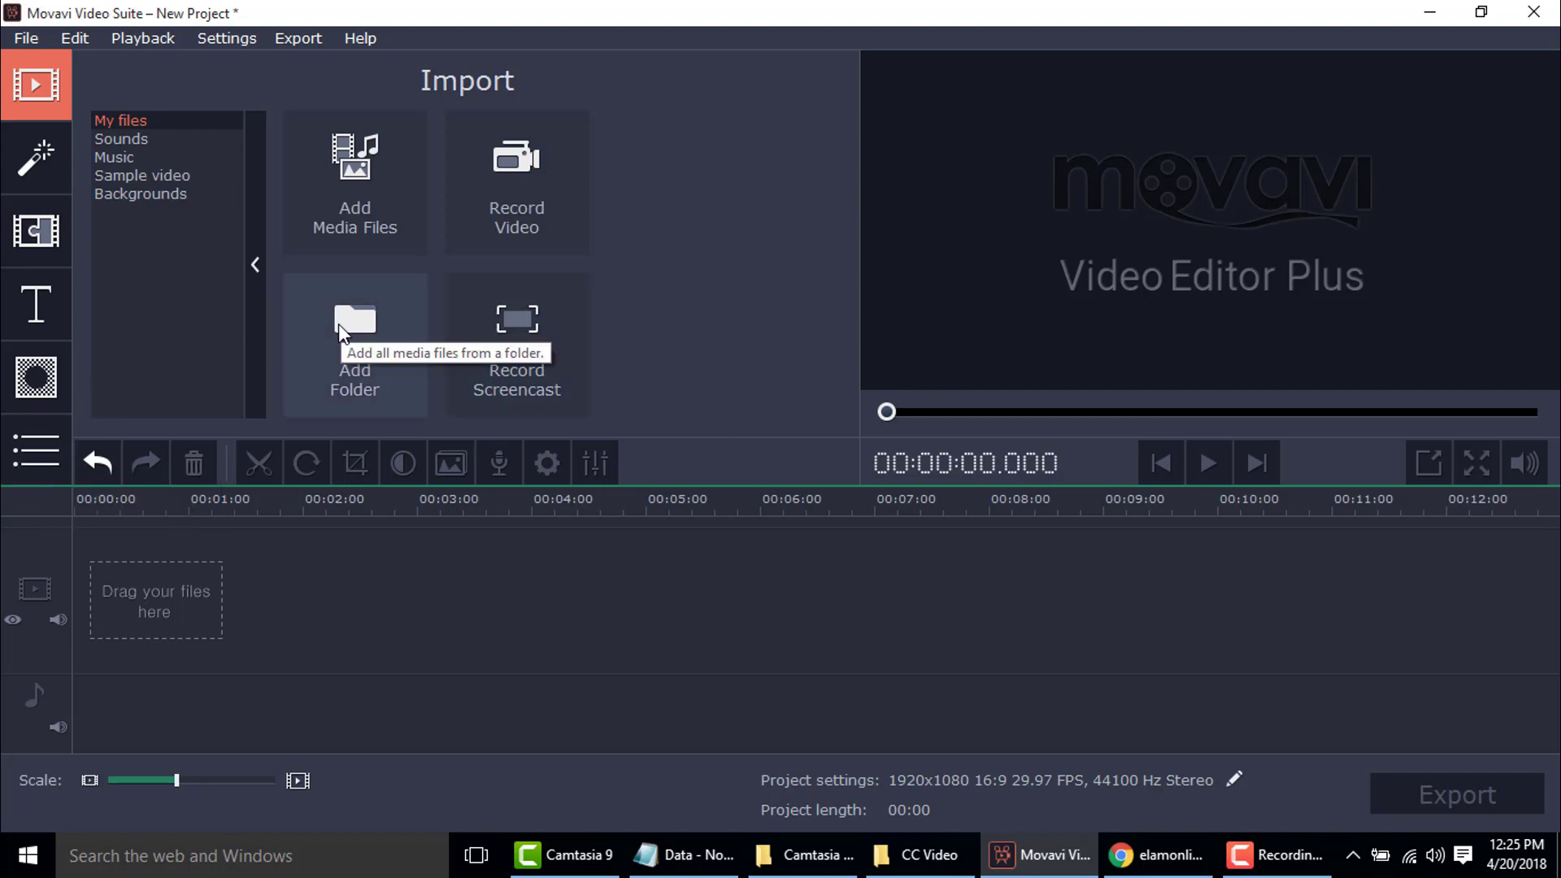
click(42, 465)
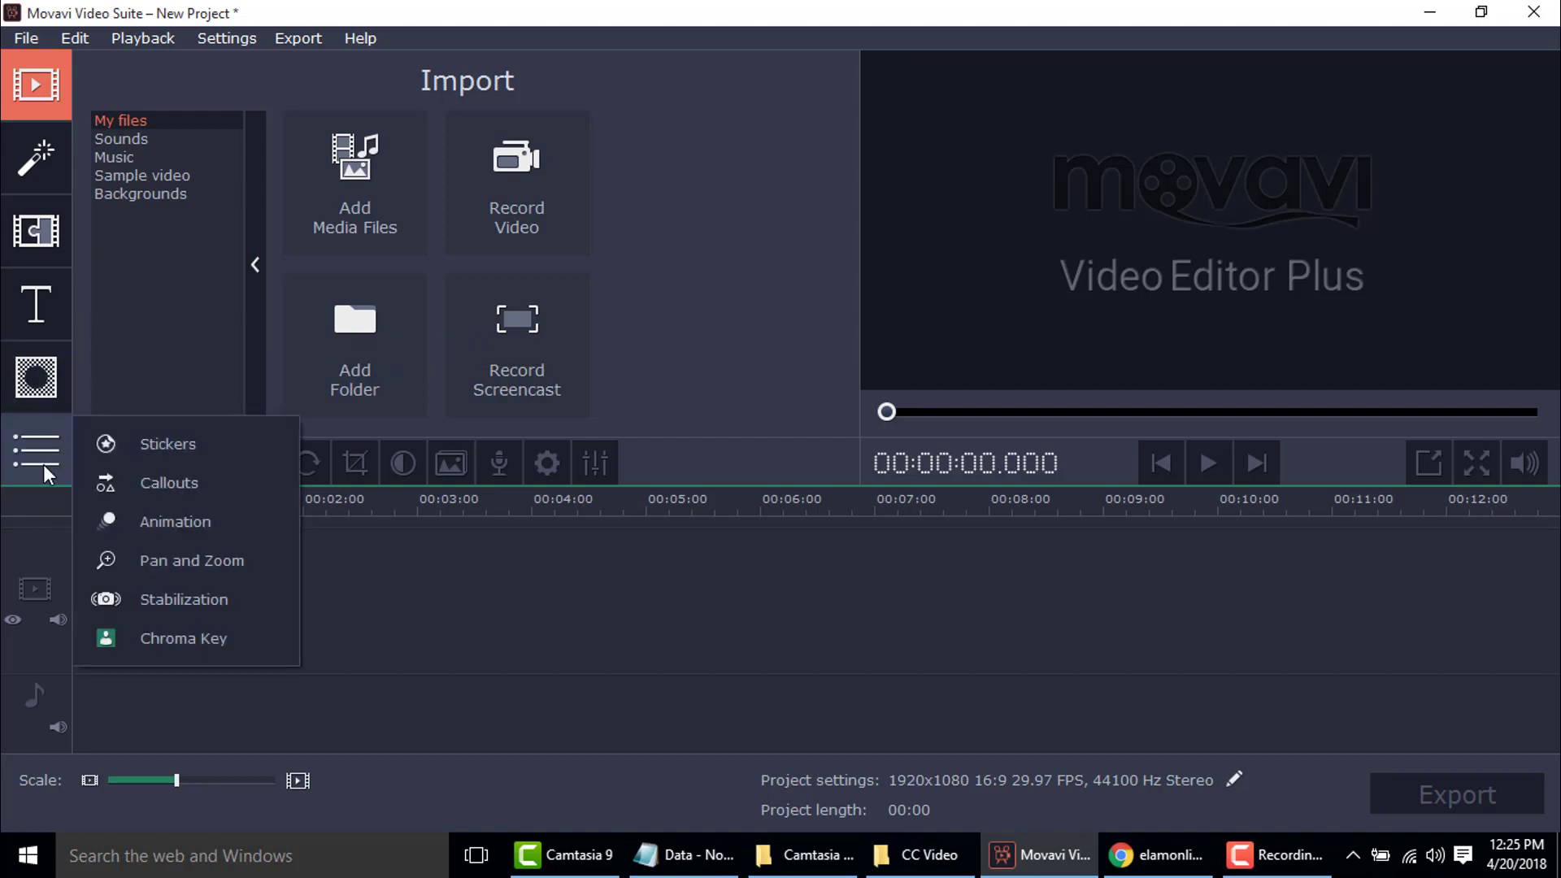
click(168, 447)
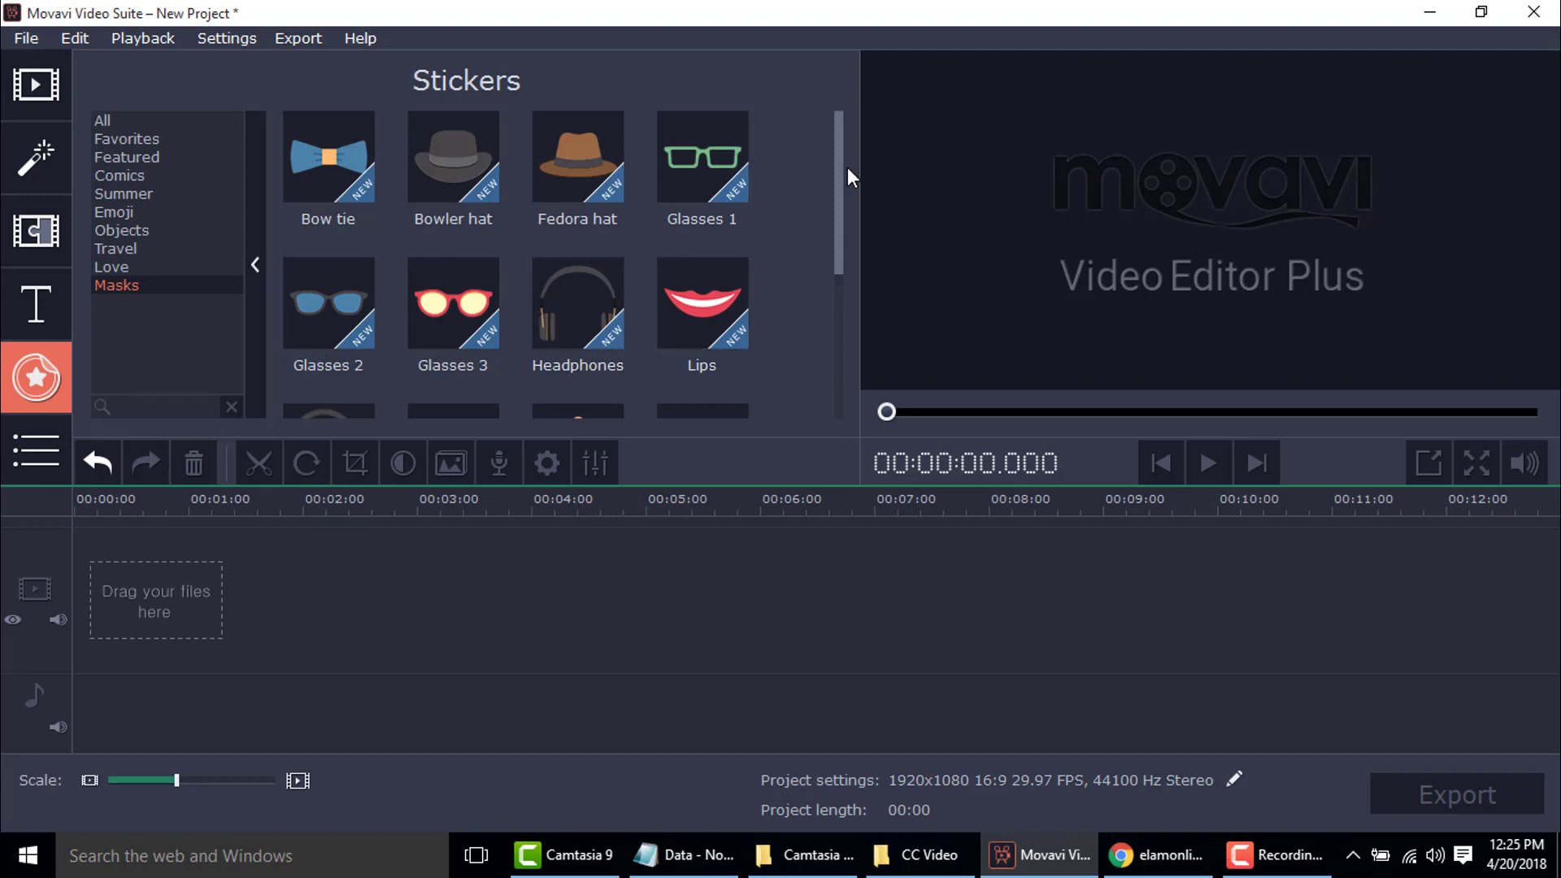
drag(840, 163, 831, 337)
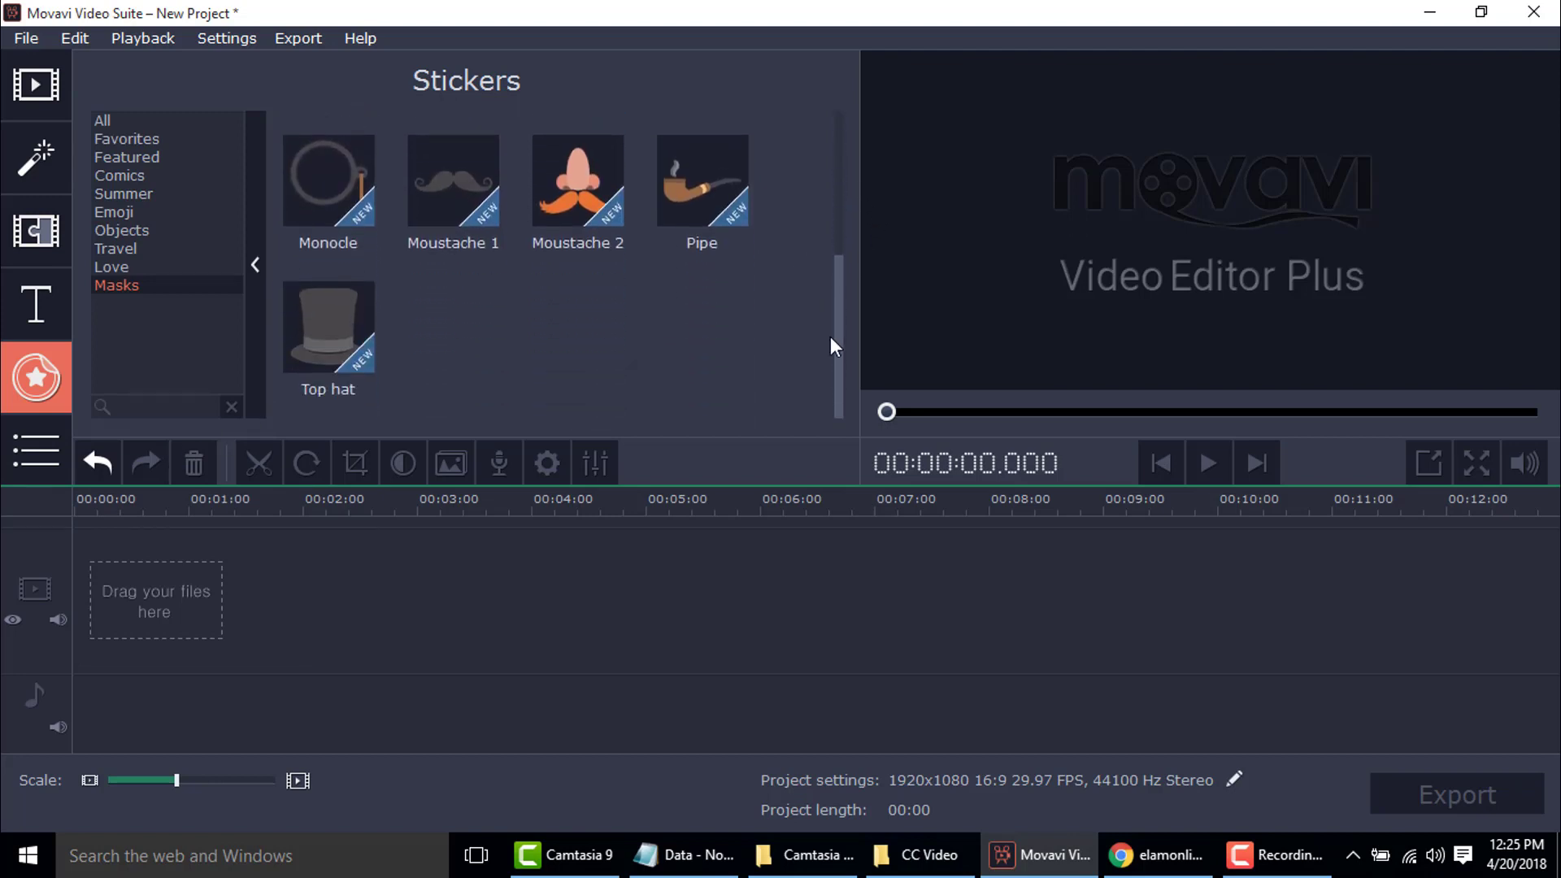
Place the Airplane sticker from the full sticker collection at the start of the timeline and preview it.
click(103, 122)
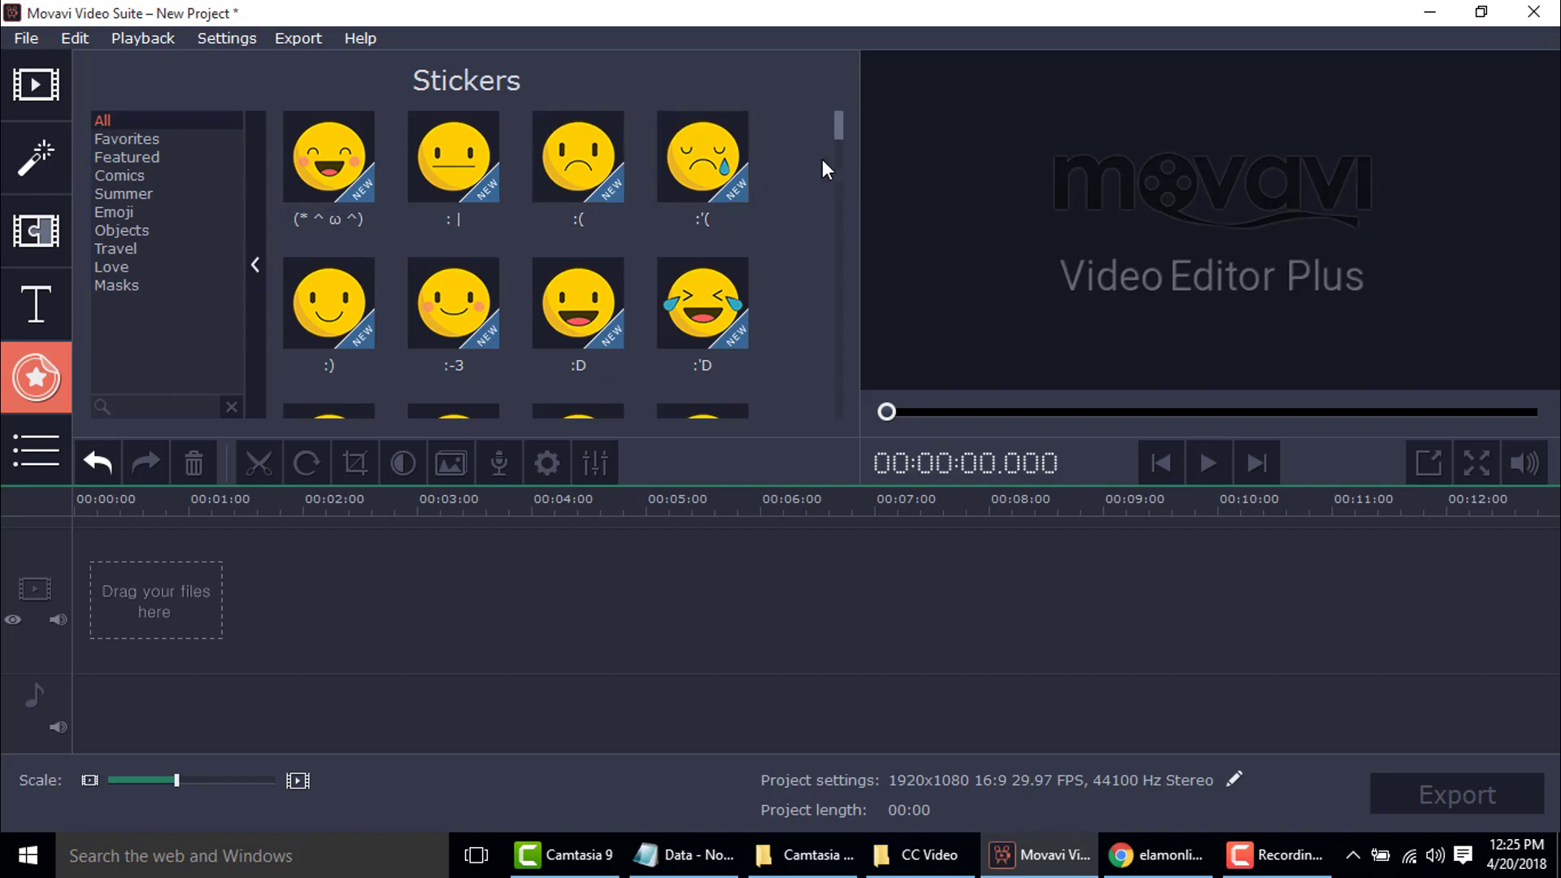
drag(837, 124, 827, 174)
click(577, 212)
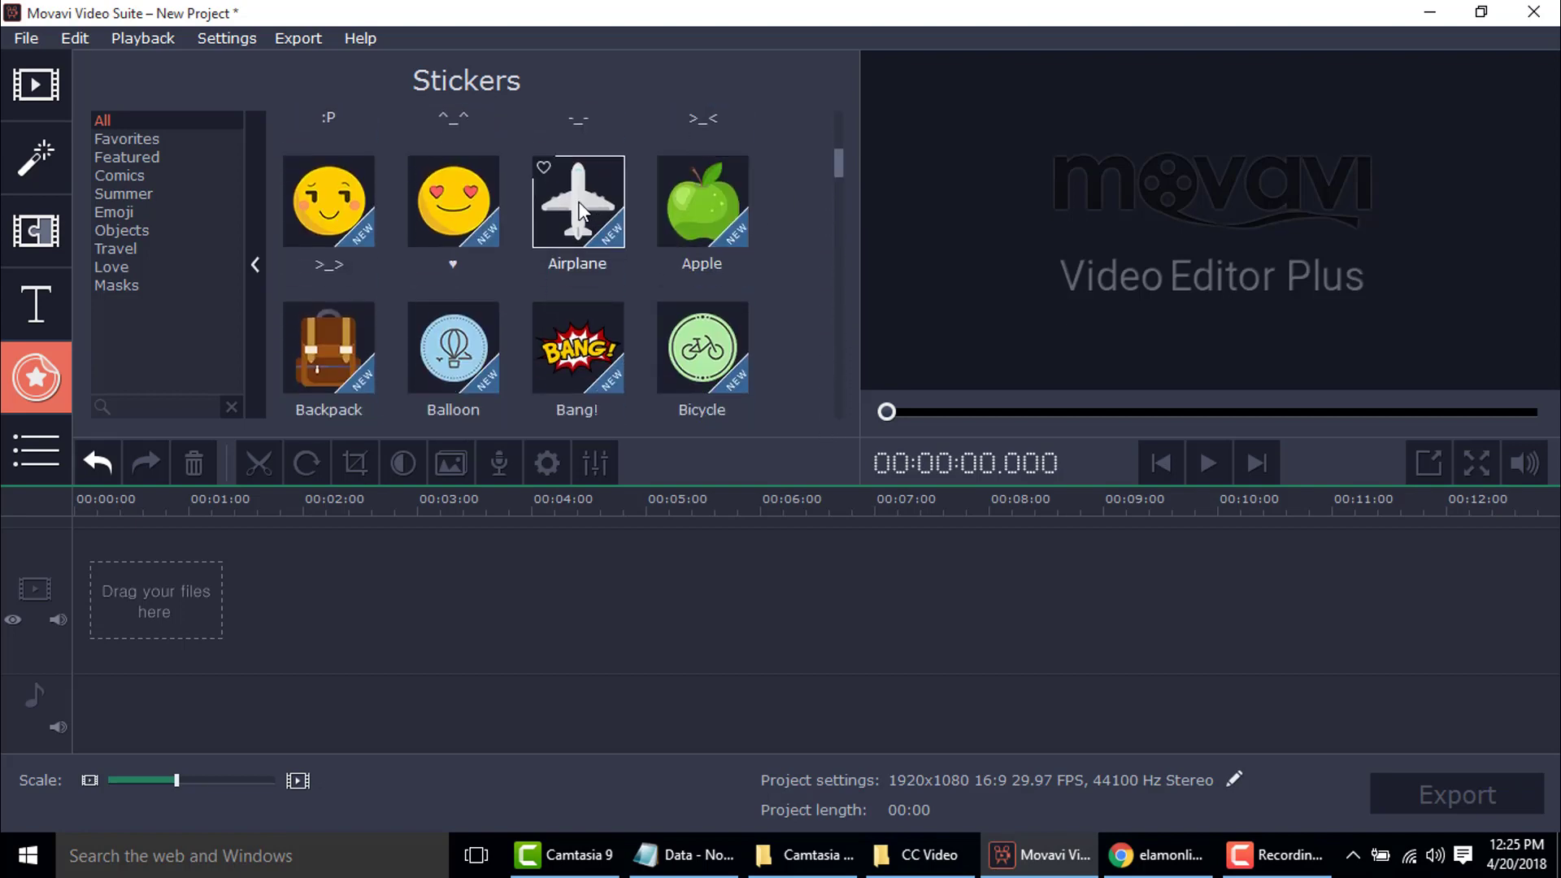
drag(577, 205, 309, 559)
drag(308, 500, 168, 572)
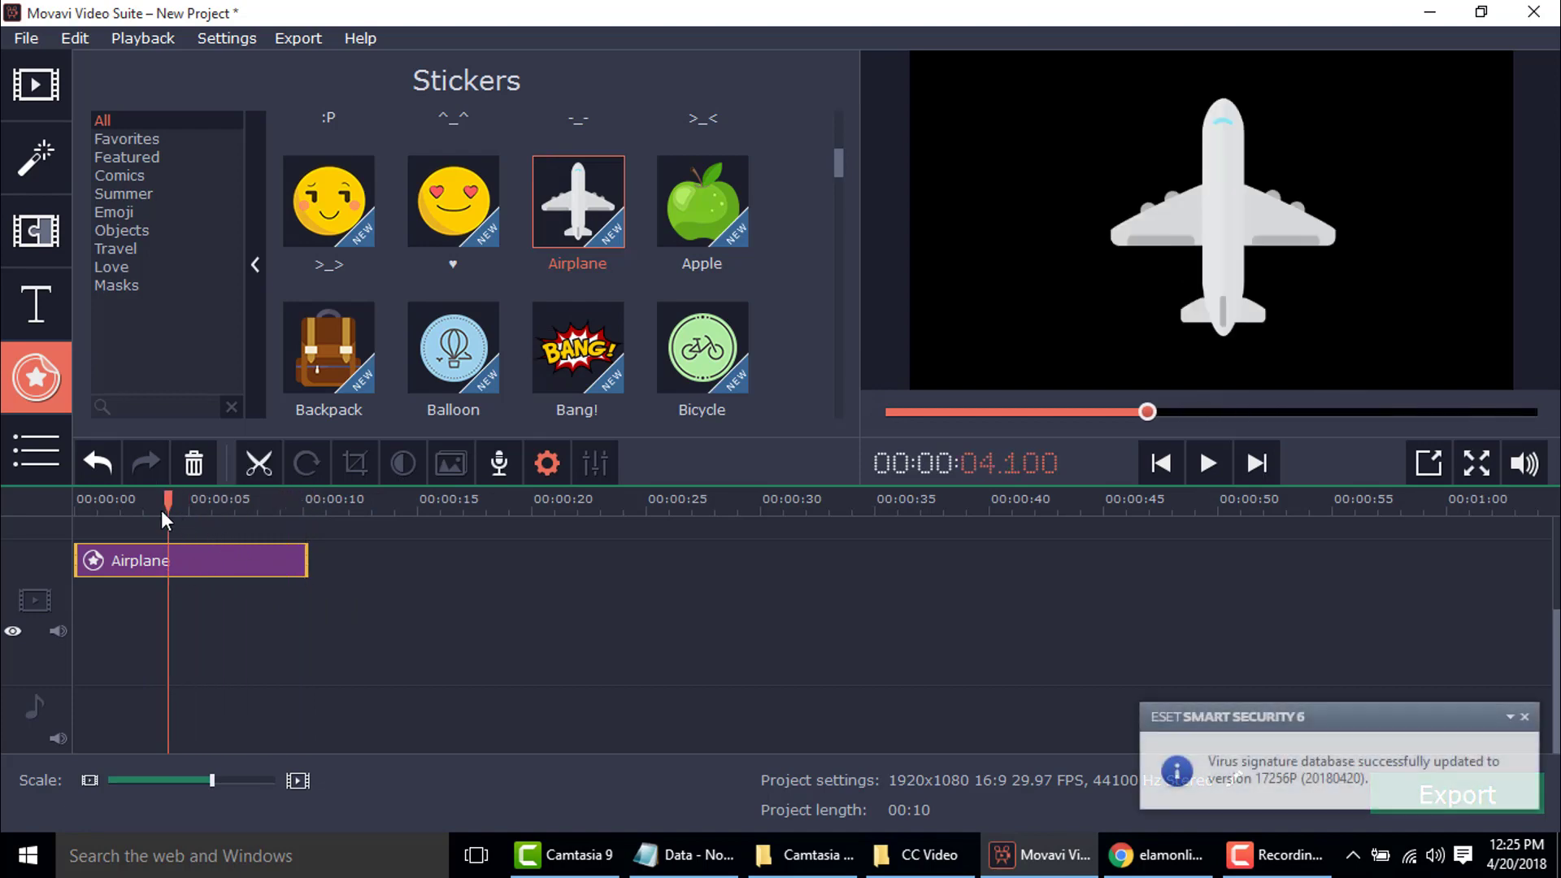
drag(160, 557, 161, 559)
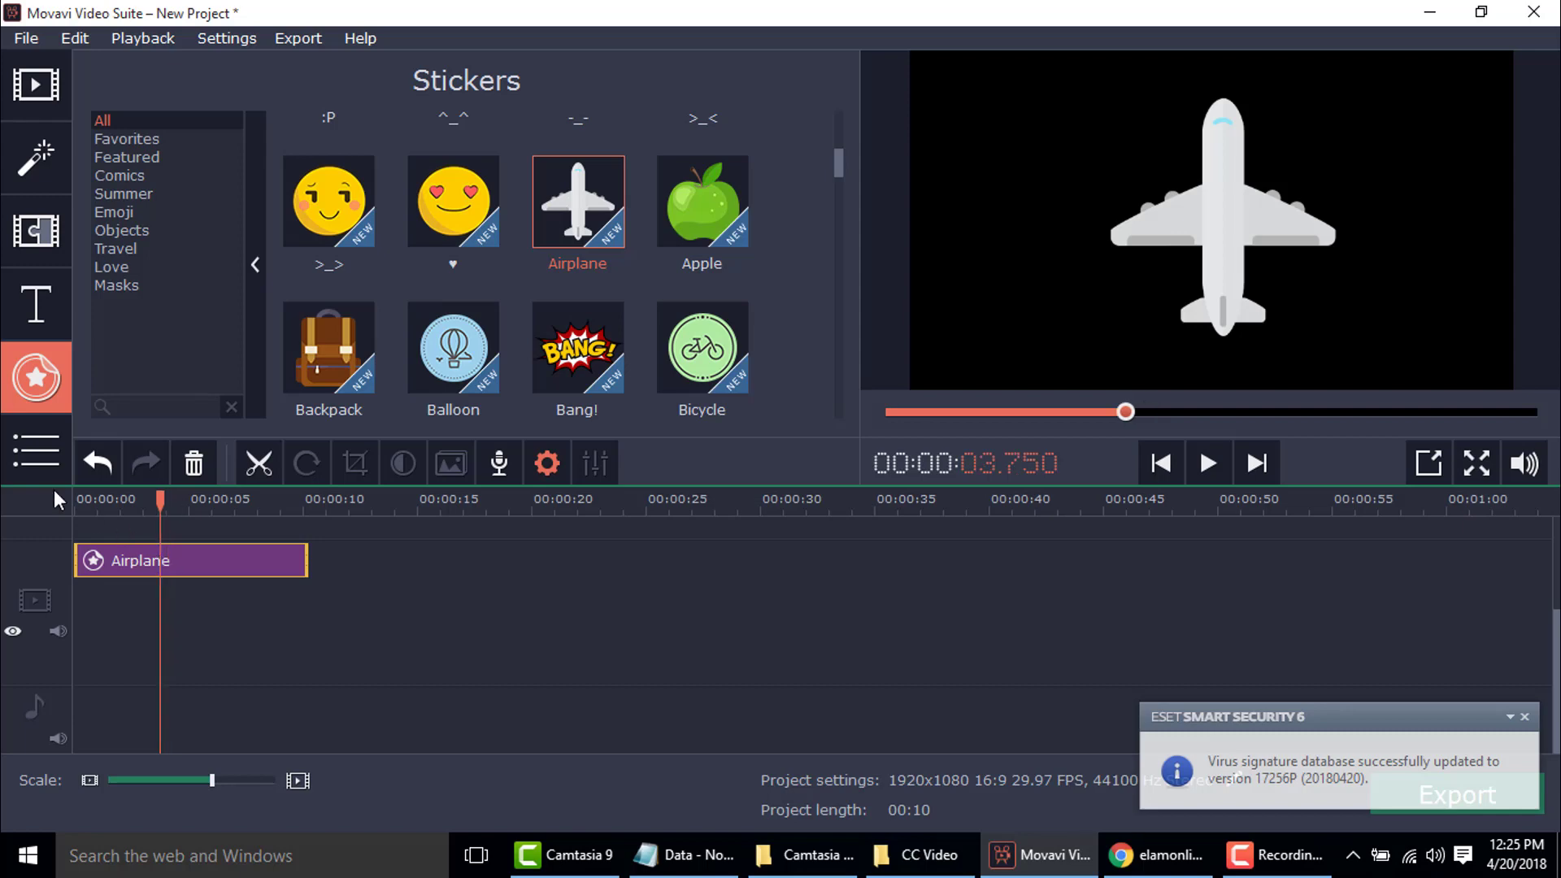
Add a keyframe animation to the Airplane clip with the Animation tool, around the middle of the clip.
click(36, 451)
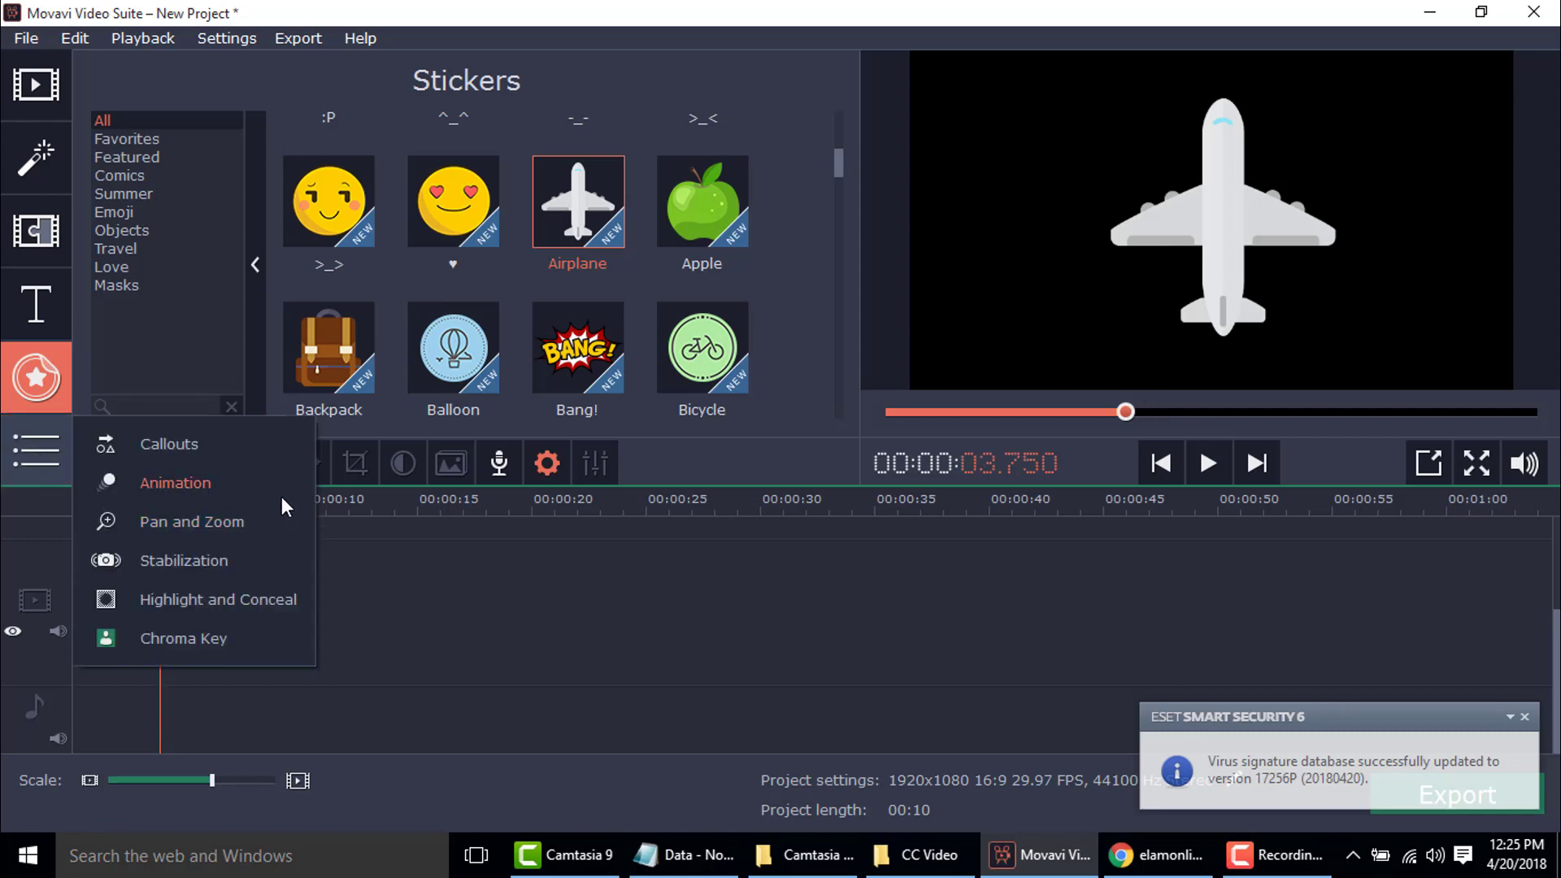
click(172, 484)
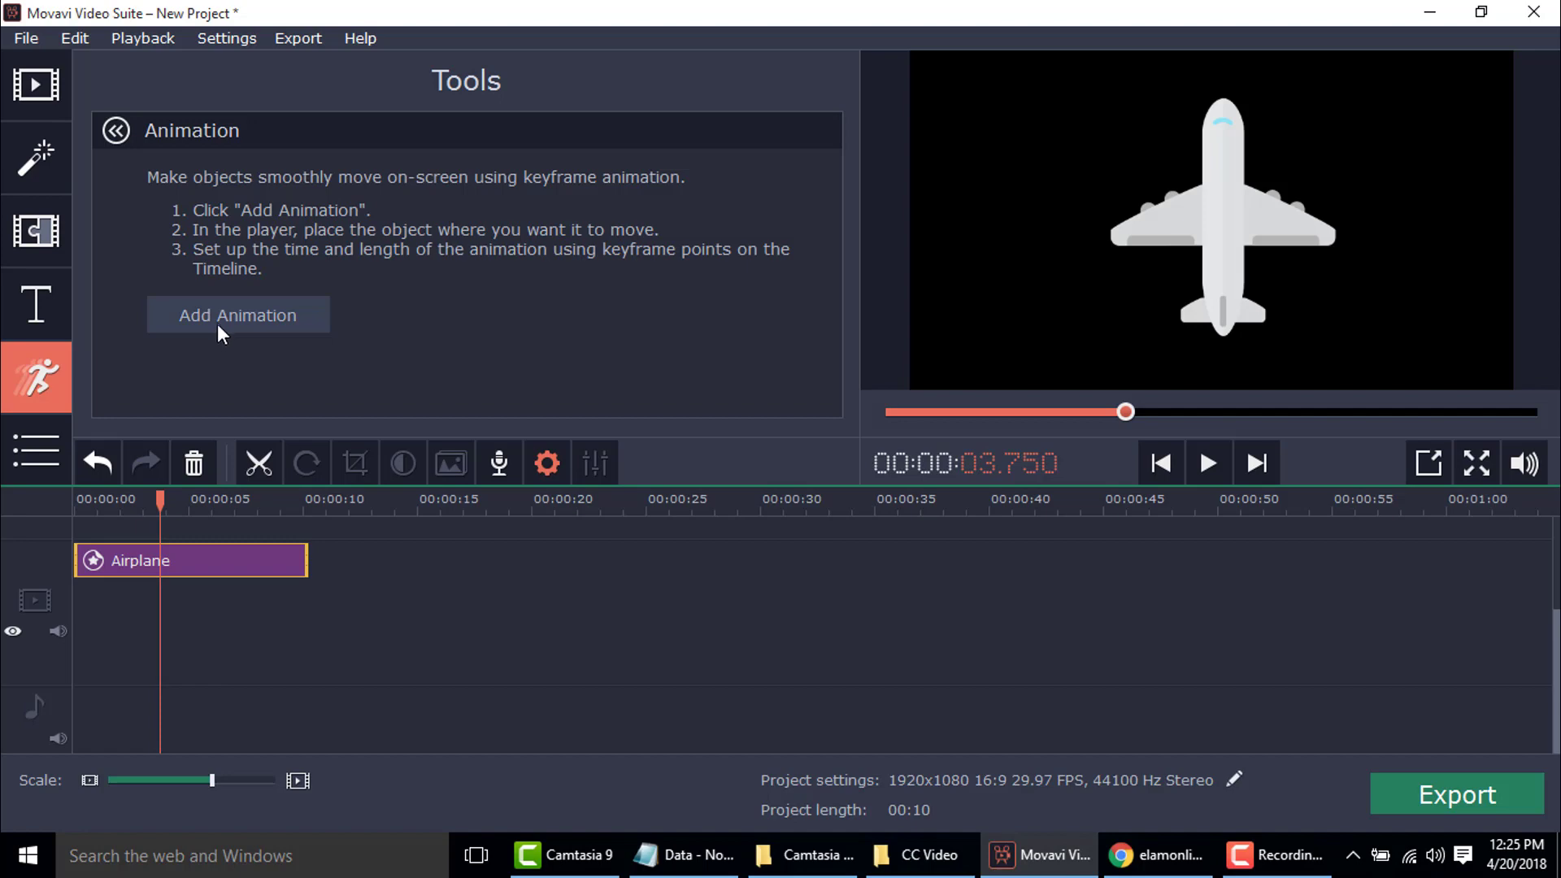
drag(111, 504, 81, 504)
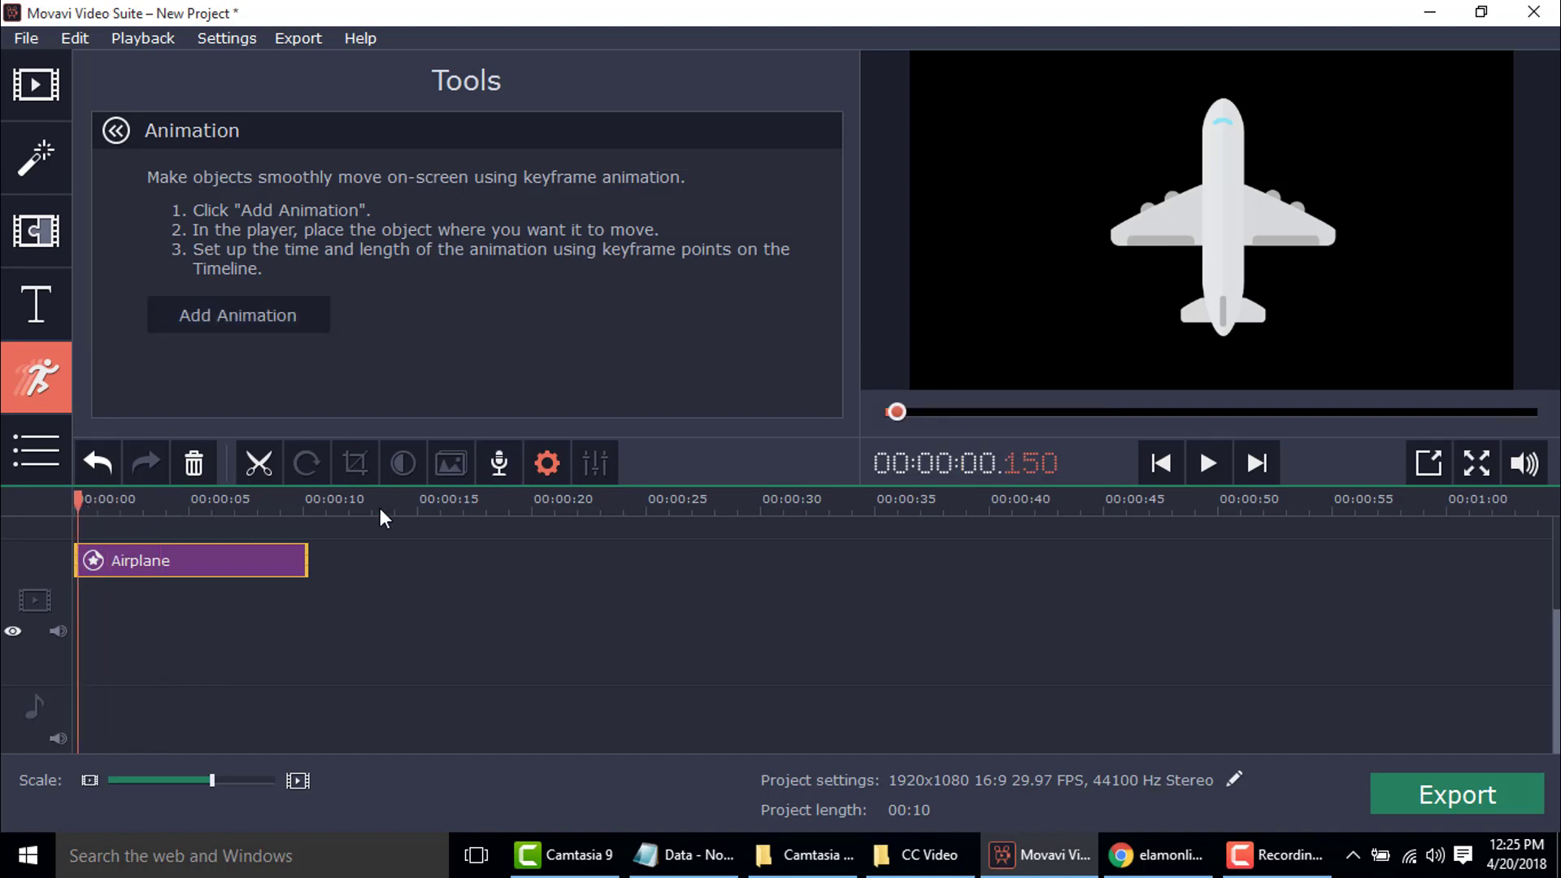
mouse_move(170, 557)
mouse_down()
mouse_move(166, 650)
mouse_move(169, 583)
mouse_up()
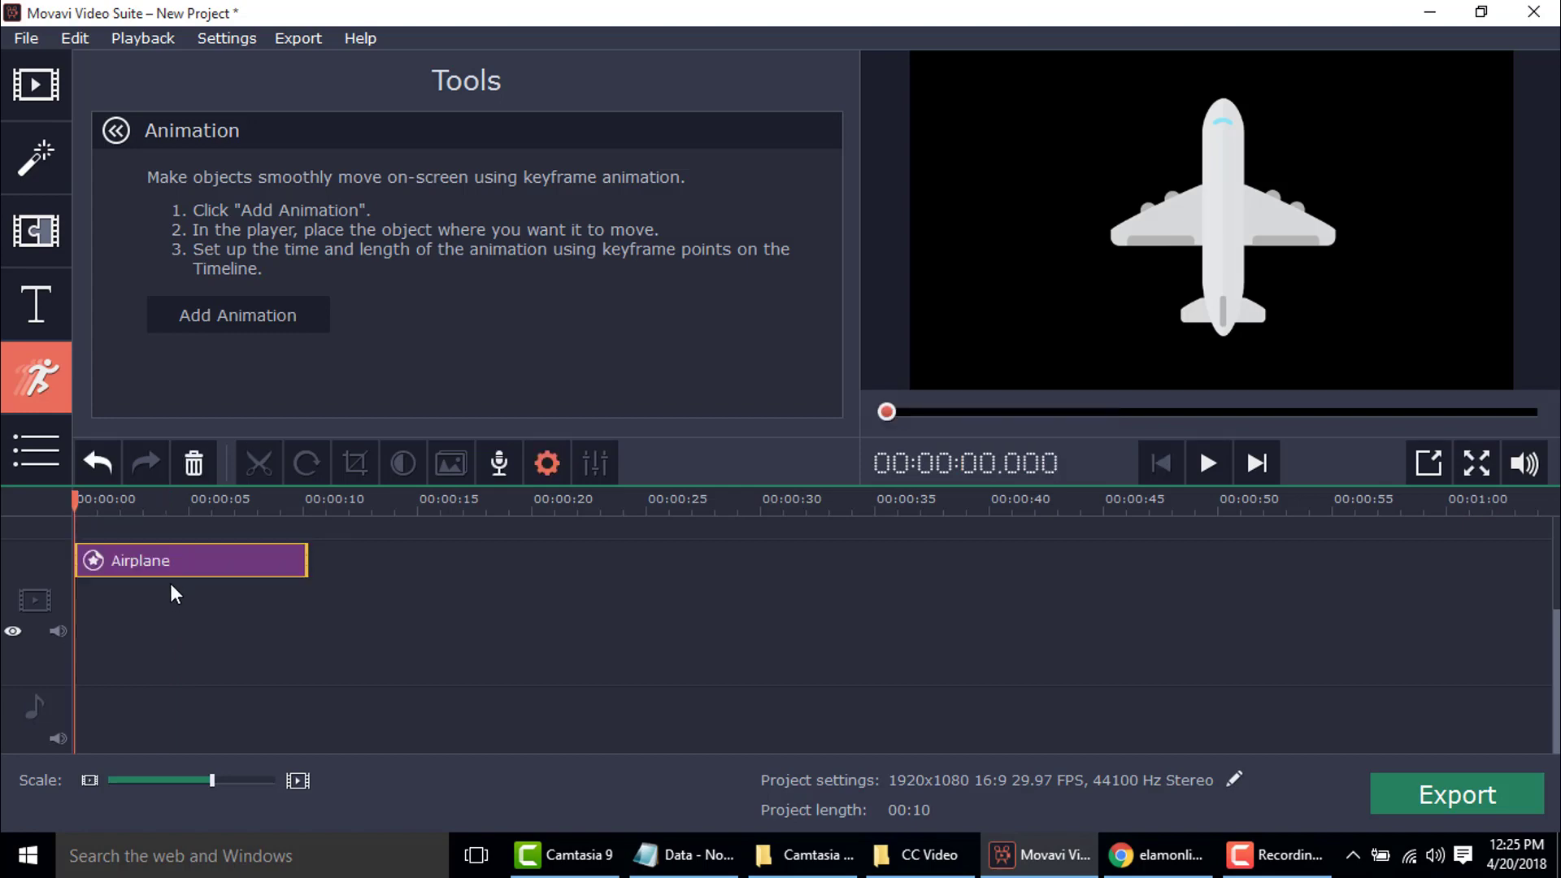
click(181, 499)
click(222, 316)
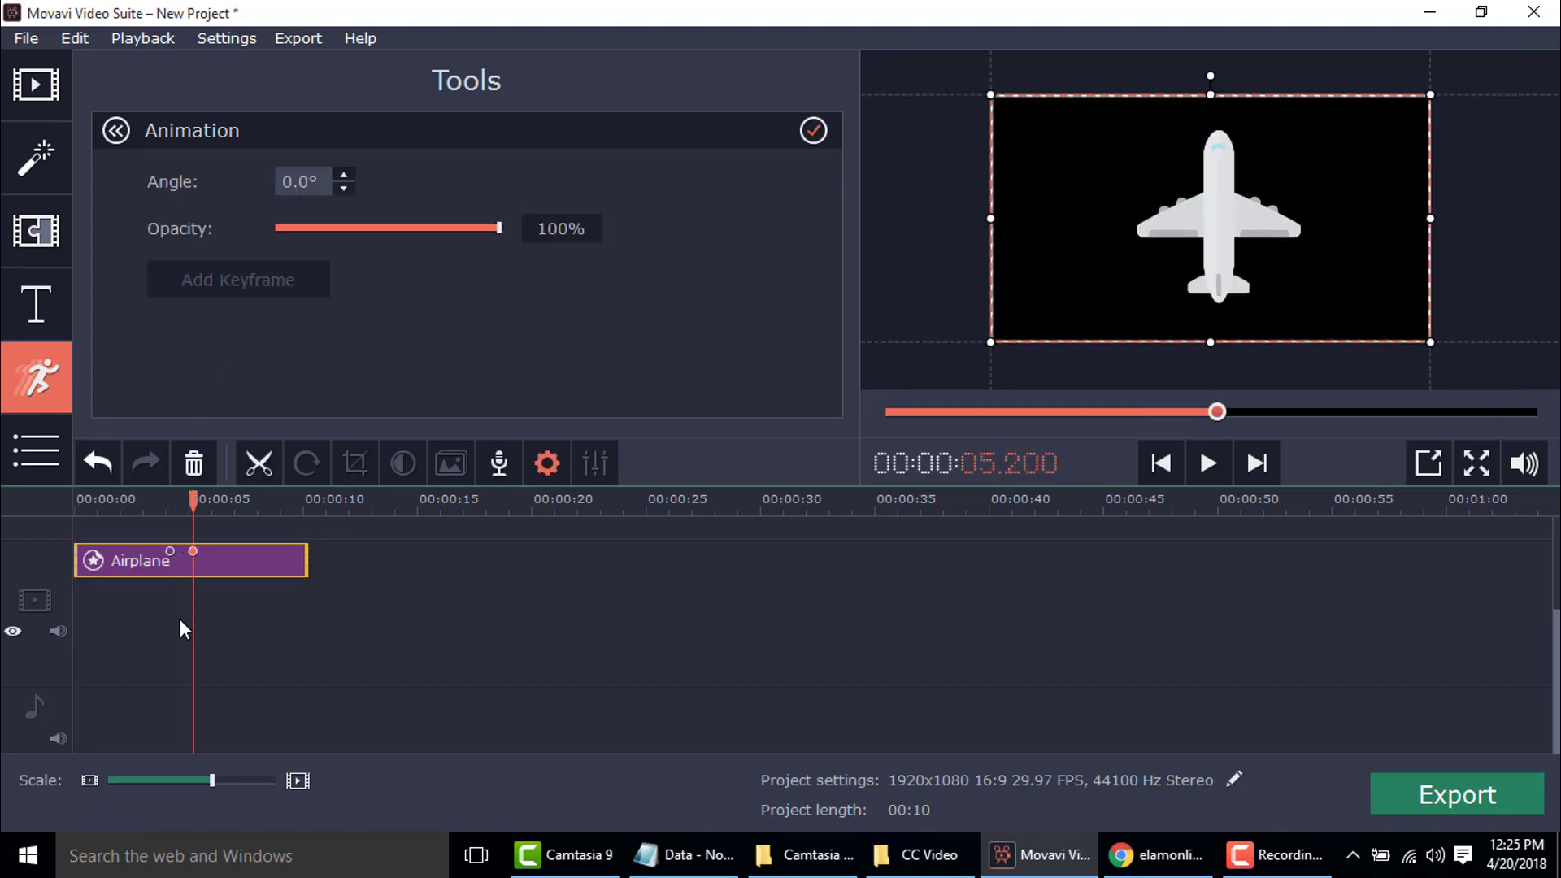
Move the Airplane clip's first keyframe to about 0.1 s and position the airplane just below the video frame there.
drag(174, 551, 76, 557)
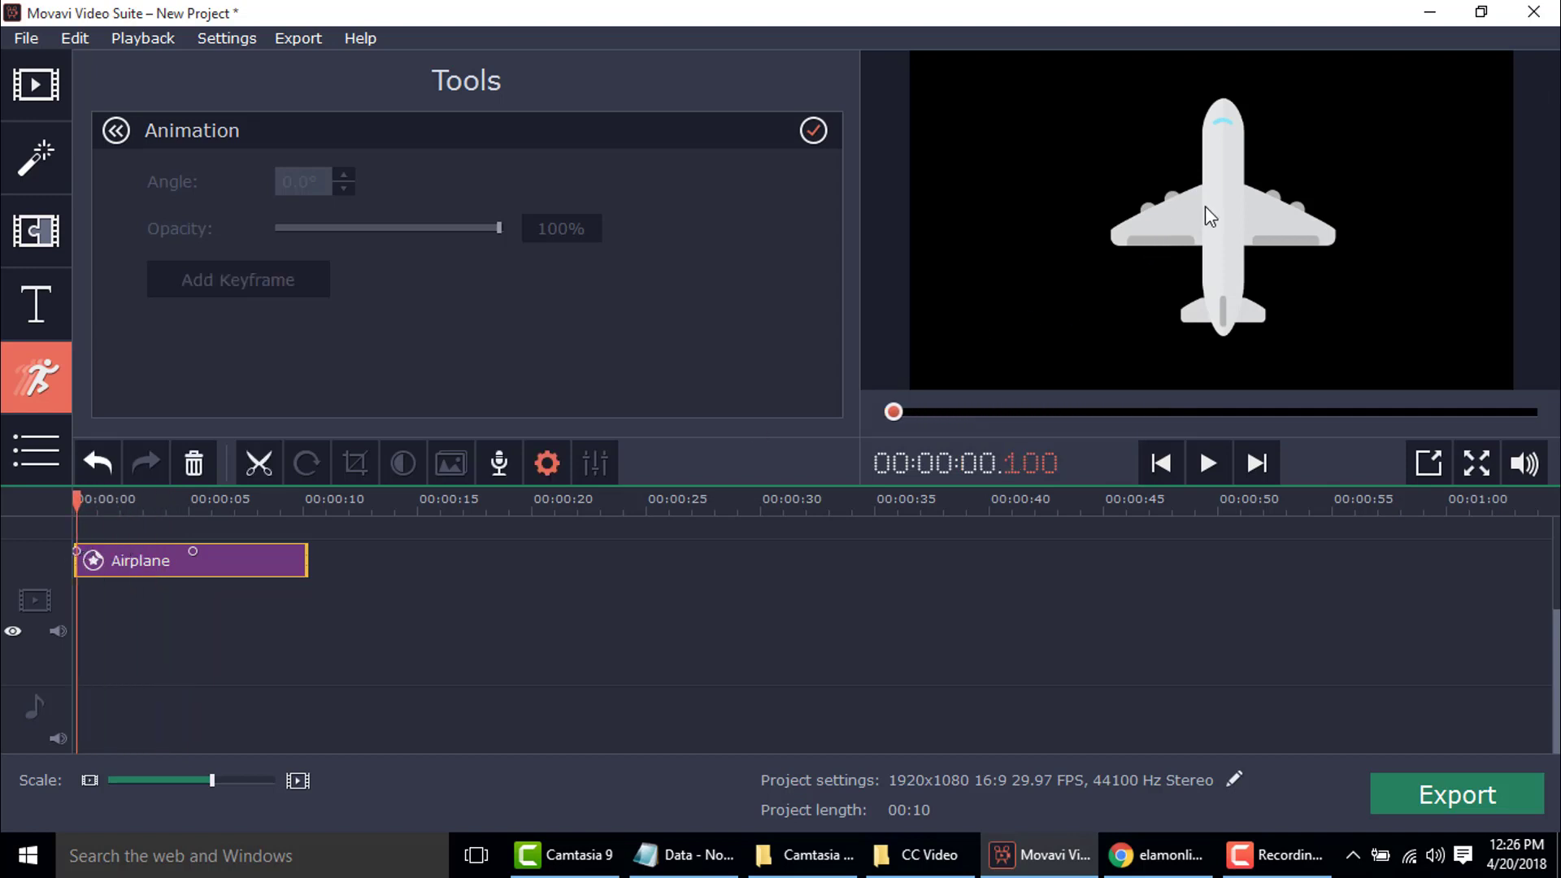
click(172, 569)
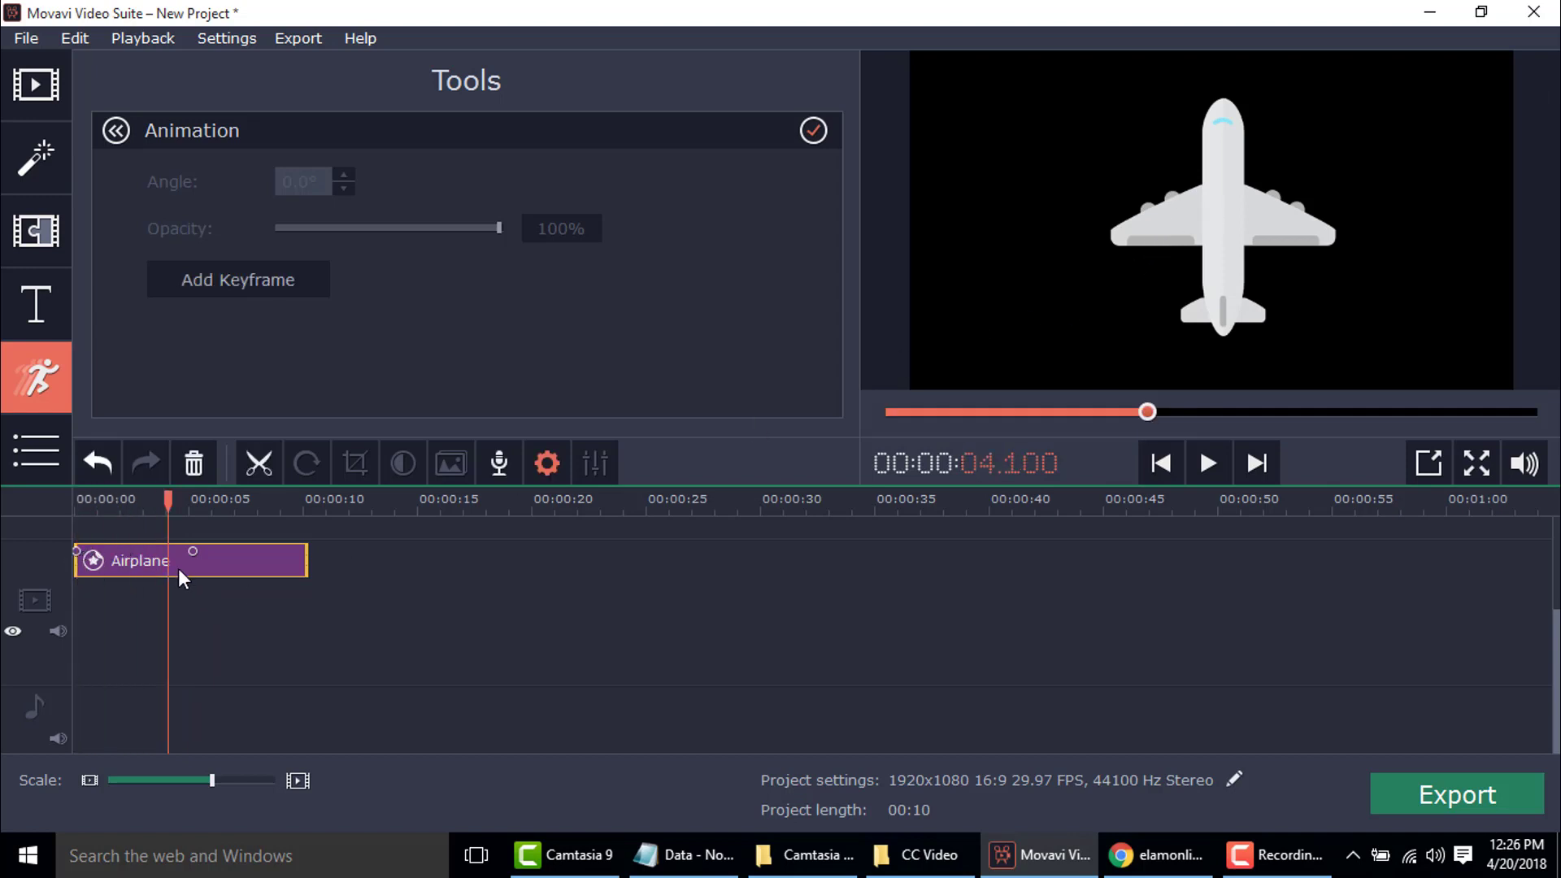
click(76, 551)
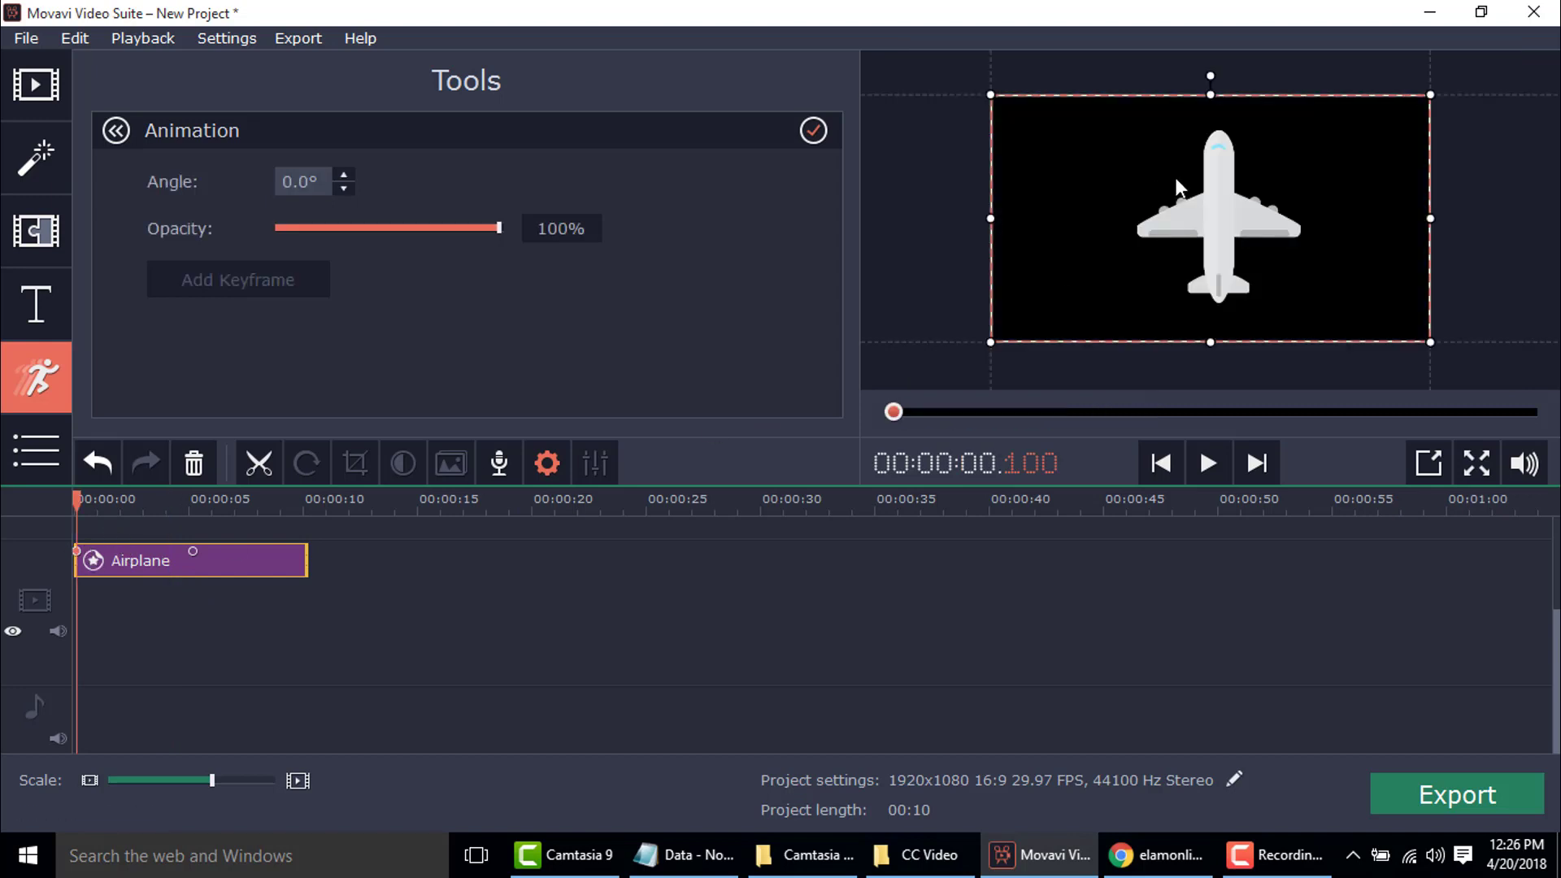
drag(1216, 186, 1217, 433)
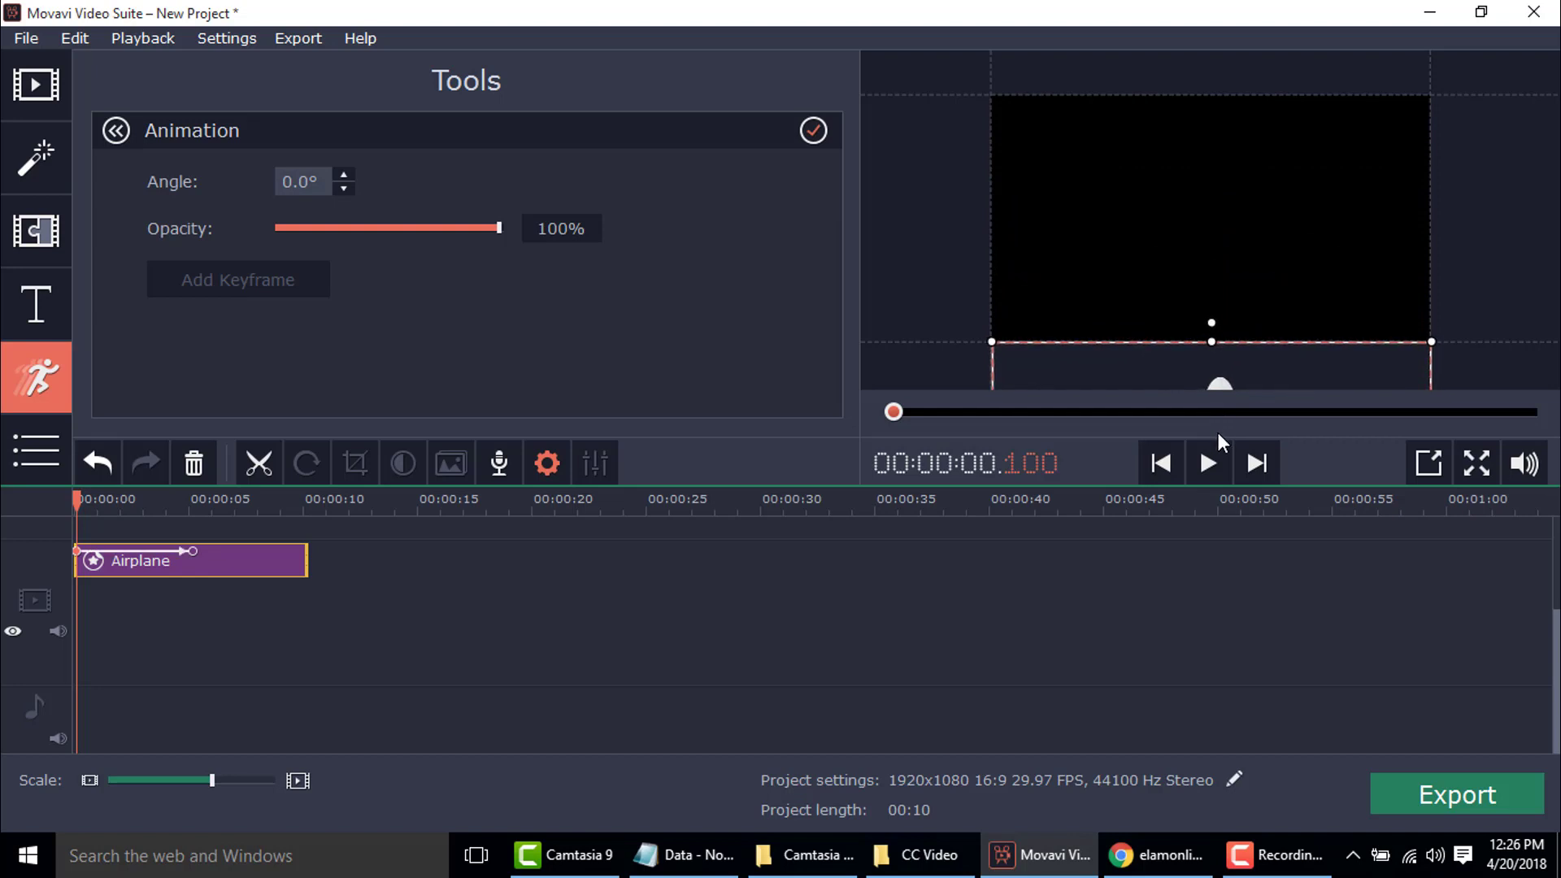
Move the Airplane clip's second keyframe to about 9.9 s and position the airplane just above the video frame there.
drag(189, 558, 299, 552)
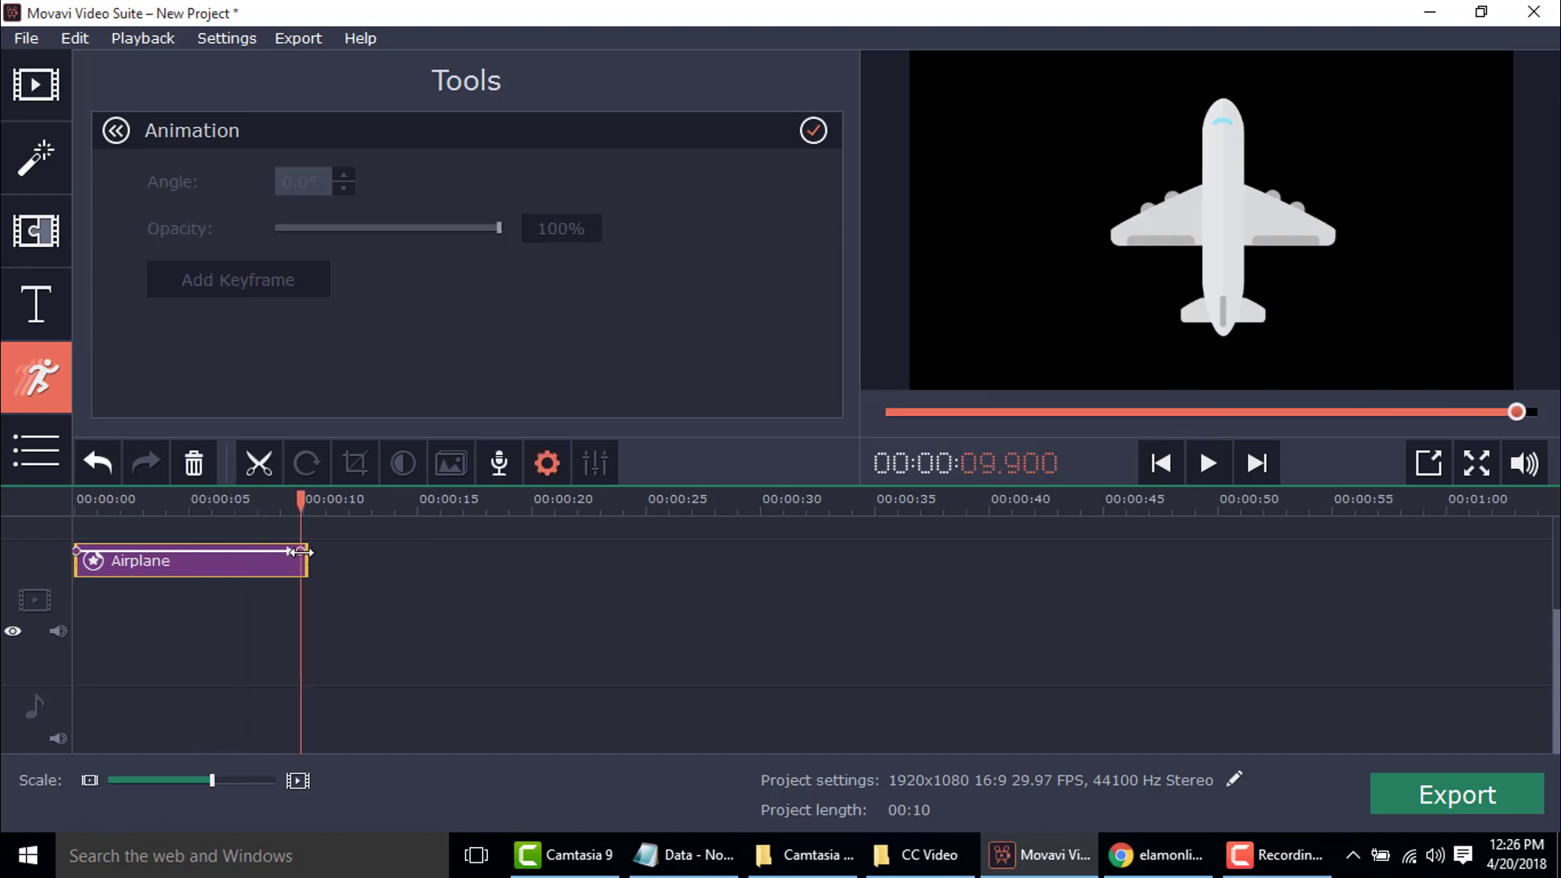
click(301, 552)
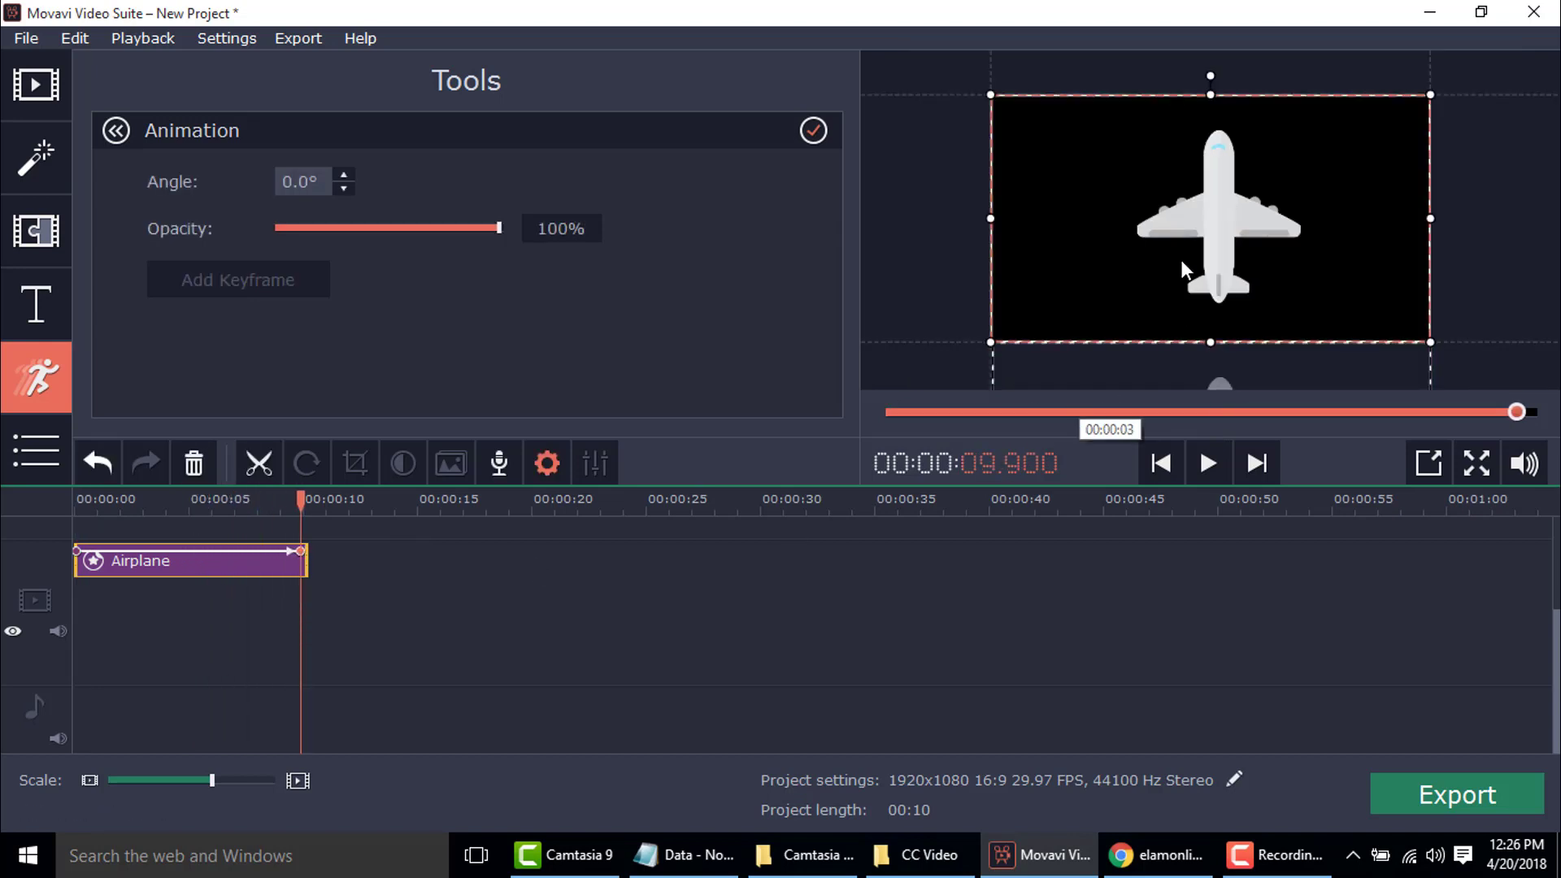
drag(1222, 255, 1218, 55)
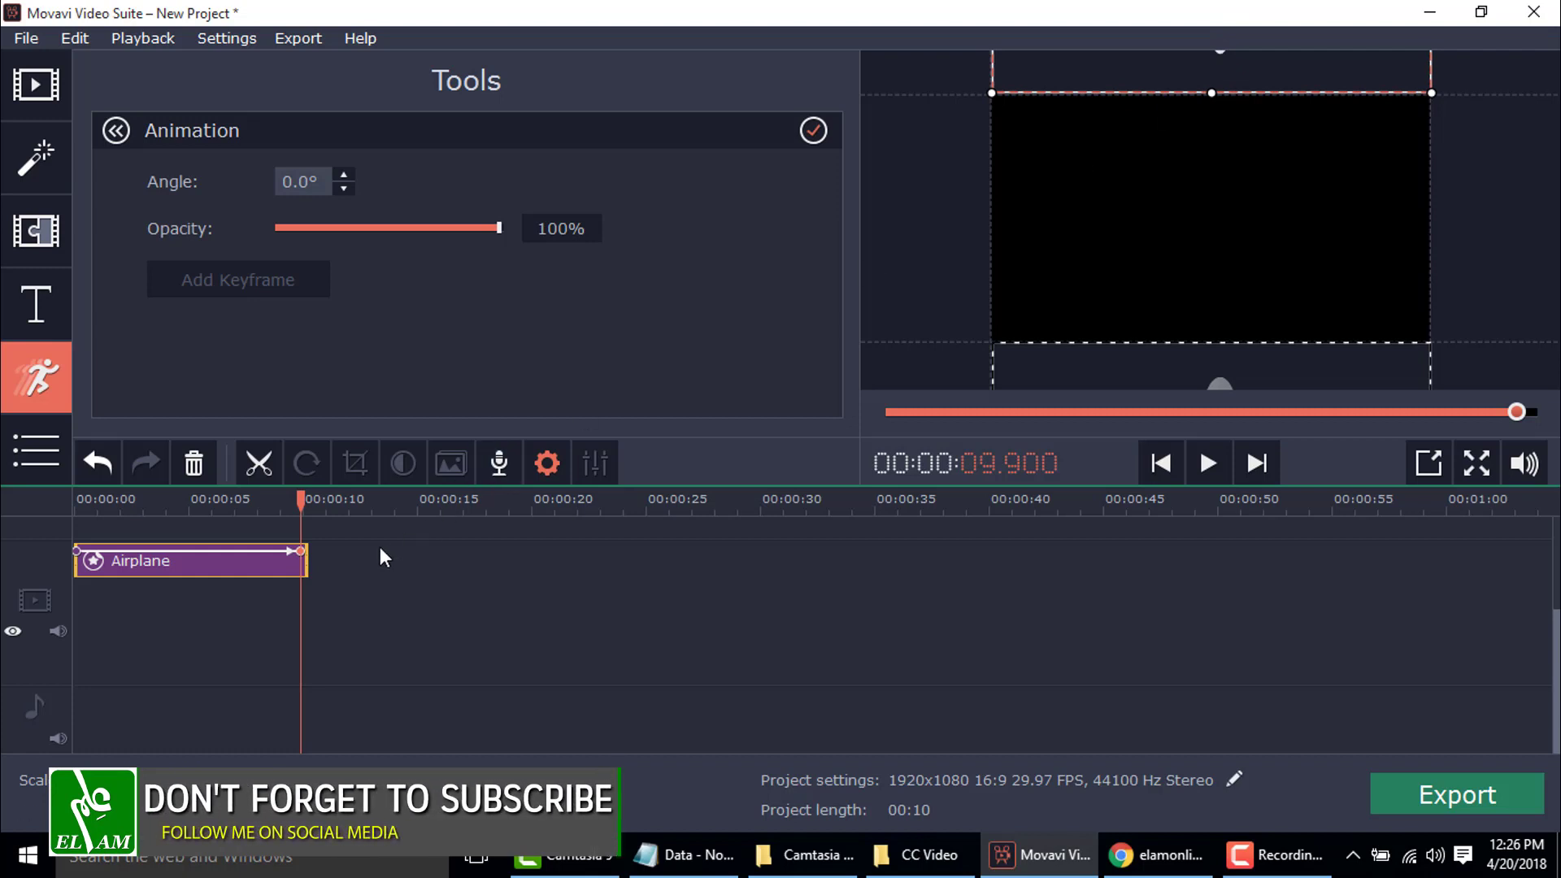
Play the airplane animation from the start of the timeline and check its motion partway through.
click(175, 501)
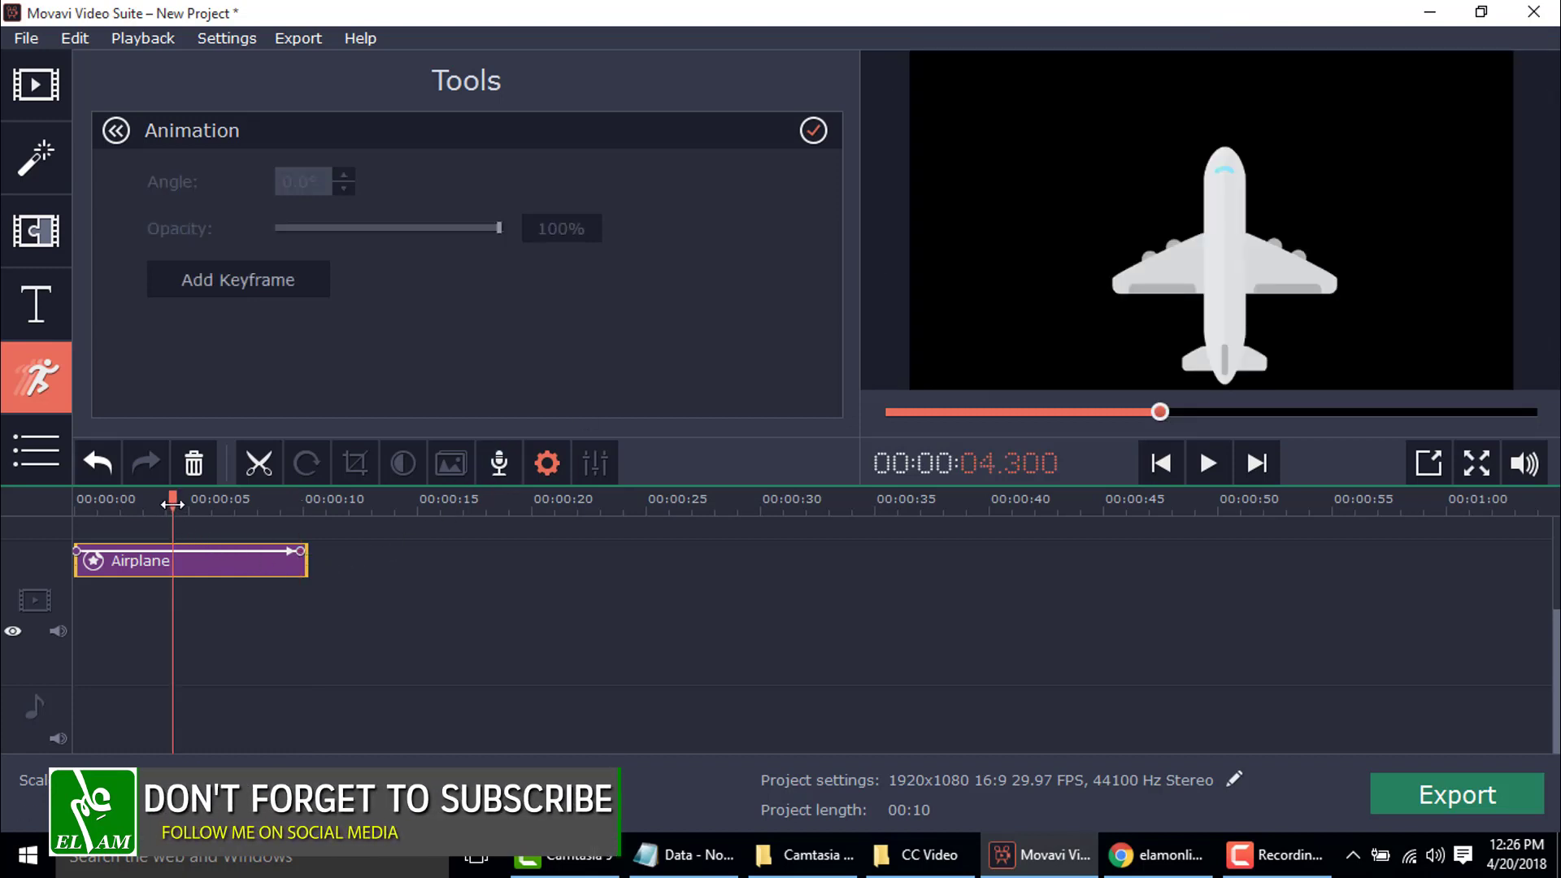
click(77, 504)
click(76, 504)
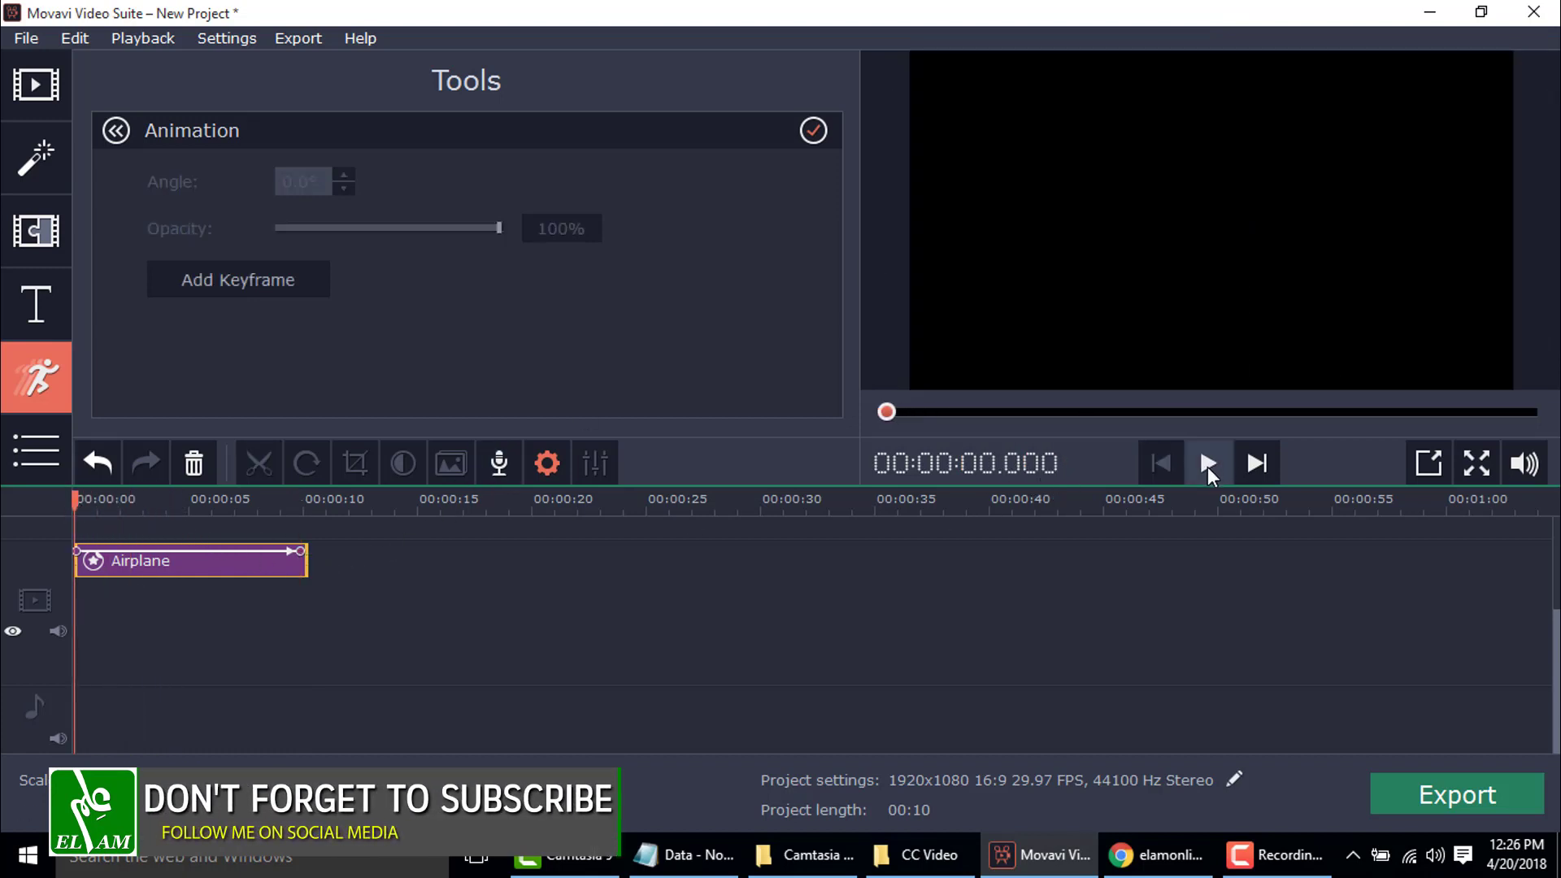
click(1208, 463)
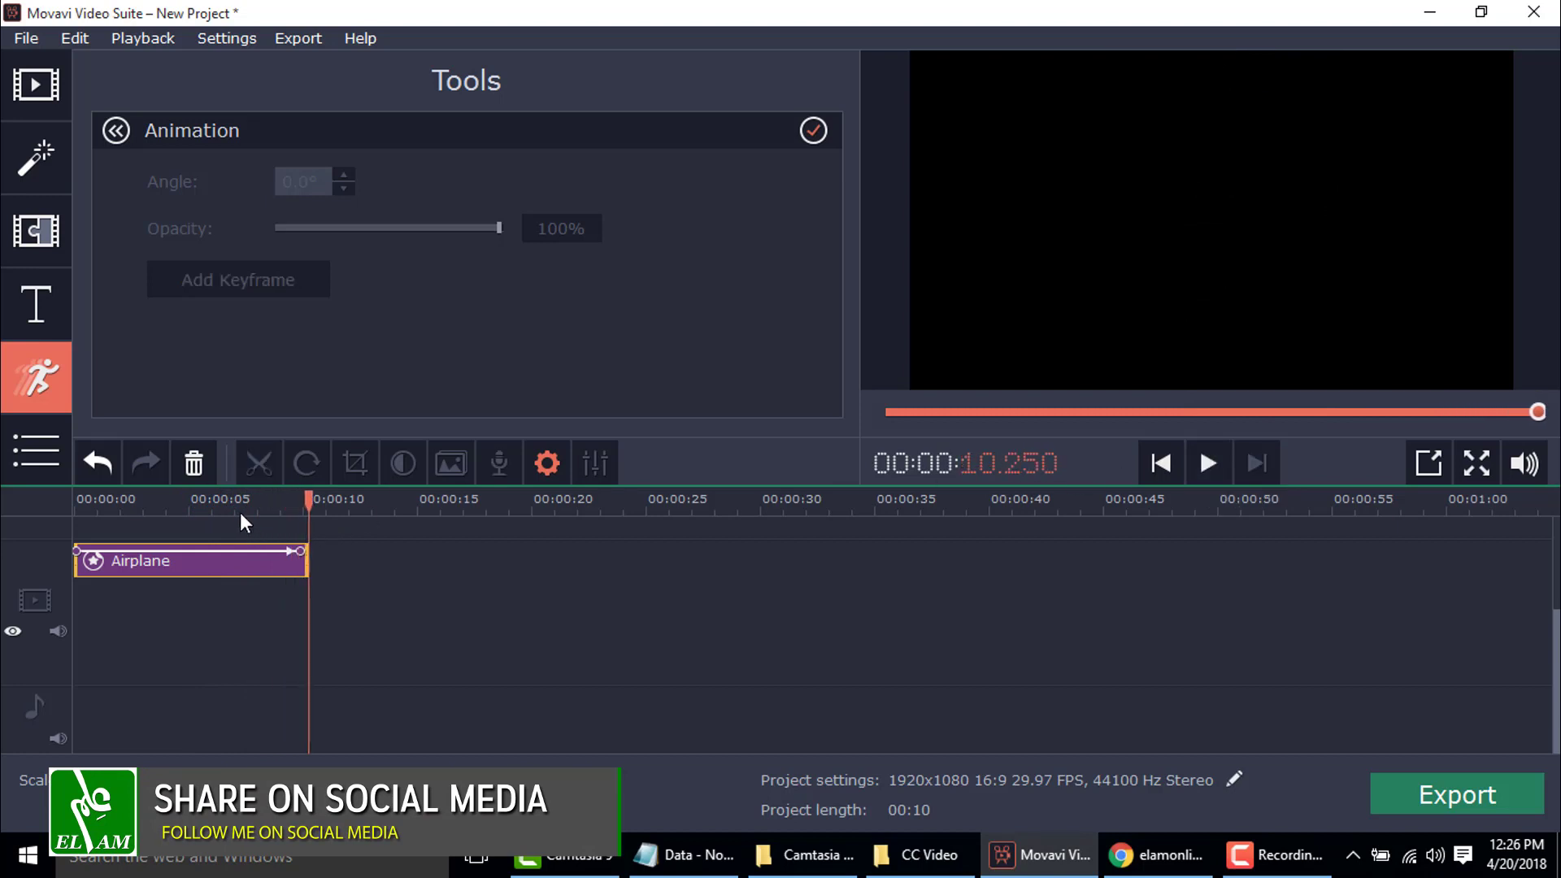
drag(241, 512, 207, 510)
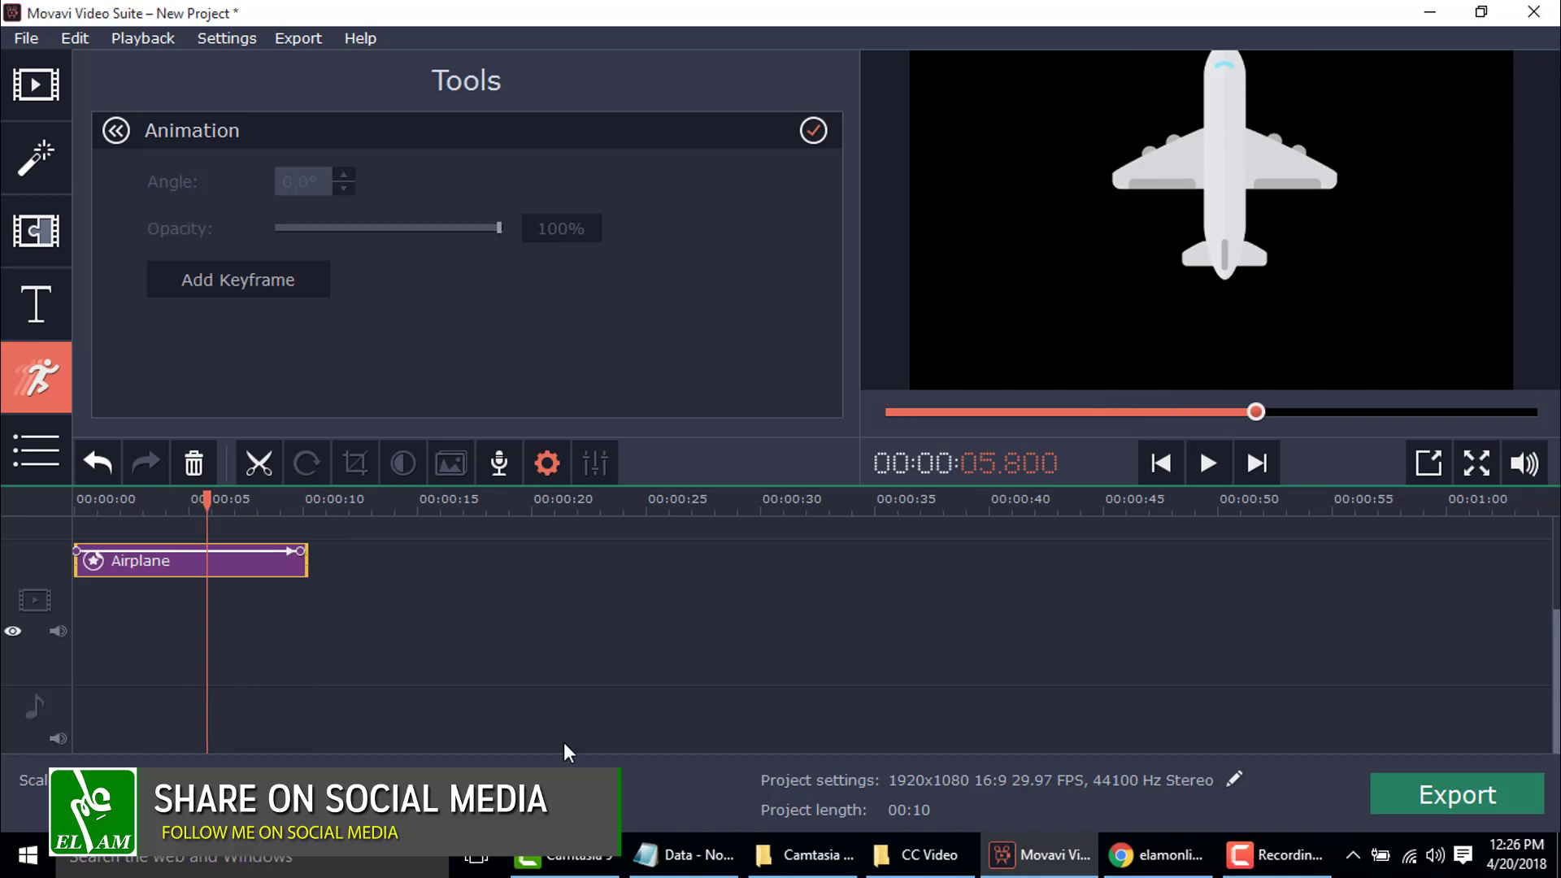
Switch to Chrome and run a Google image search for "png images" in a new tab.
click(1150, 867)
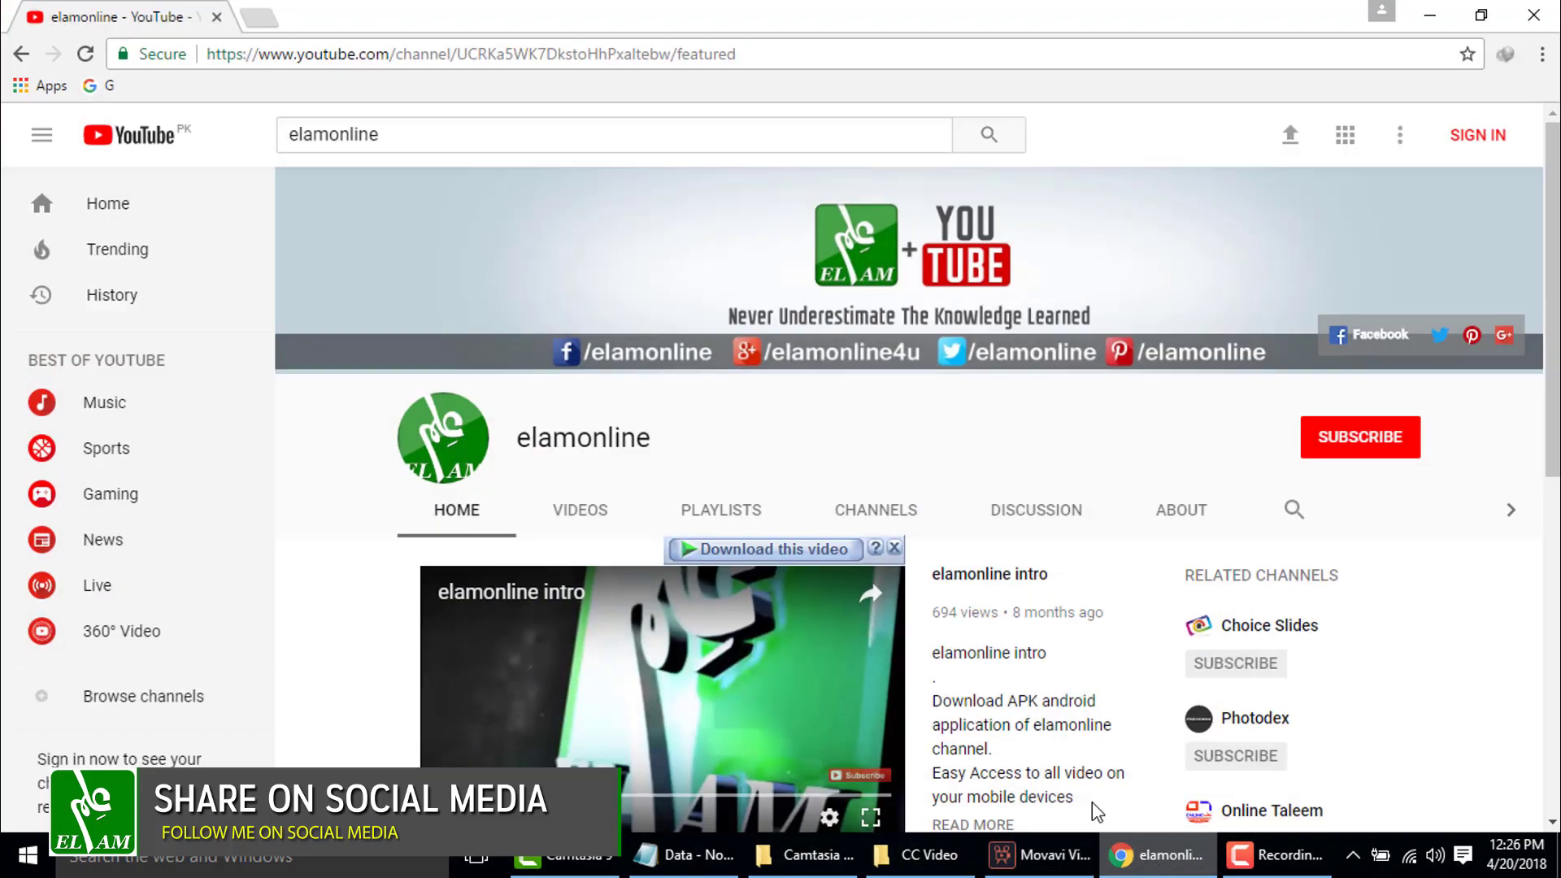
click(262, 18)
click(91, 86)
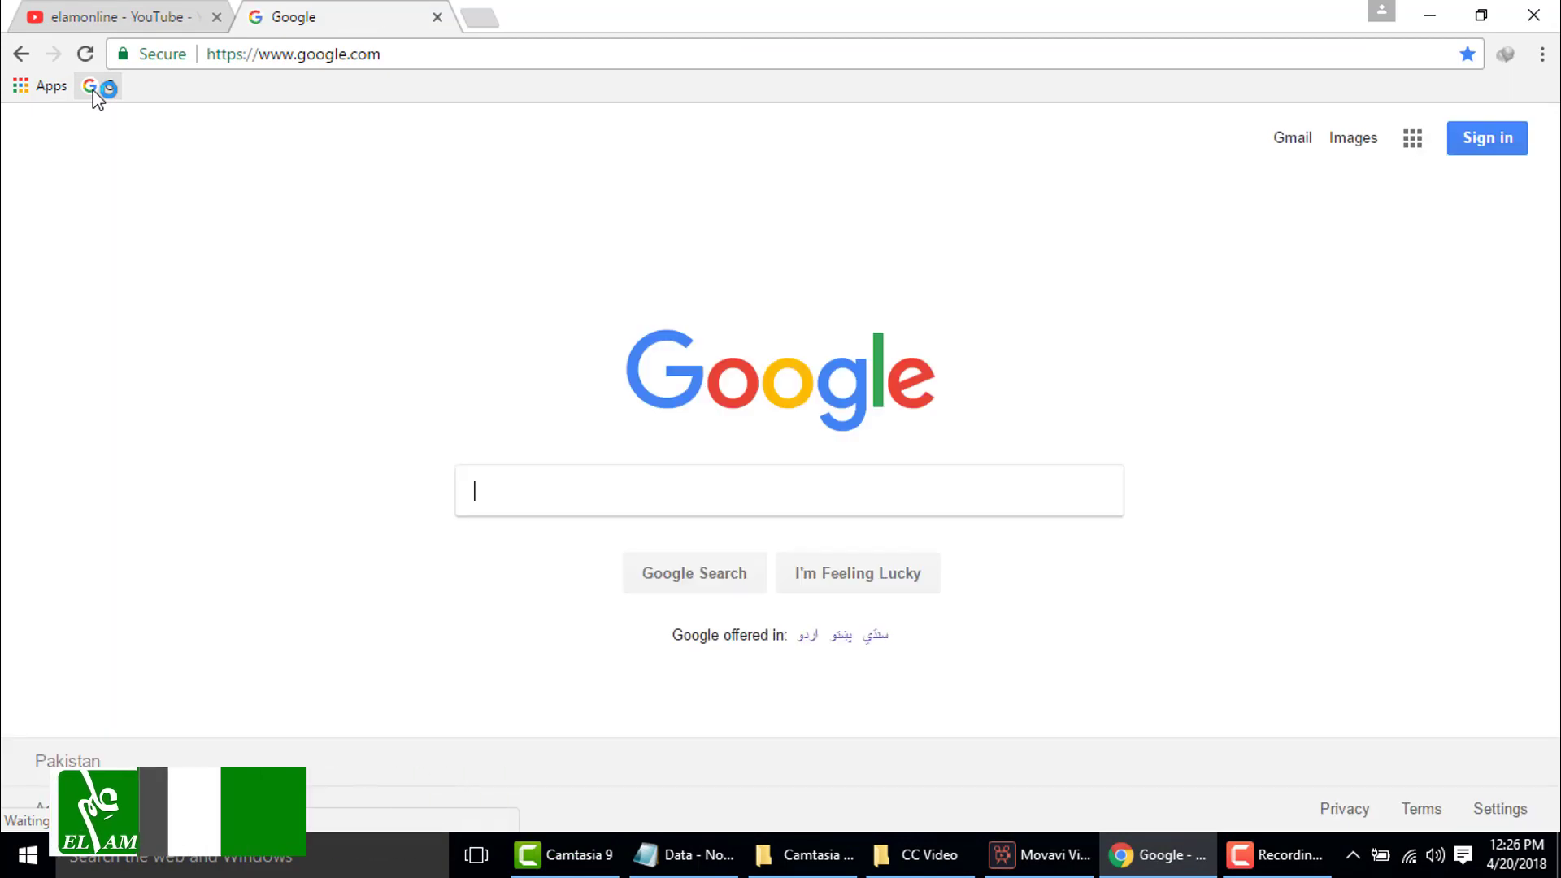
text(p)
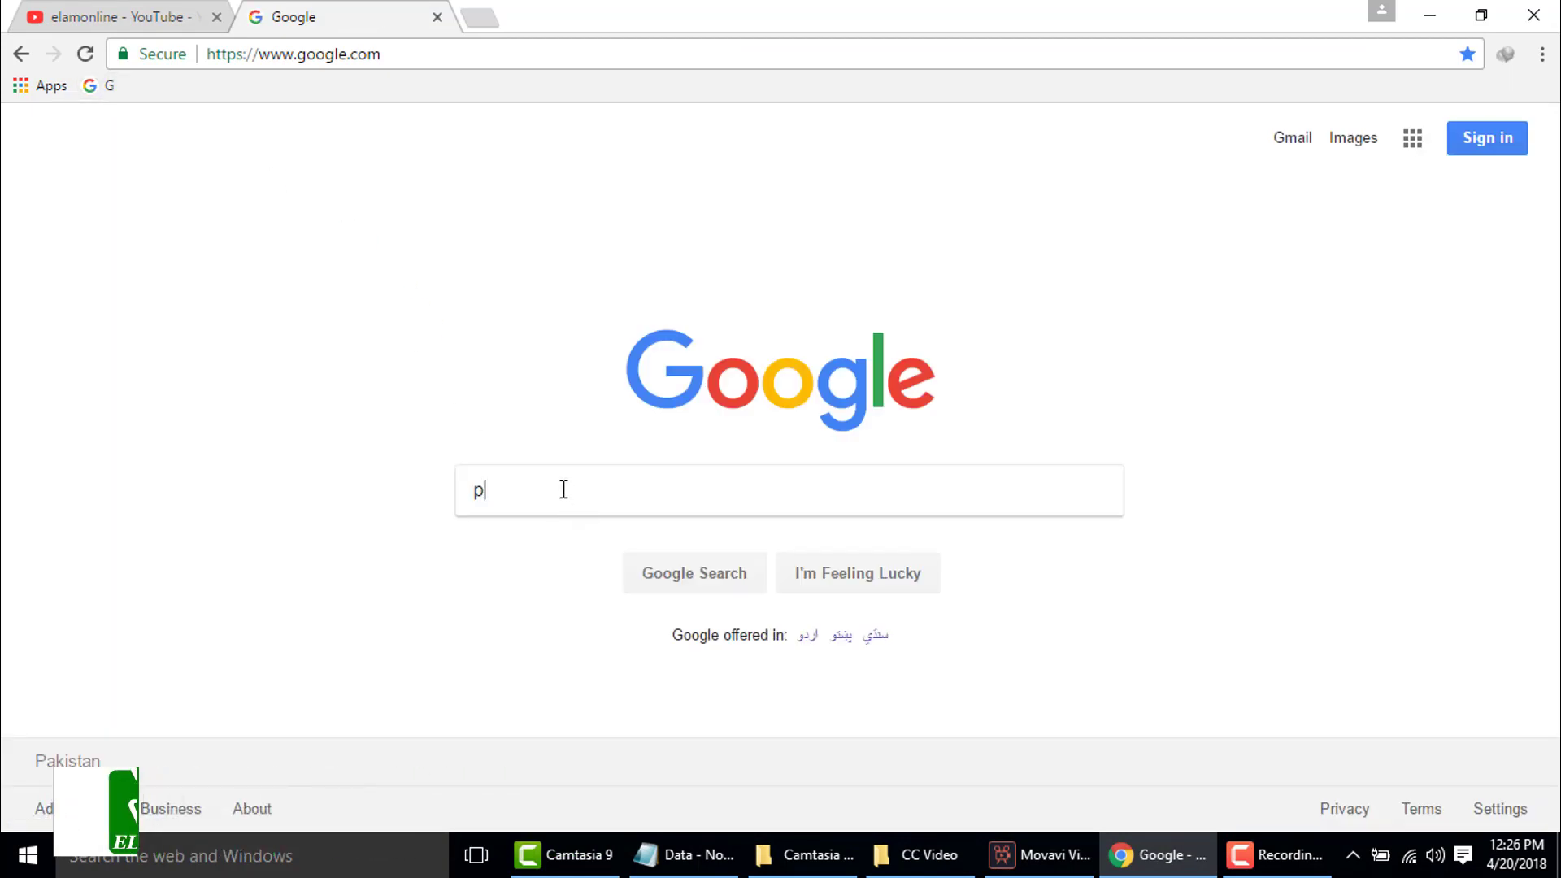
text(ng ima)
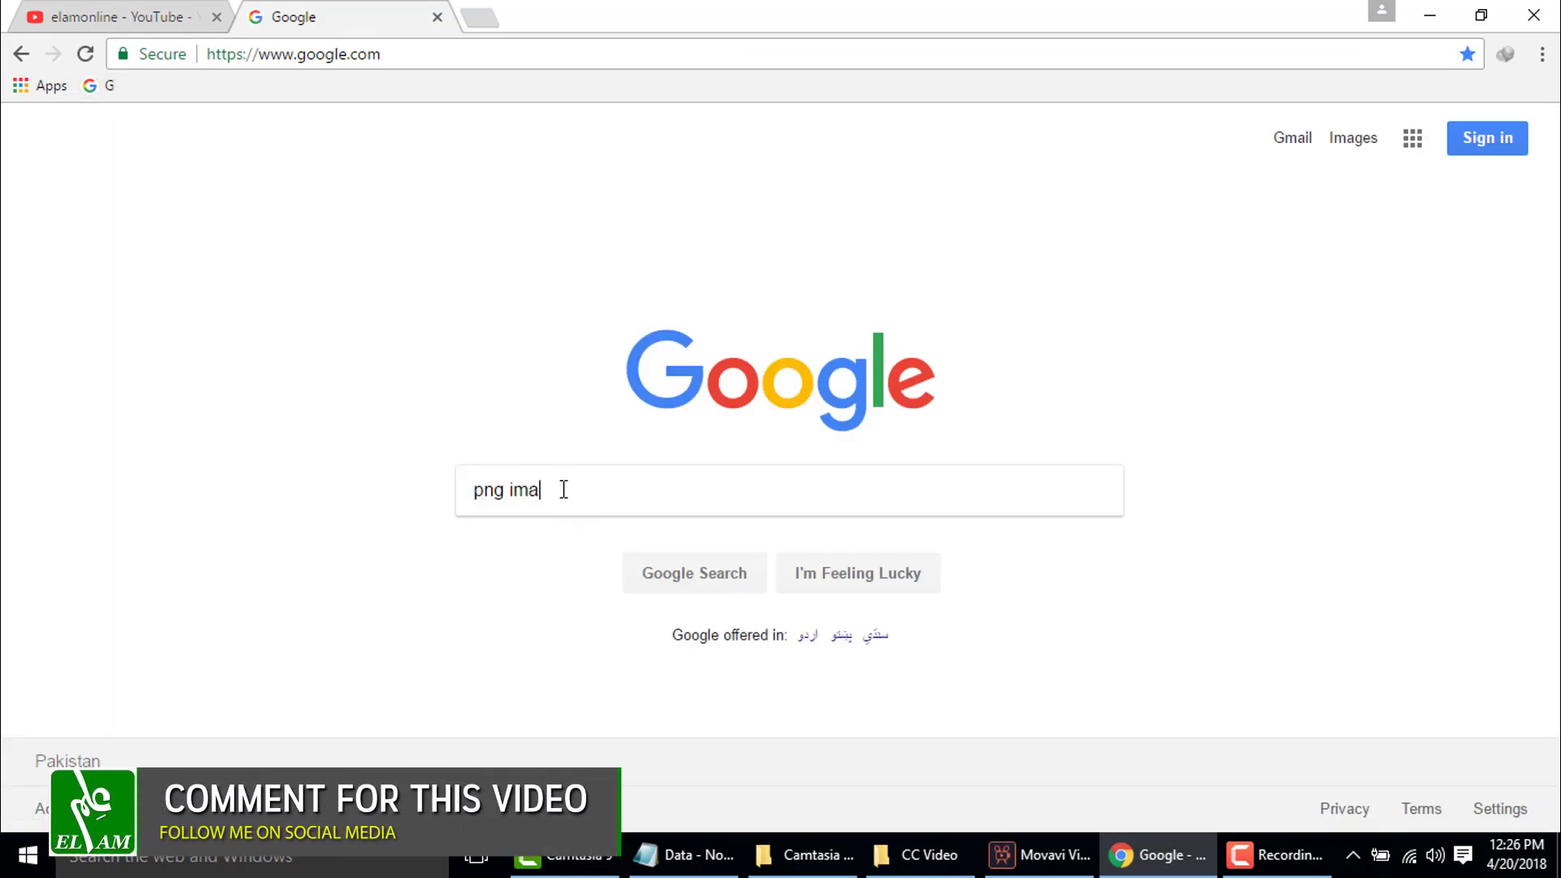
text(ges)
key(Return)
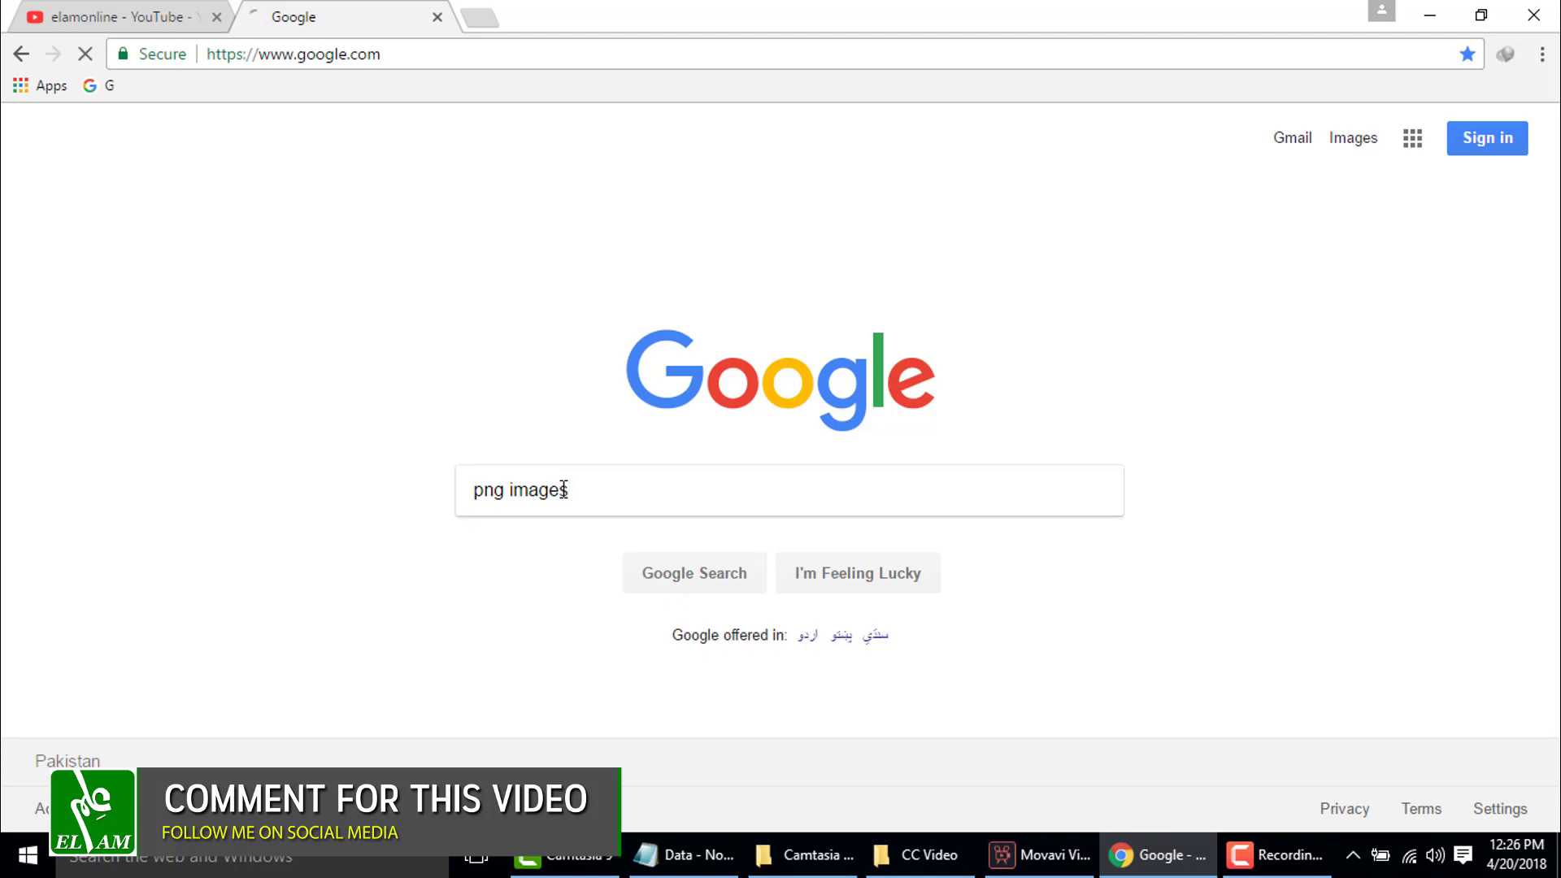
click(274, 218)
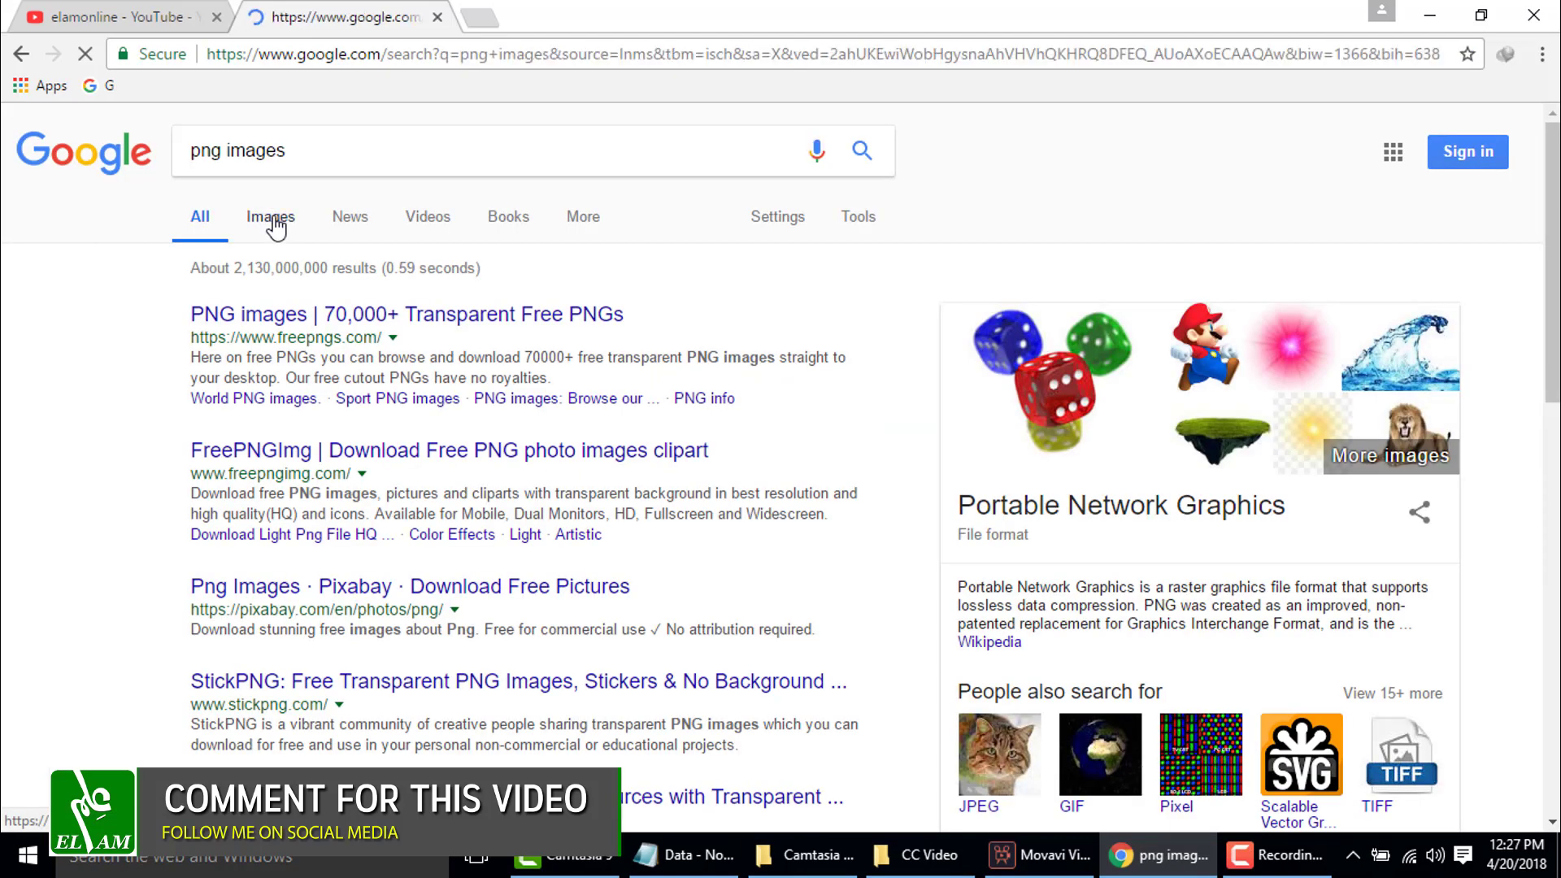
Browse the PNG image results for objects with transparent backgrounds.
scroll(484, 431, down, 1)
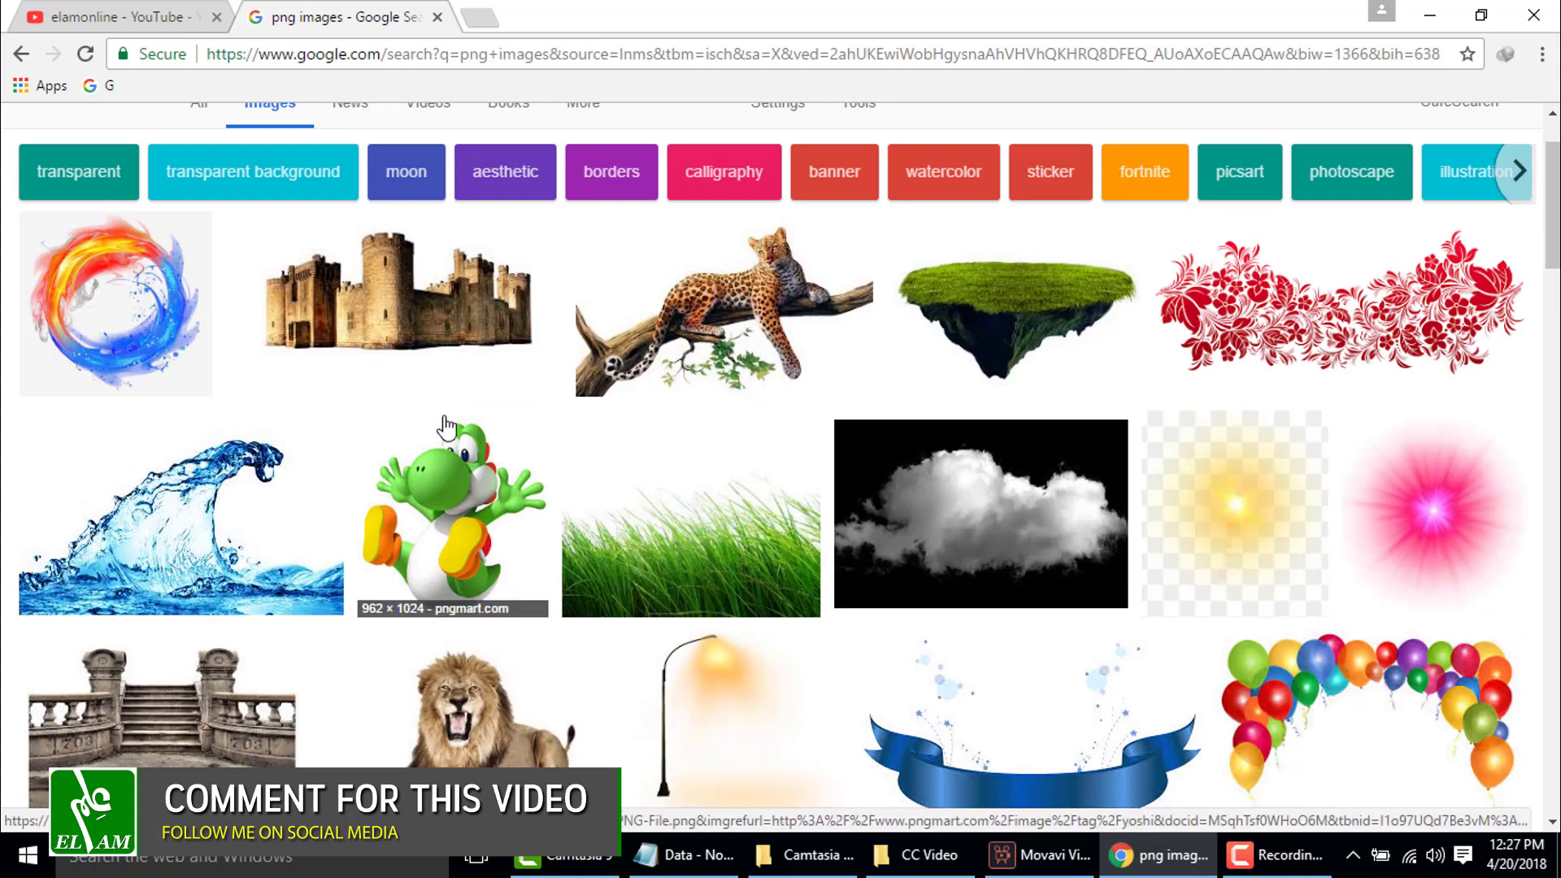
scroll(448, 425, down, 3)
scroll(448, 425, down, 3)
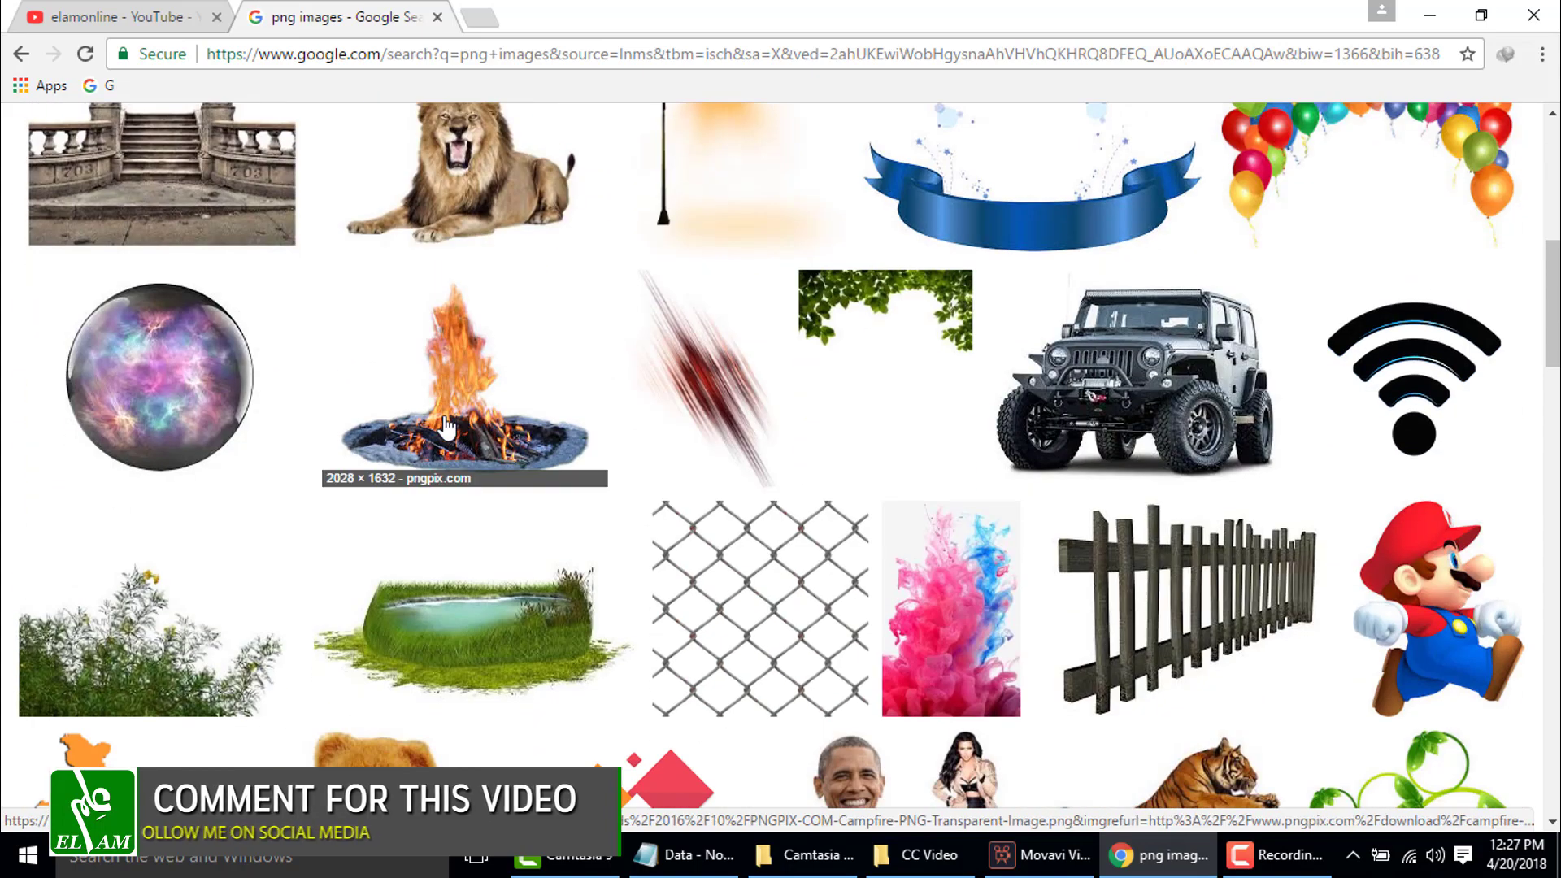
scroll(448, 425, down, 3)
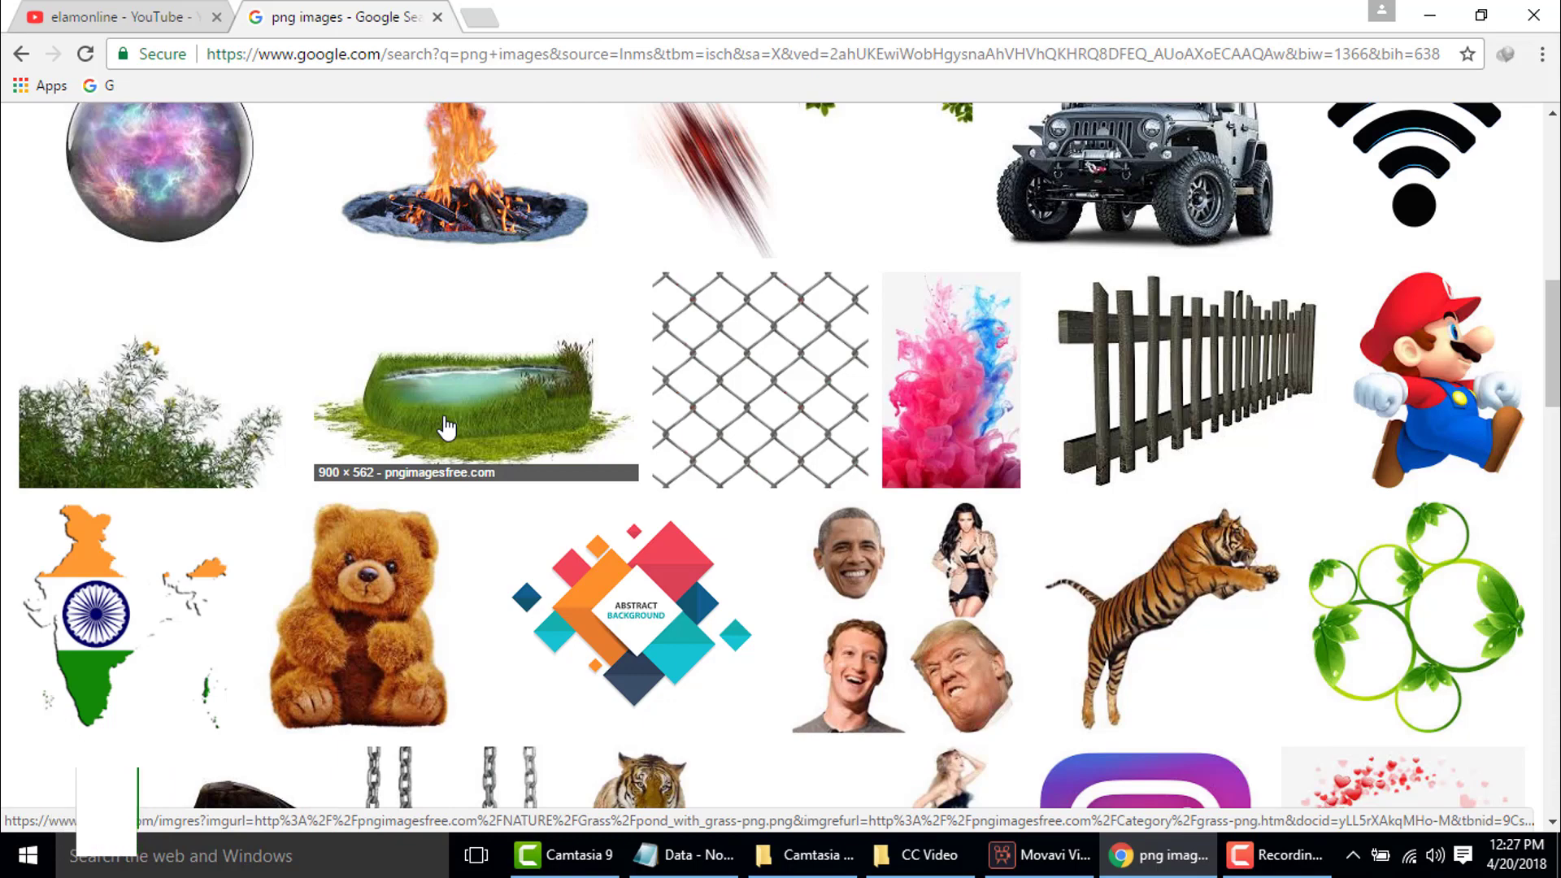
scroll(446, 426, down, 1)
scroll(447, 426, down, 1)
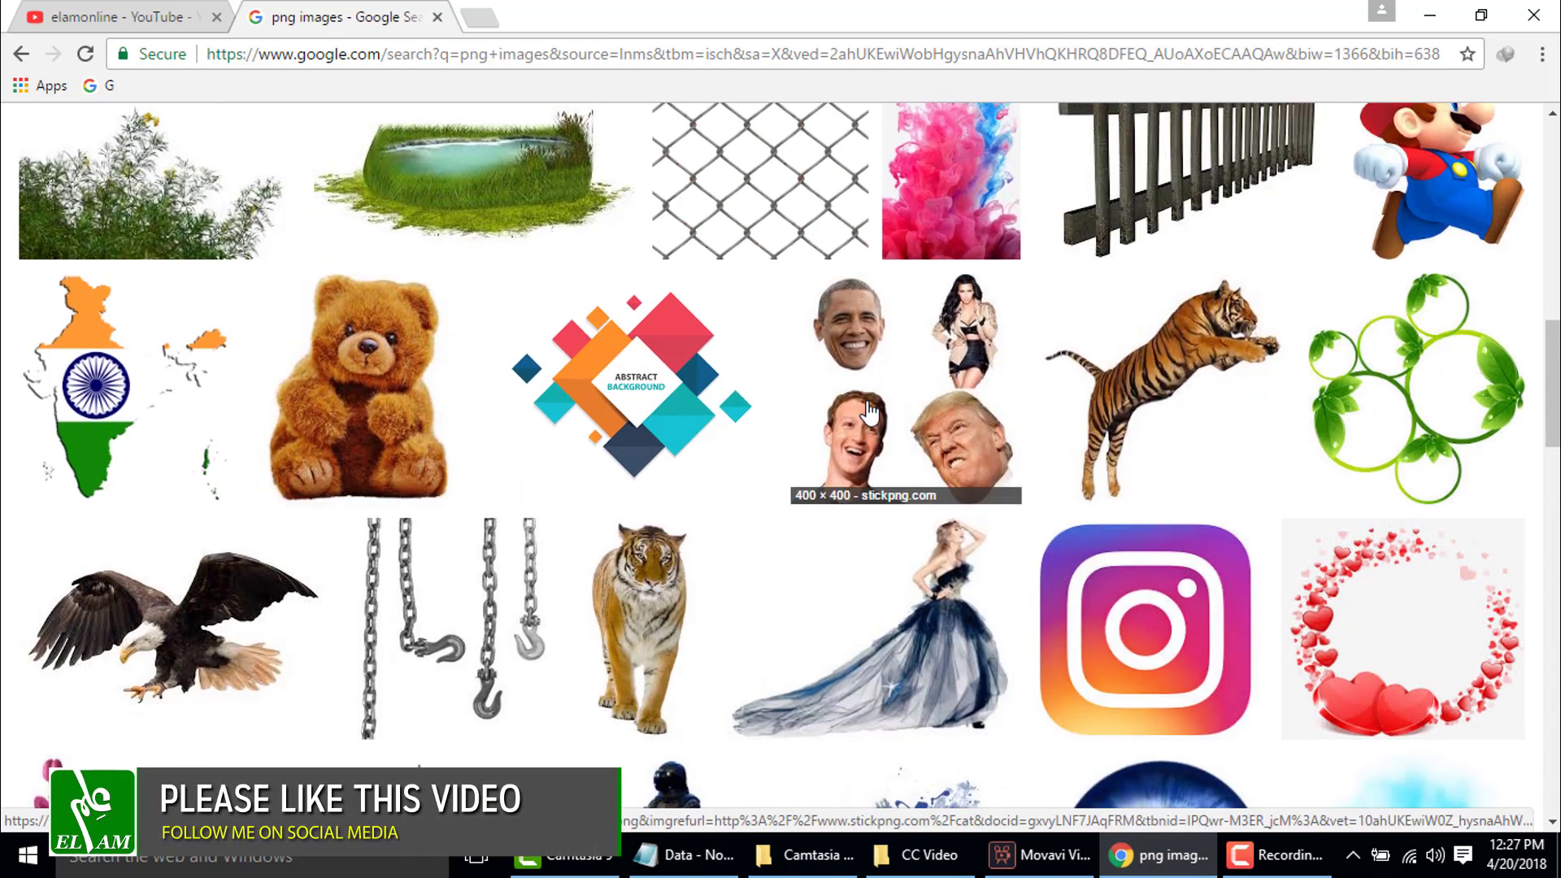
scroll(868, 411, down, 3)
scroll(869, 411, down, 3)
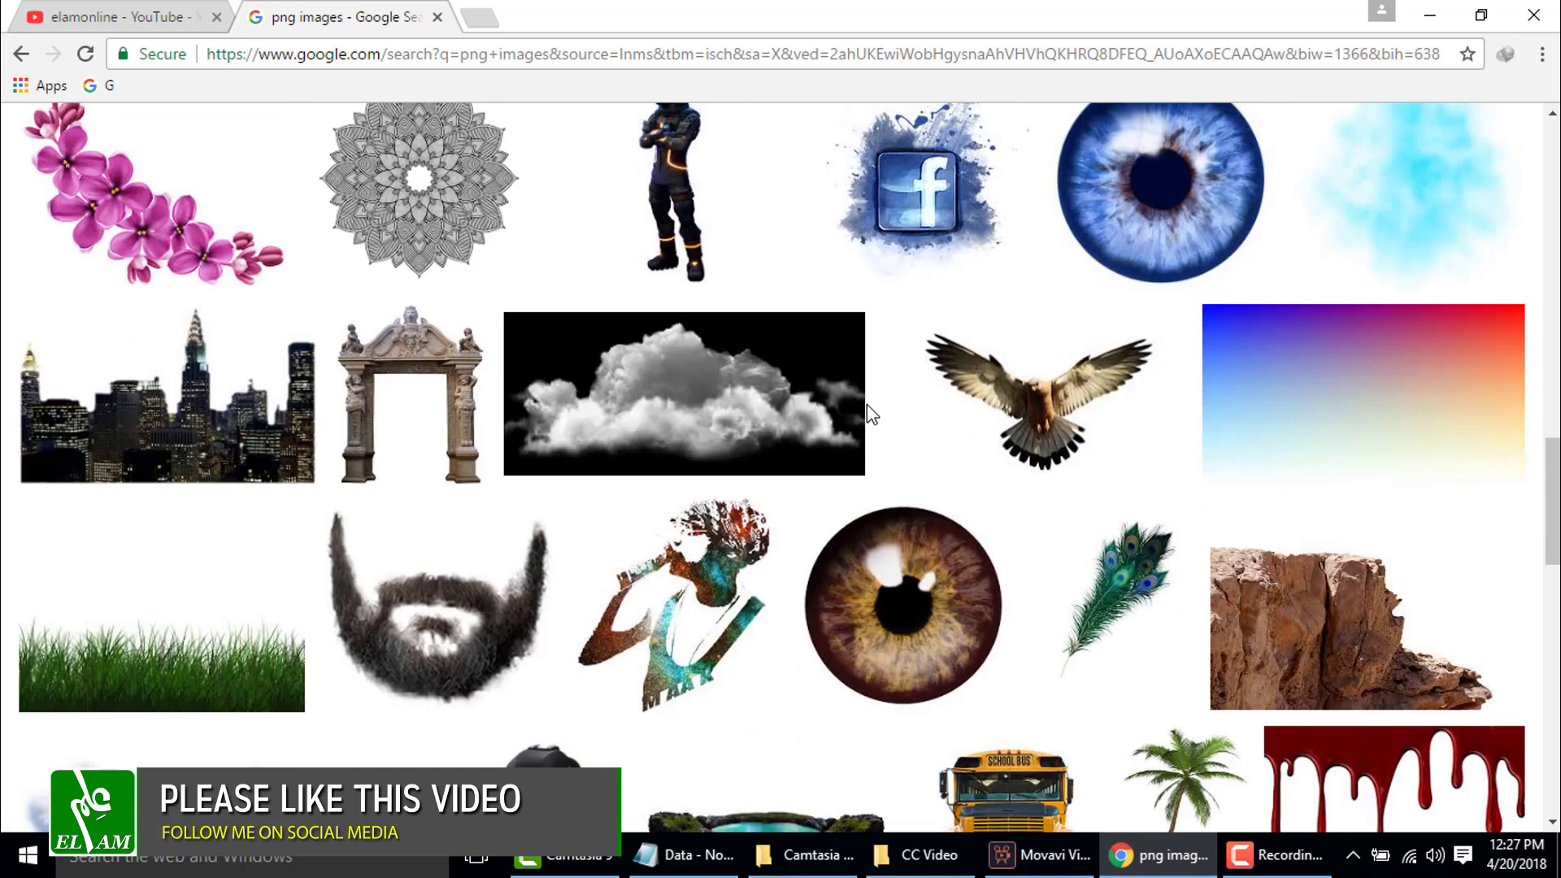
Look further down the PNG search results for more cut-out objects, then return to the celebrity cut-outs.
scroll(866, 403, down, 6)
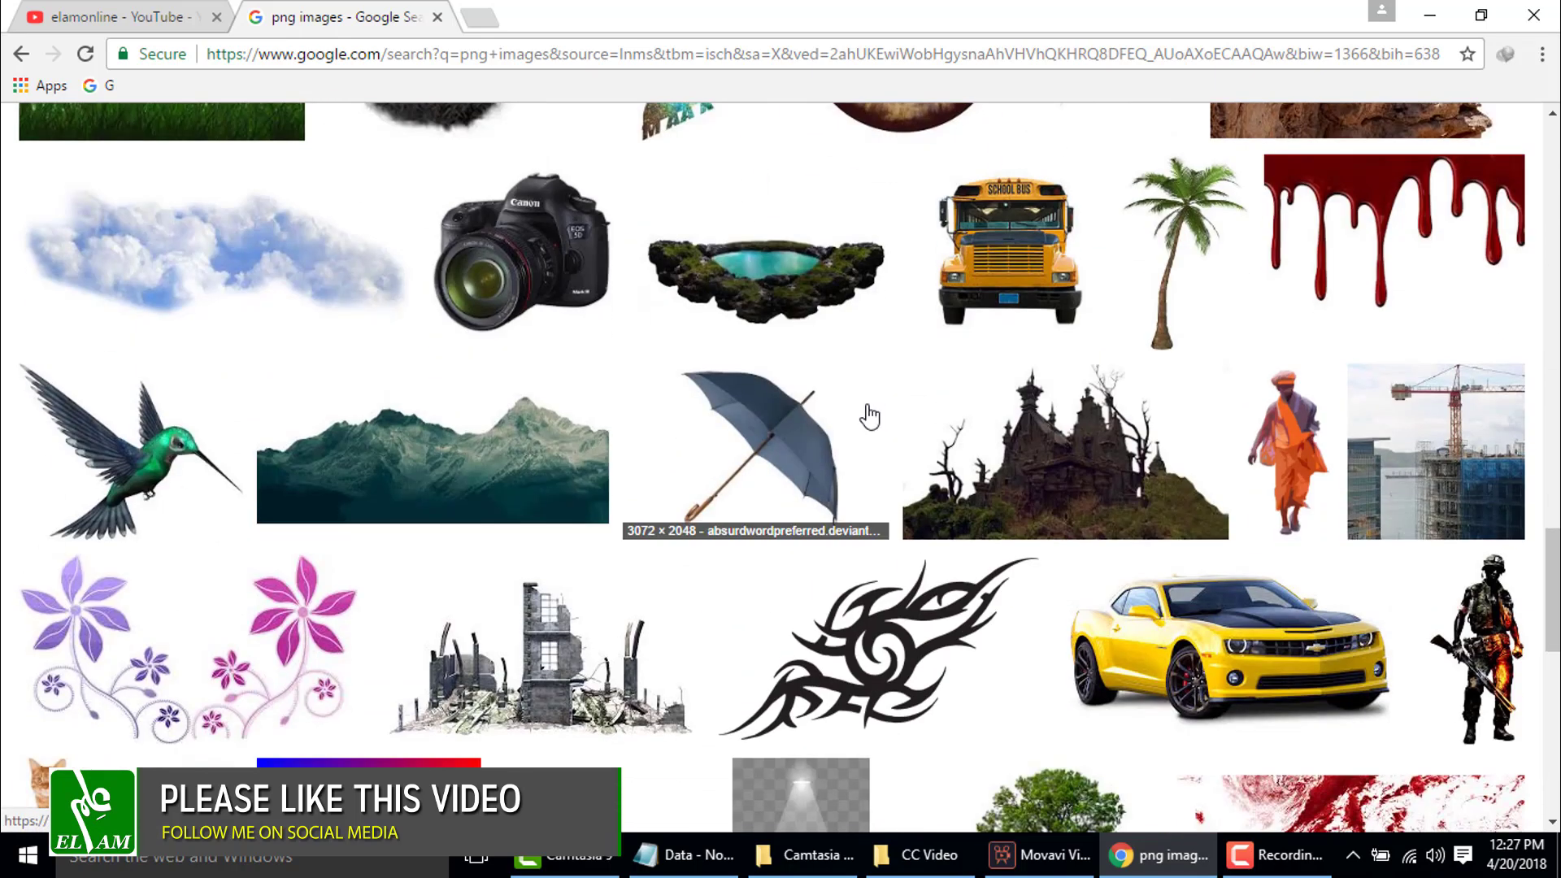
scroll(869, 417, down, 3)
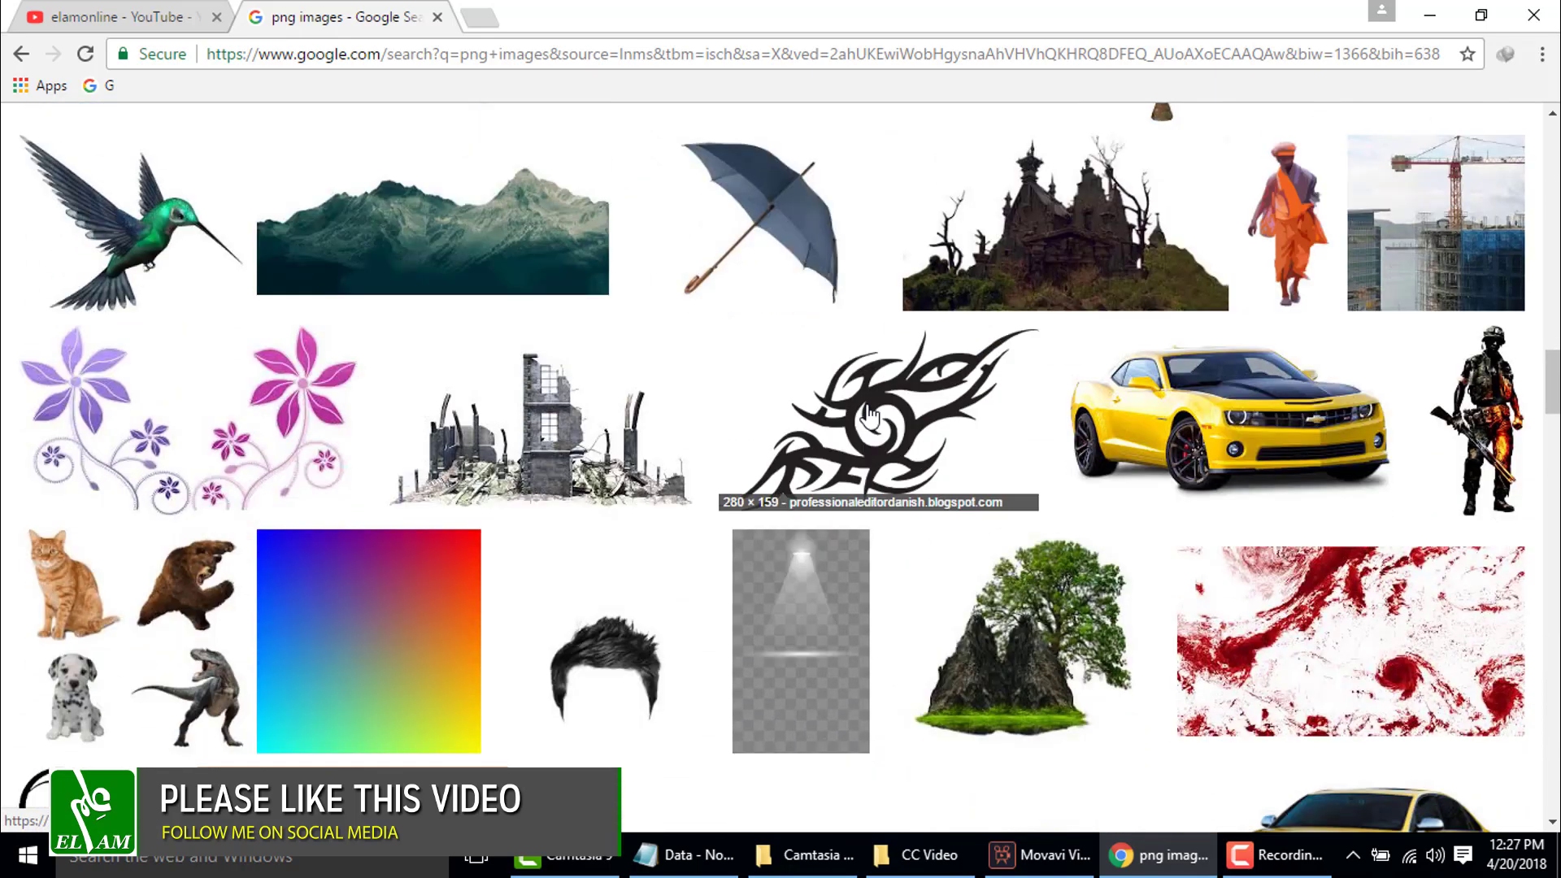
scroll(869, 416, down, 3)
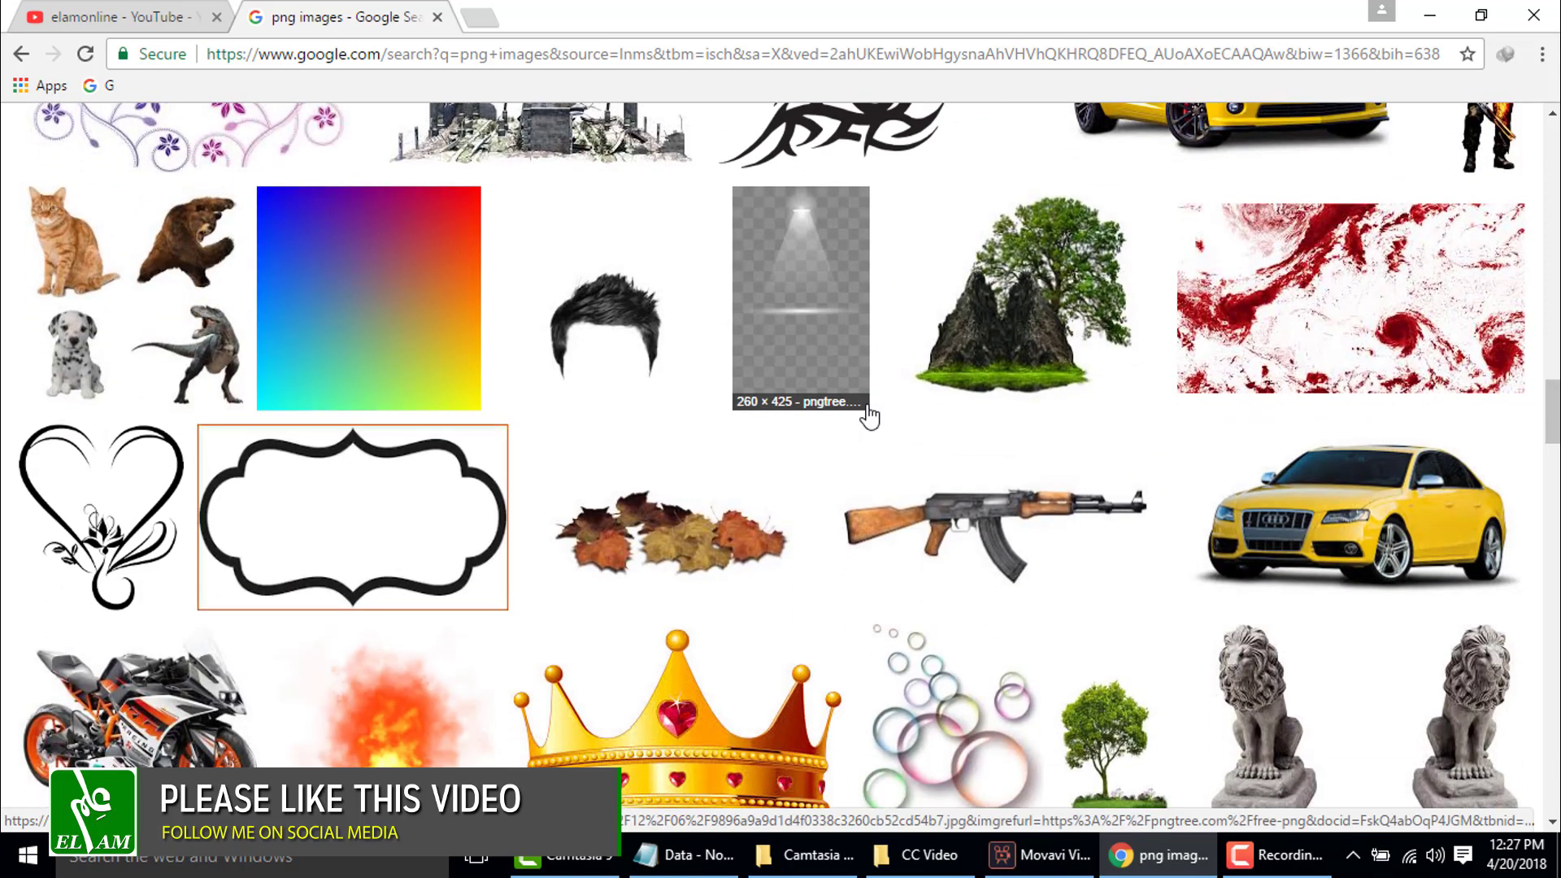
scroll(869, 417, down, 3)
scroll(869, 416, down, 3)
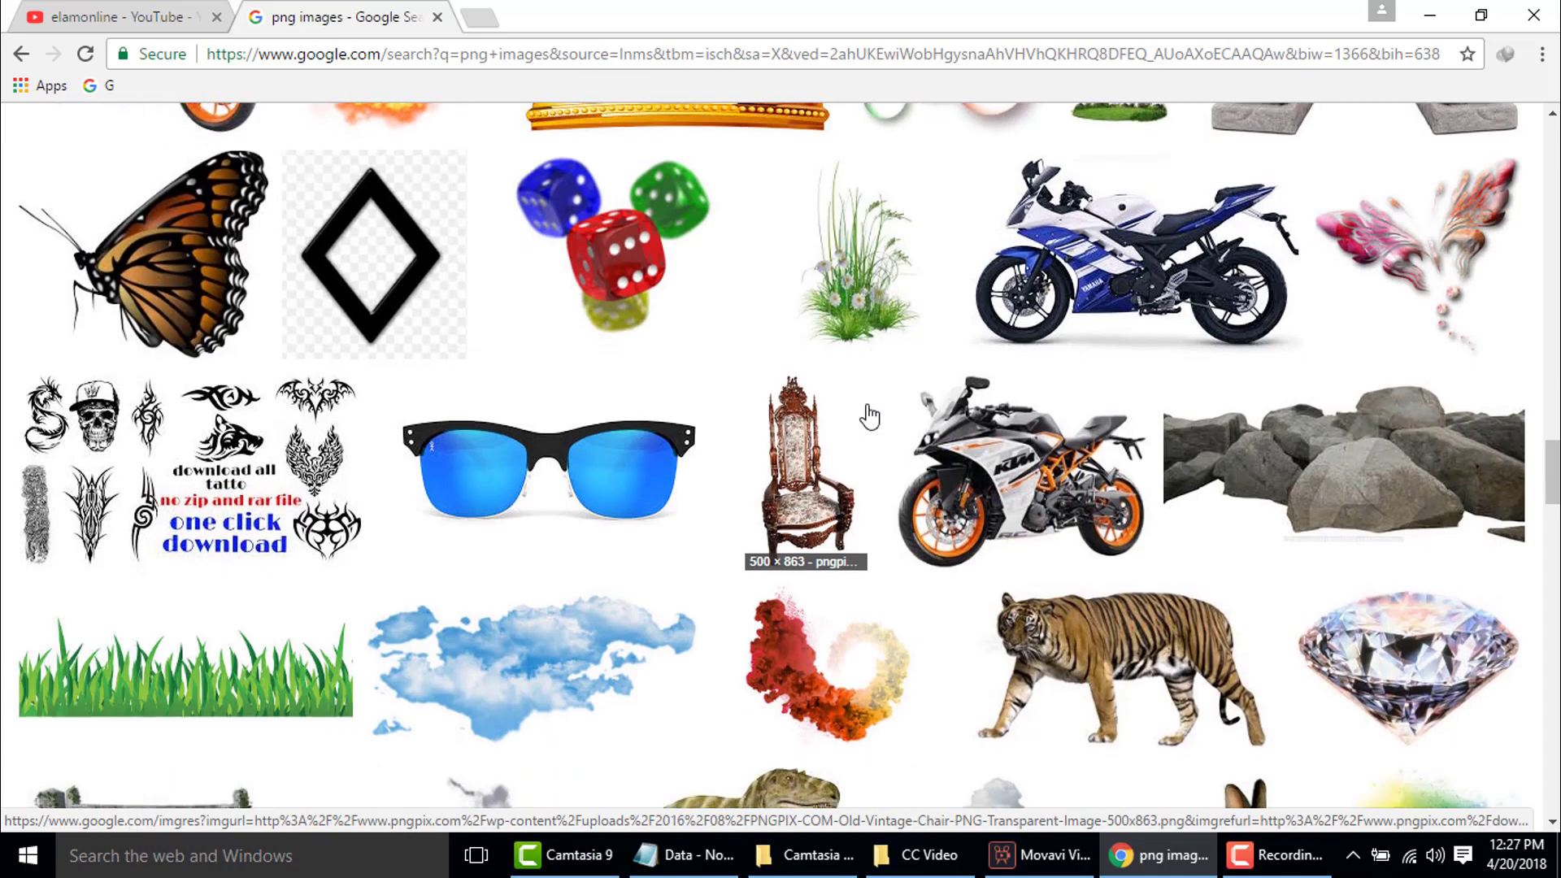
scroll(869, 417, down, 4)
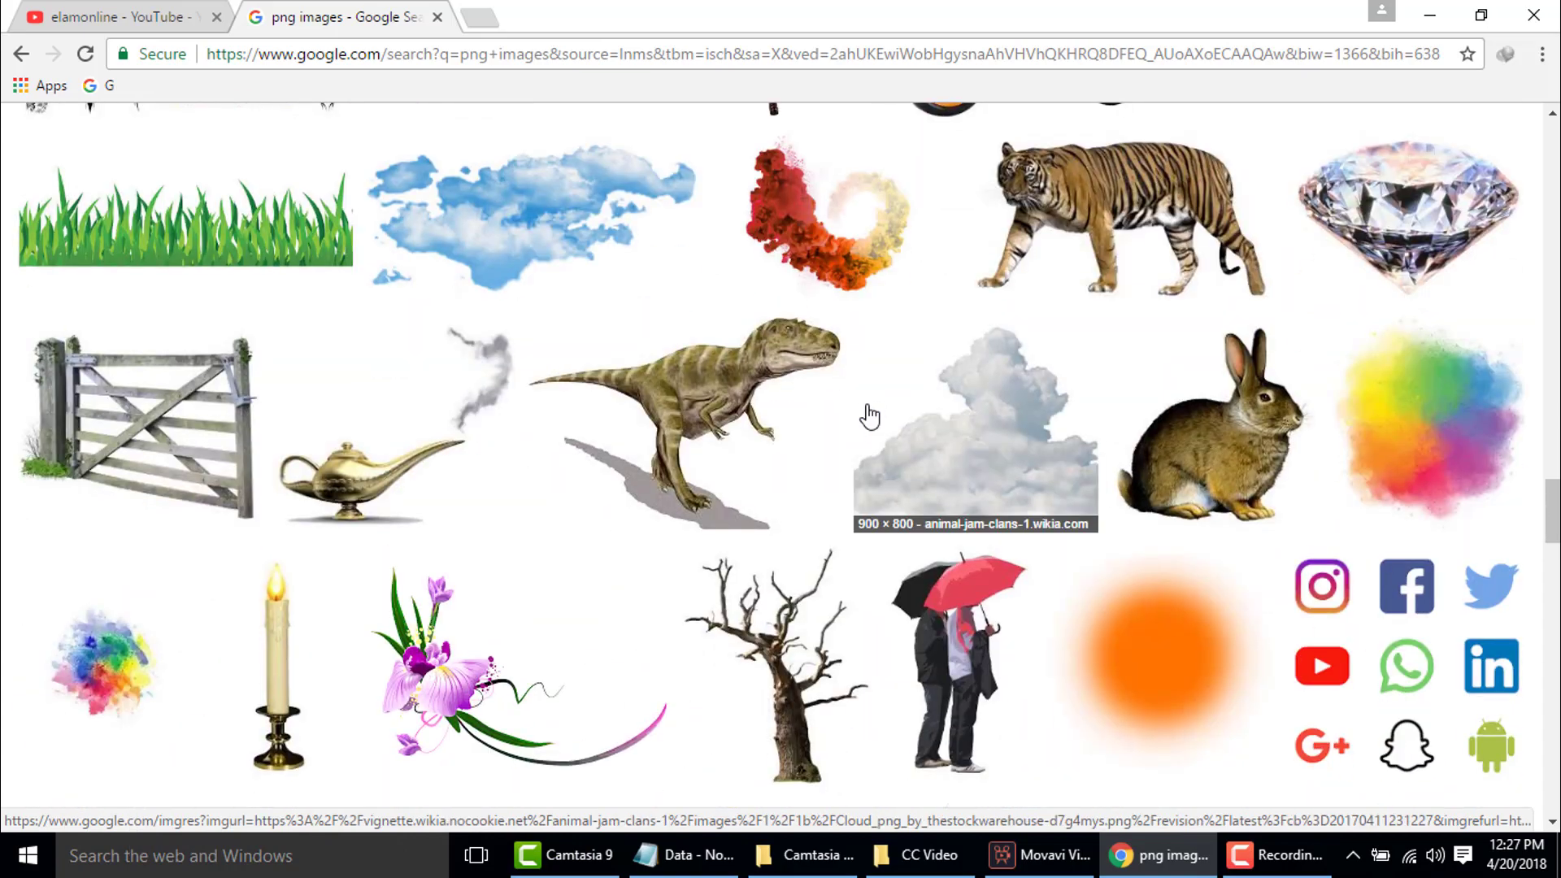
scroll(869, 417, down, 4)
scroll(869, 416, down, 4)
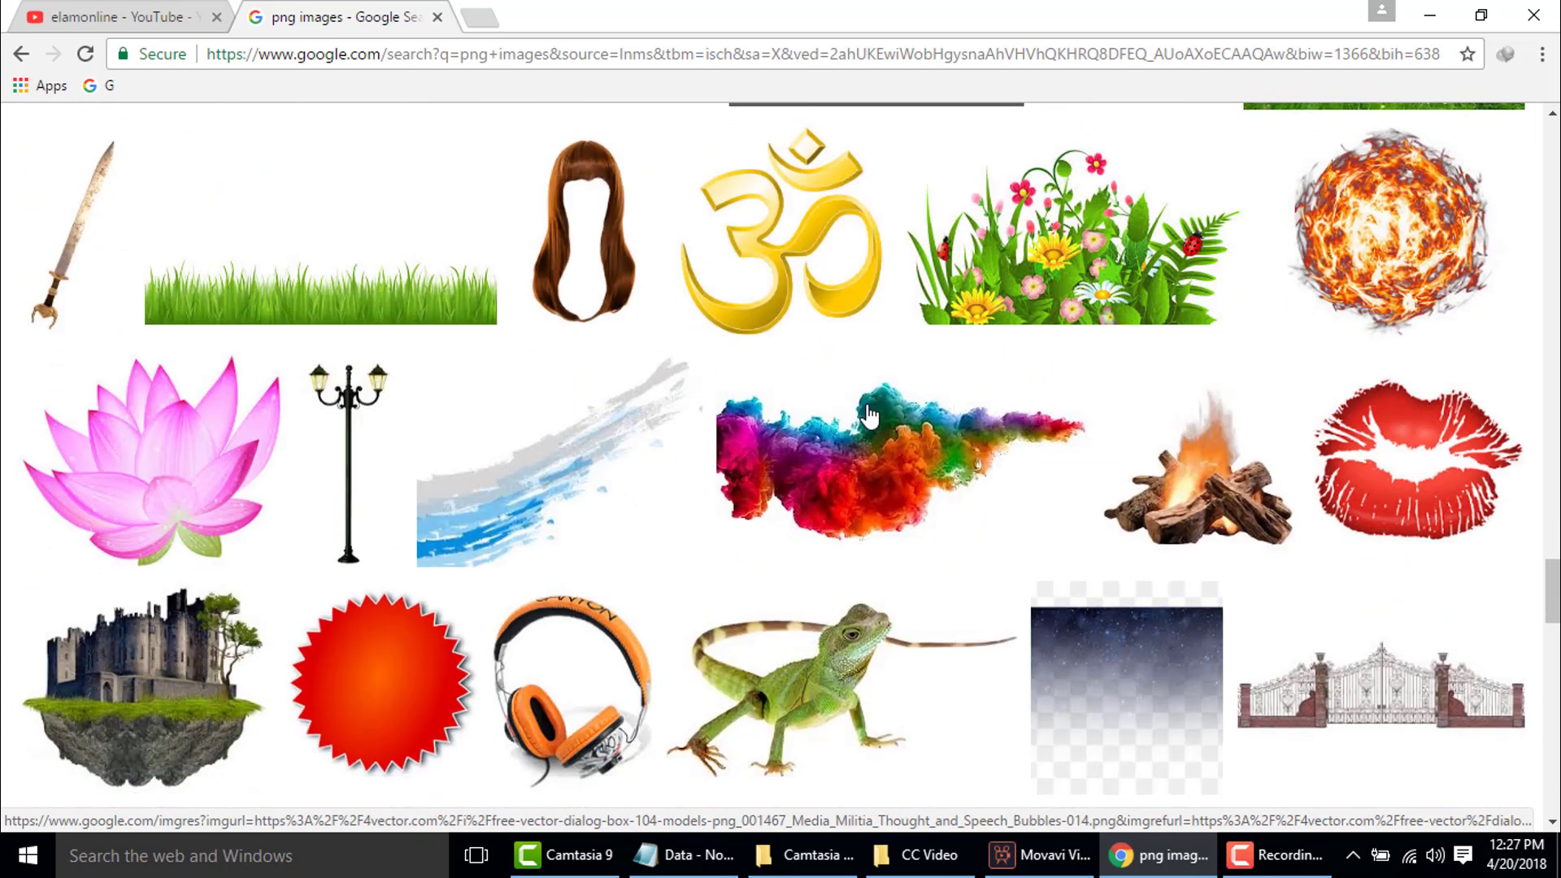
scroll(869, 416, down, 3)
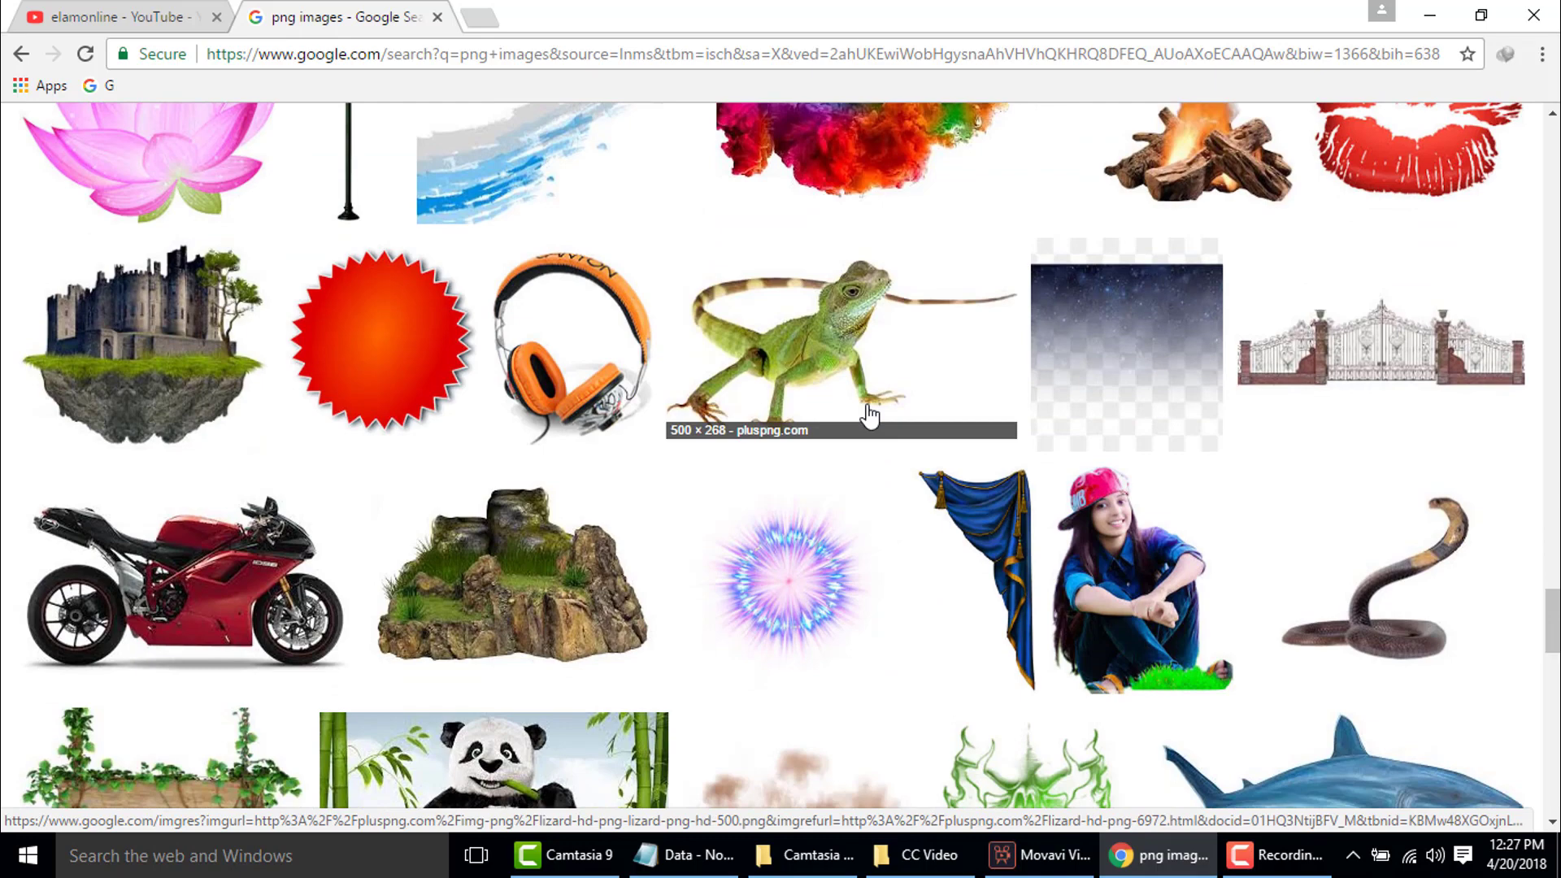
scroll(869, 416, down, 2)
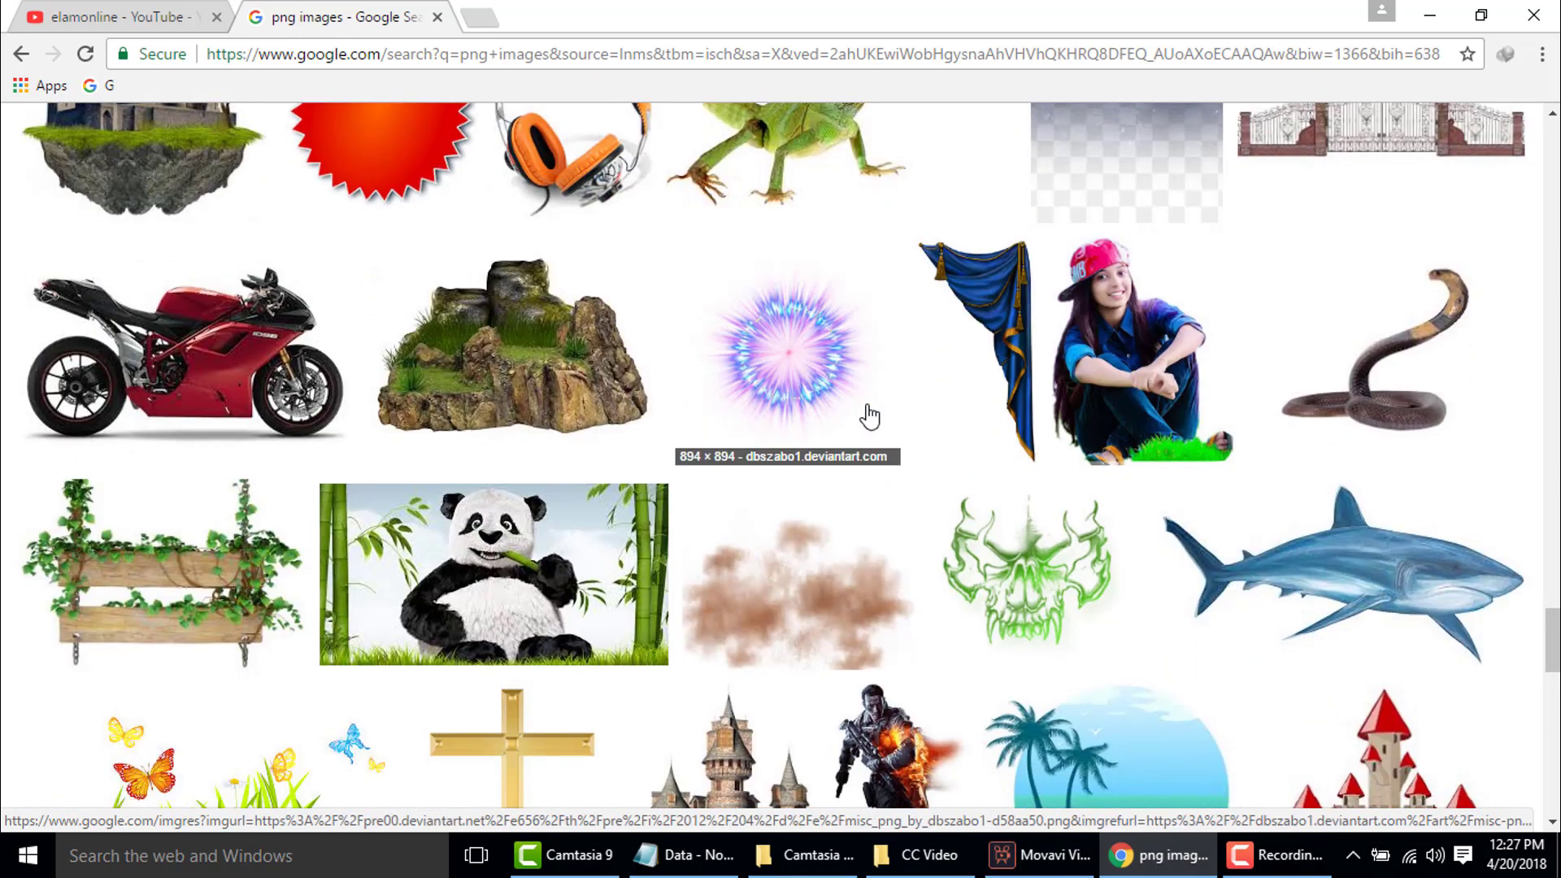
scroll(869, 416, down, 4)
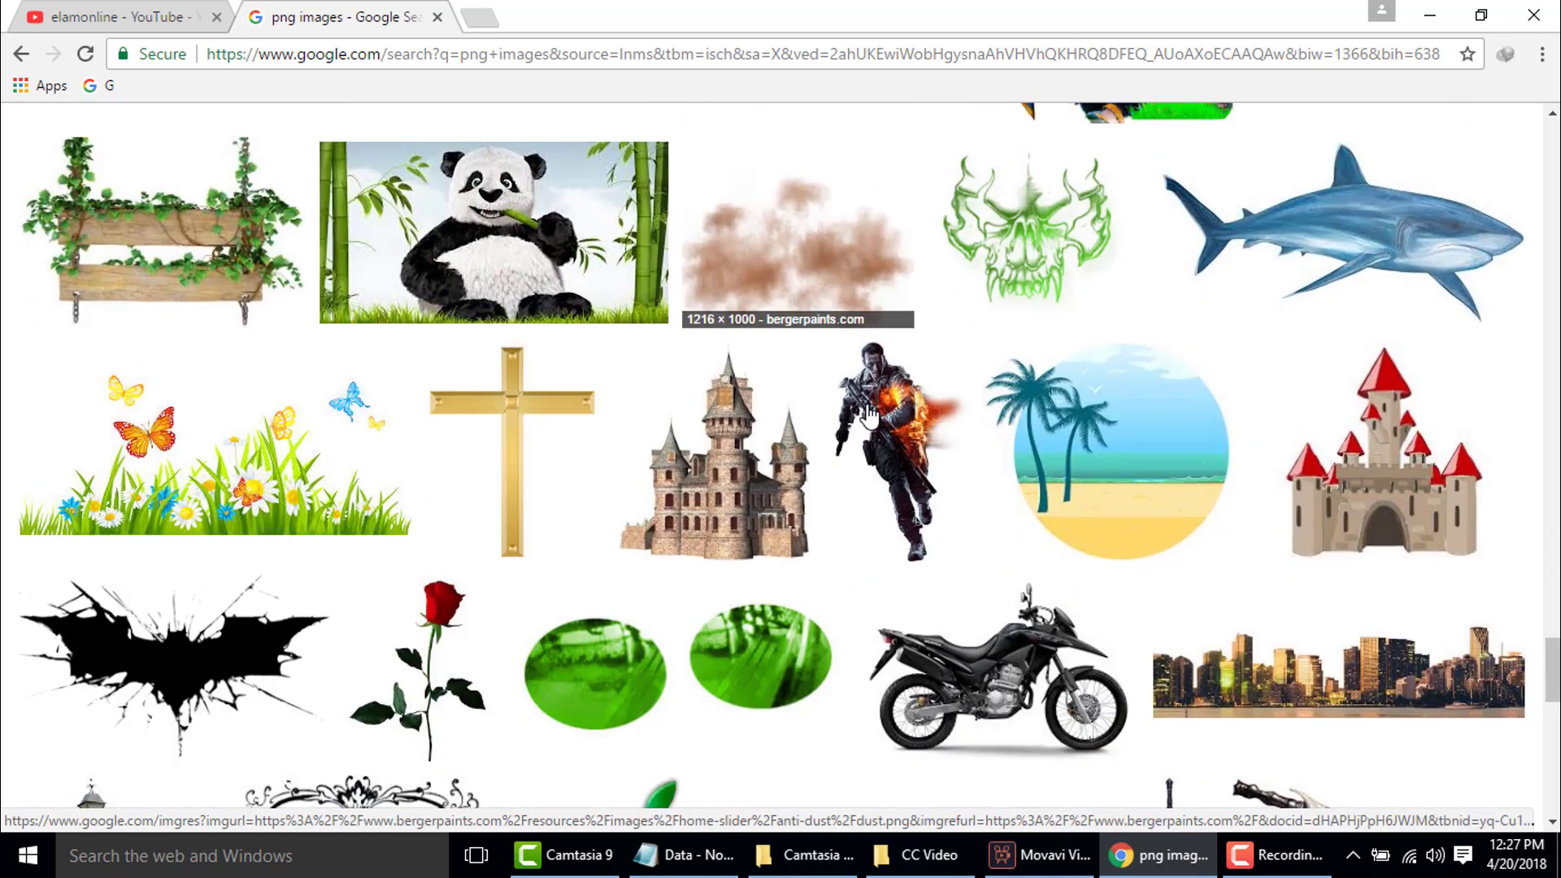
scroll(1535, 530, down, 8)
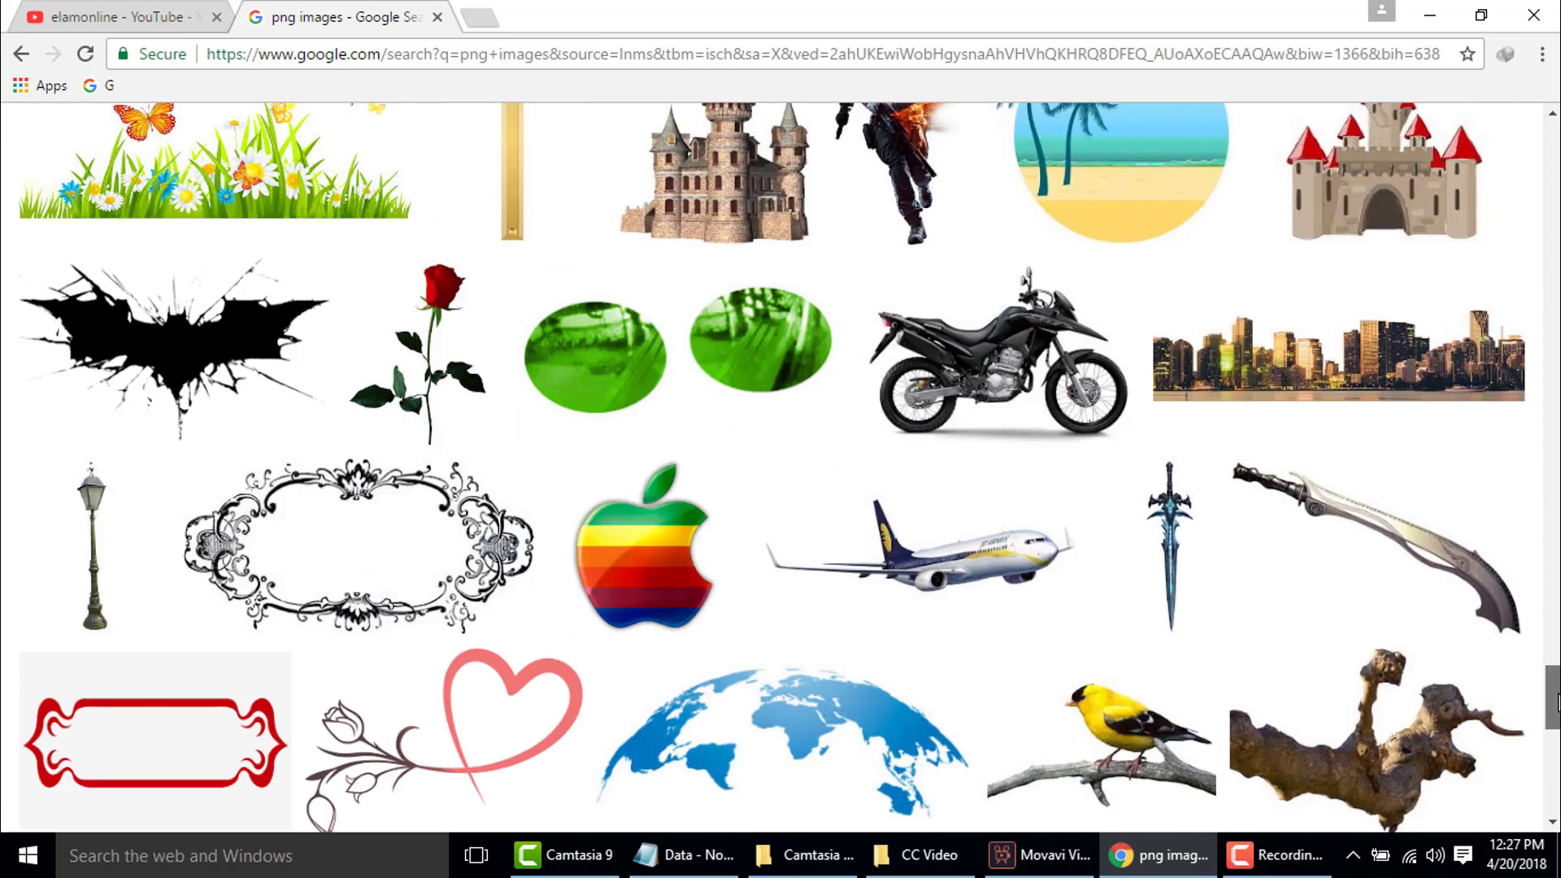
scroll(1535, 358, up, 20)
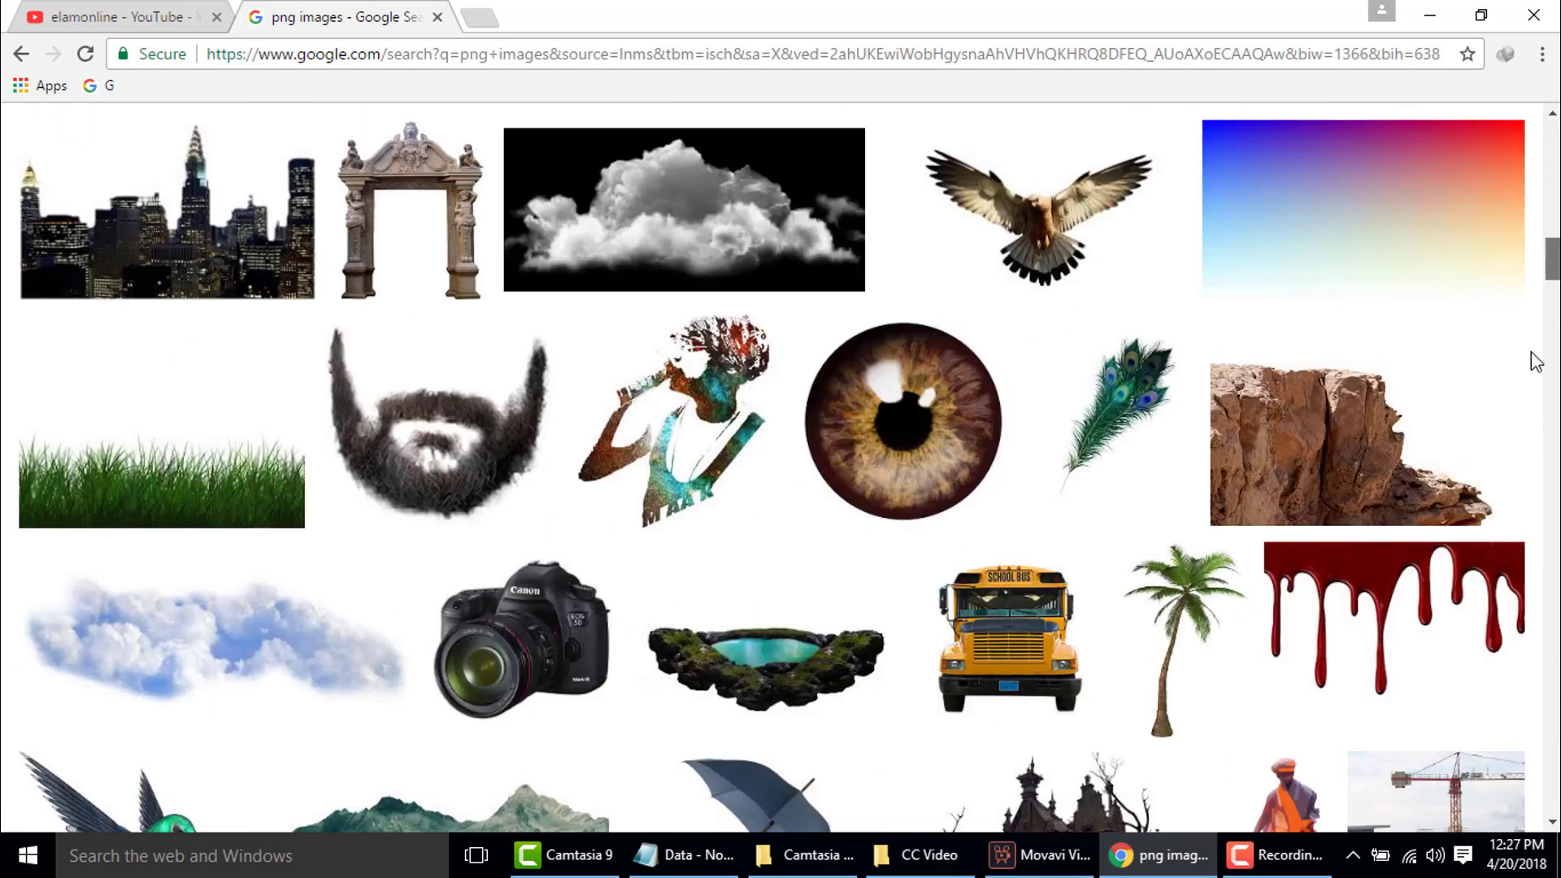
scroll(1533, 425, down, 6)
scroll(1533, 436, up, 3)
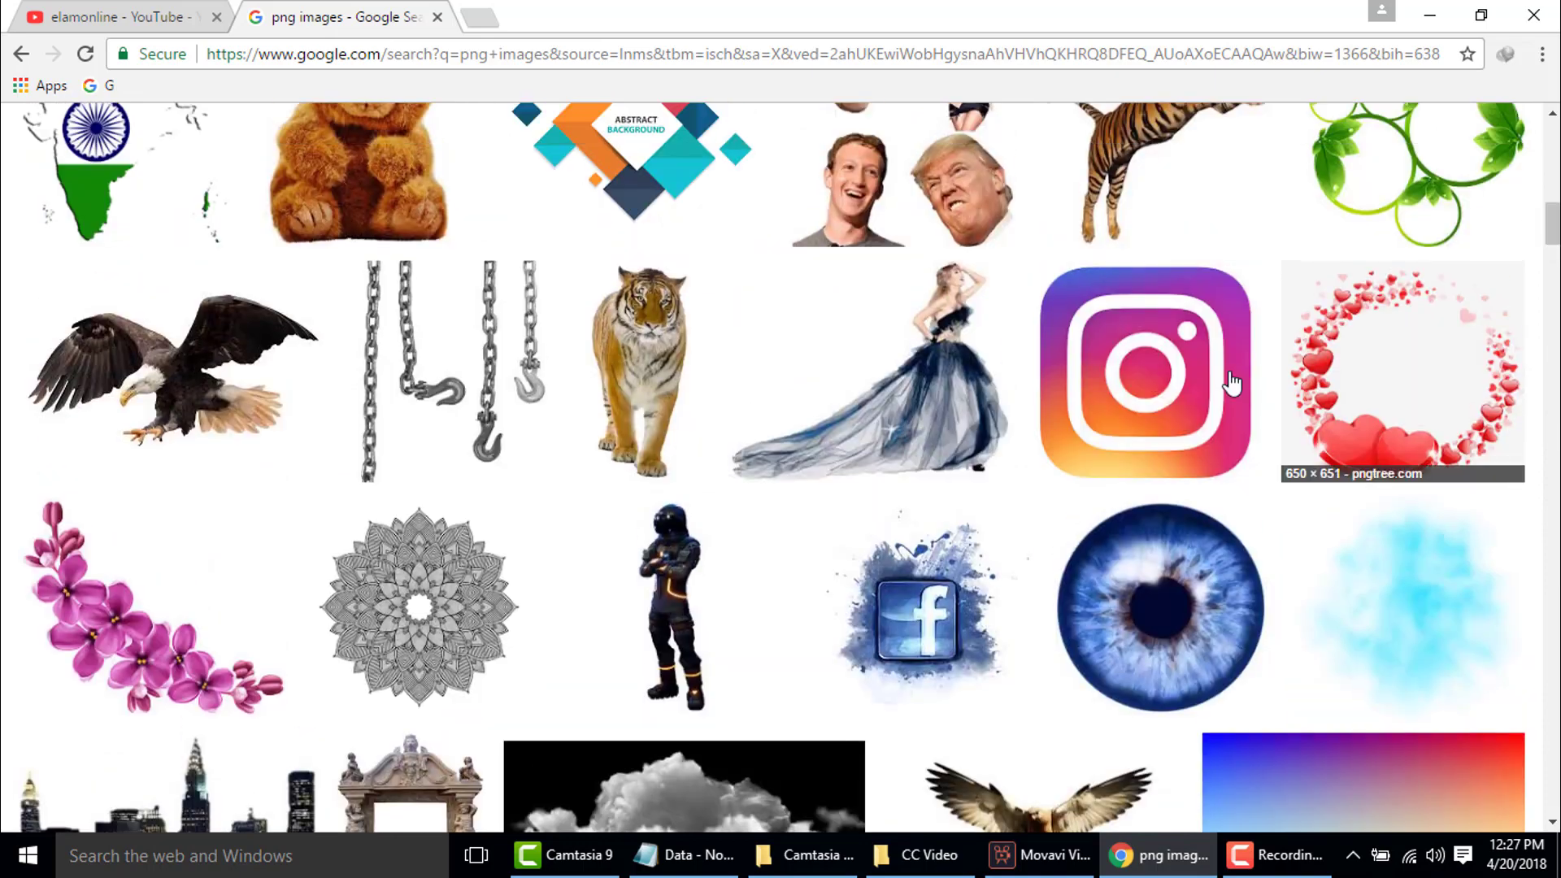
Open the StickPNG website from the celebrity cut-outs image result and go to its Celebrities category.
click(908, 225)
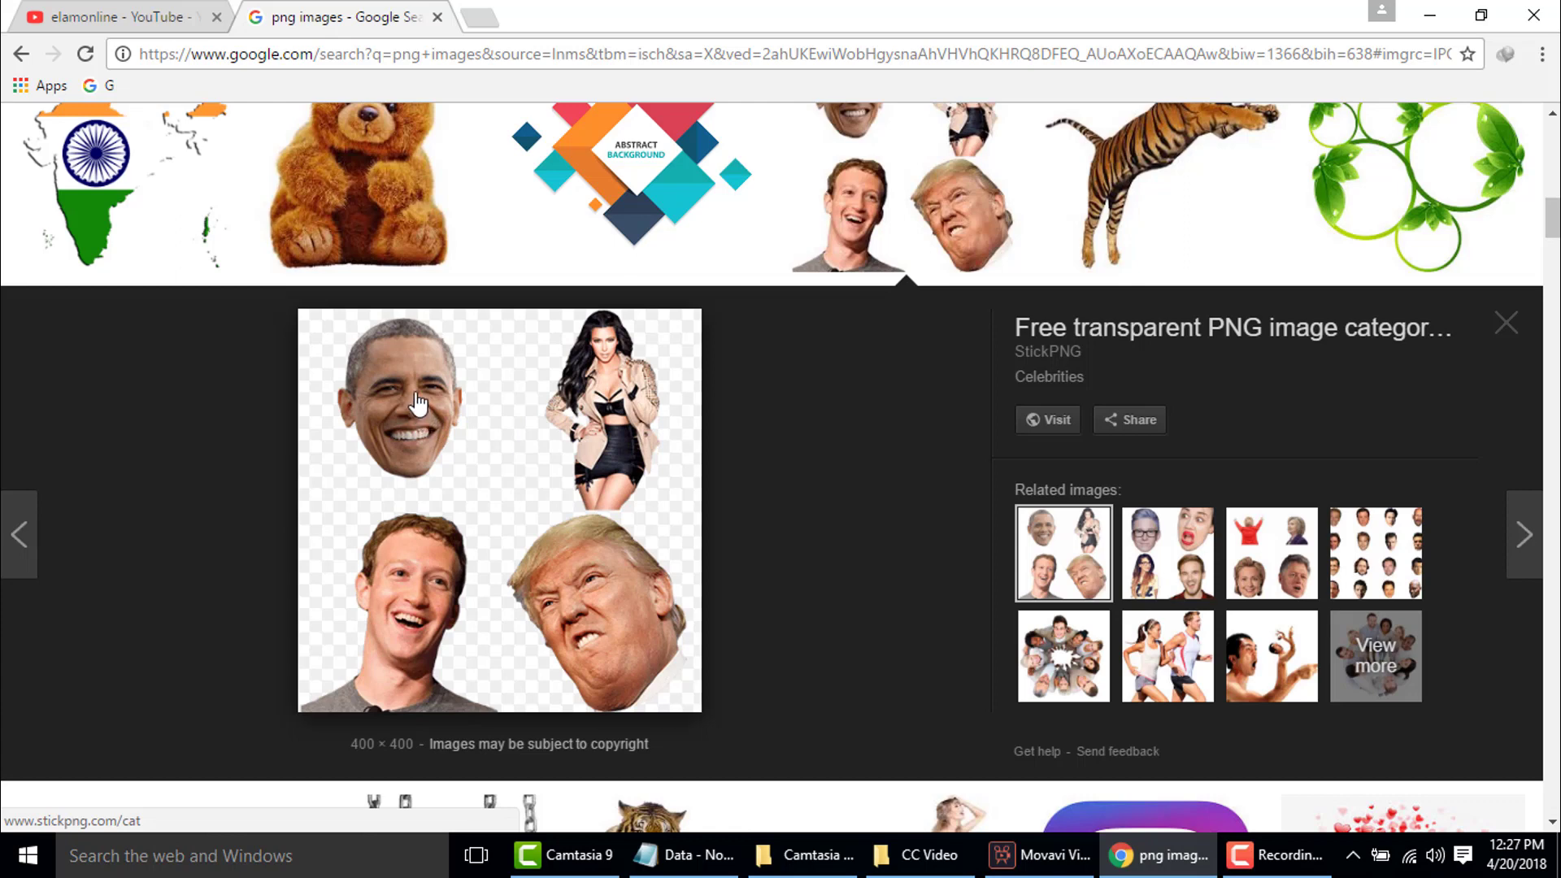
click(418, 402)
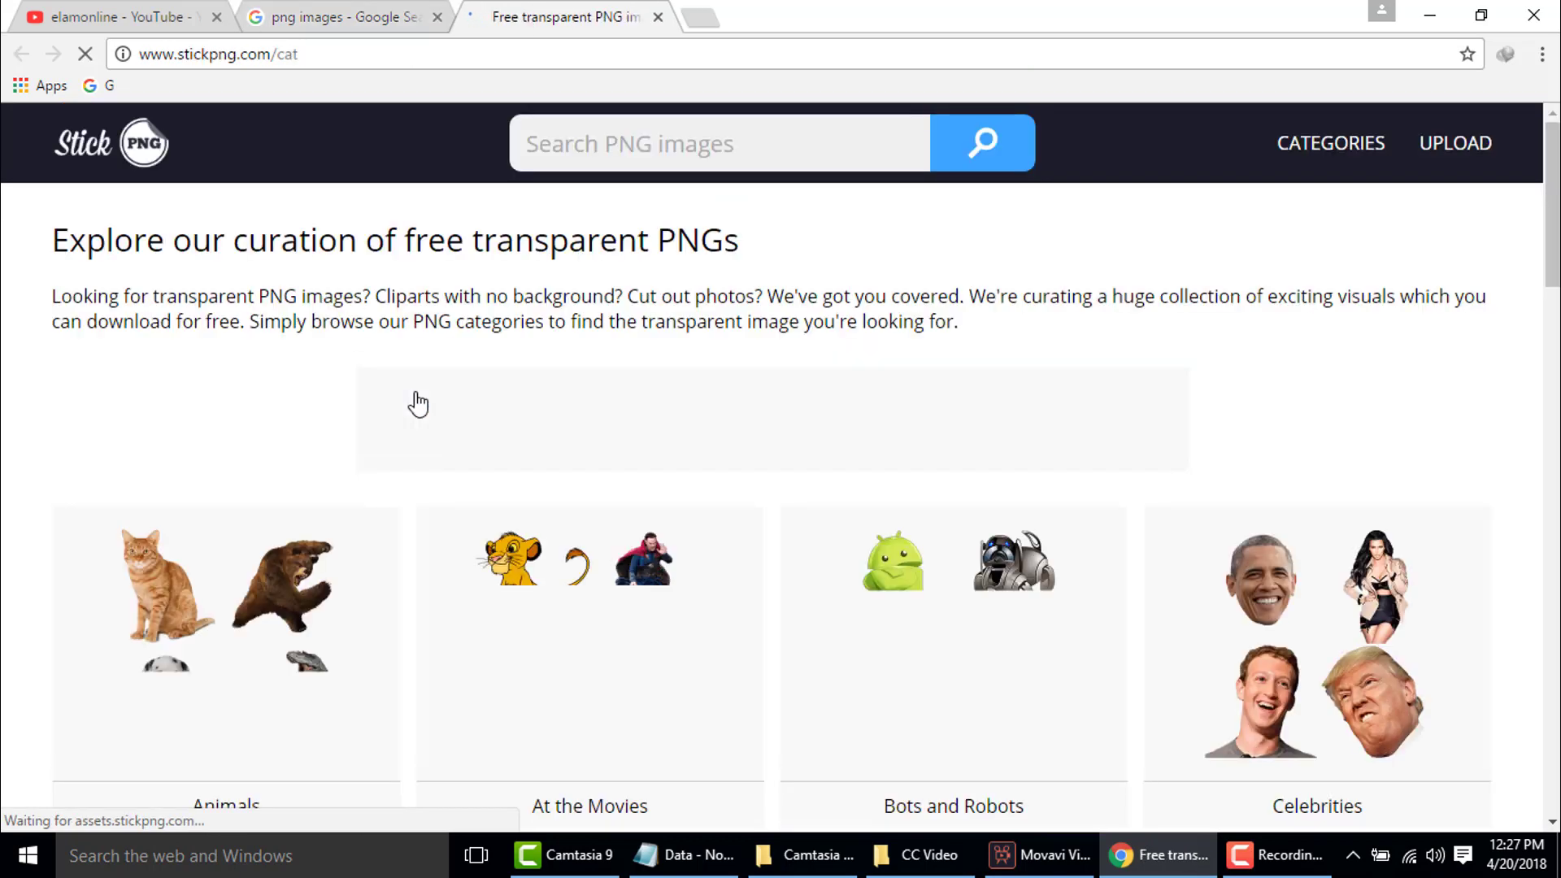
scroll(802, 479, down, 4)
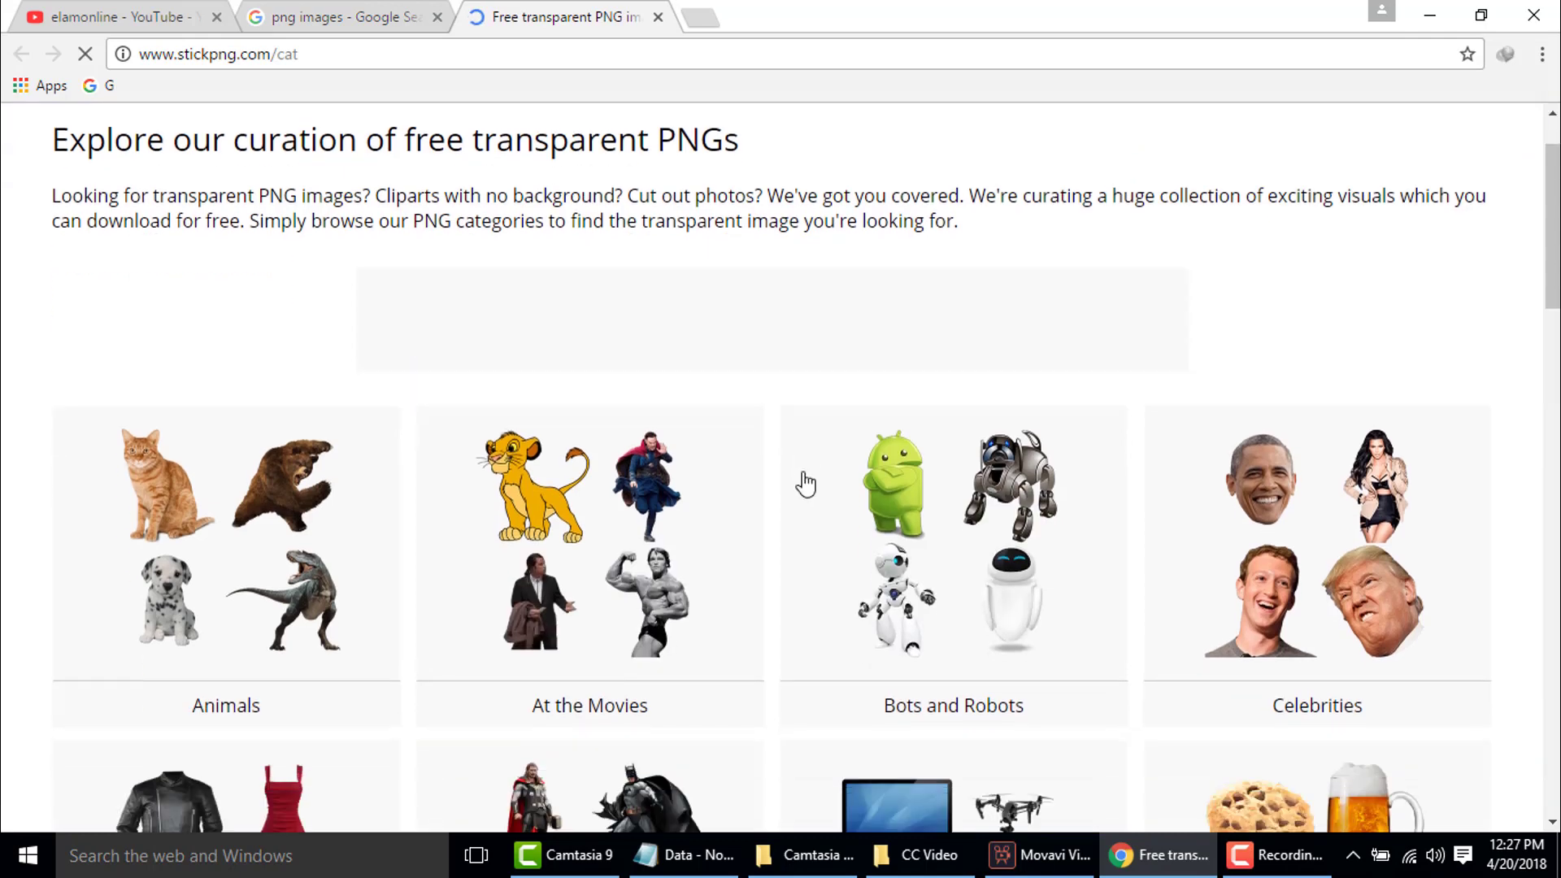
click(1421, 353)
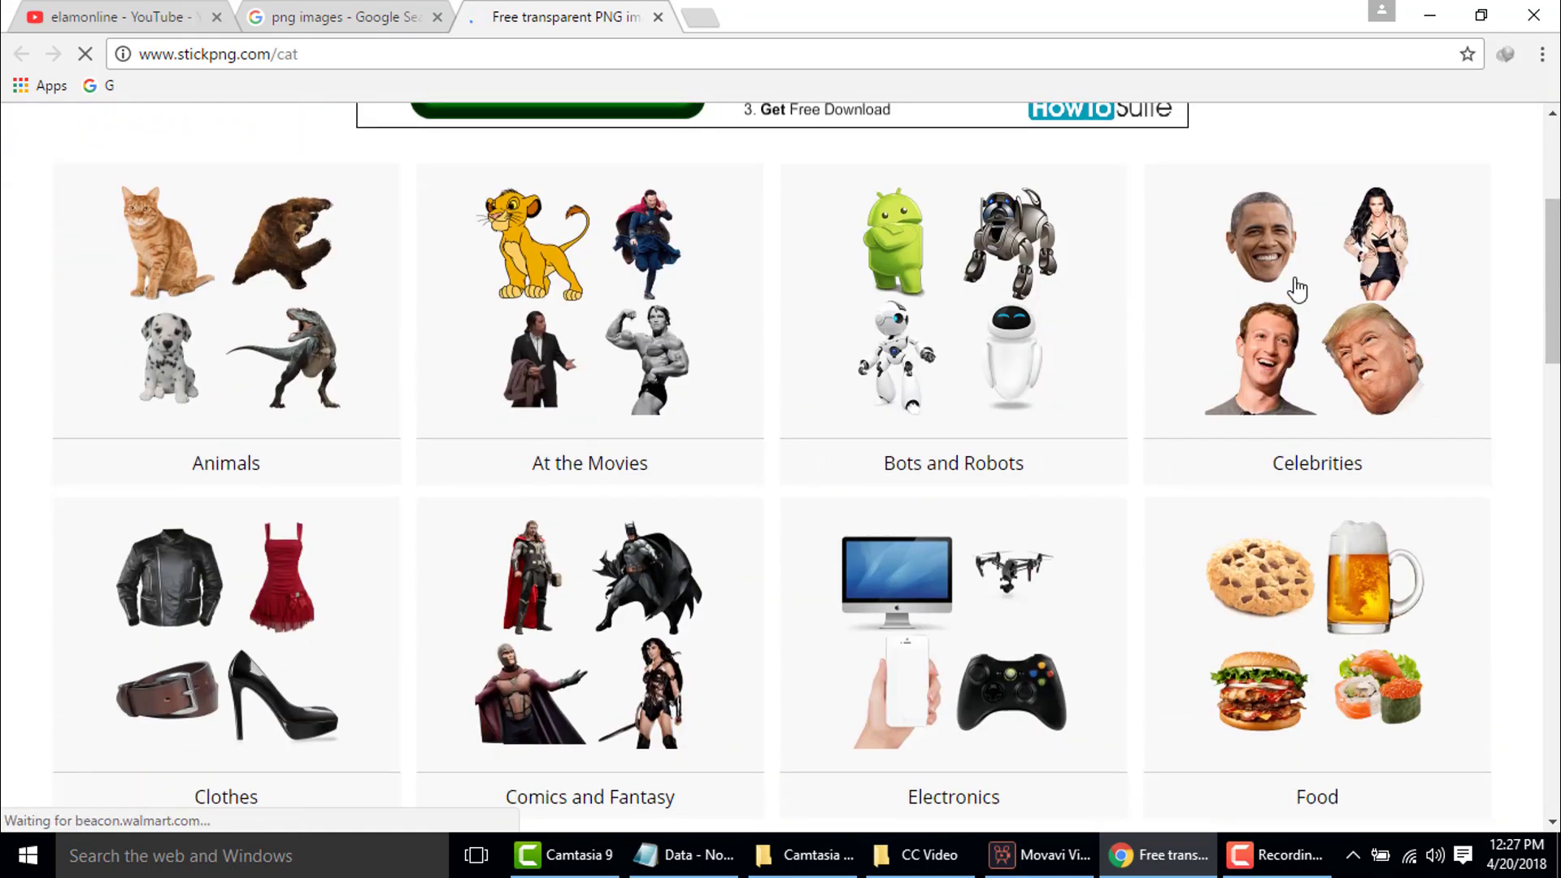
Open the Corporate subcategory of Celebrities and look through the people it offers.
scroll(746, 421, down, 7)
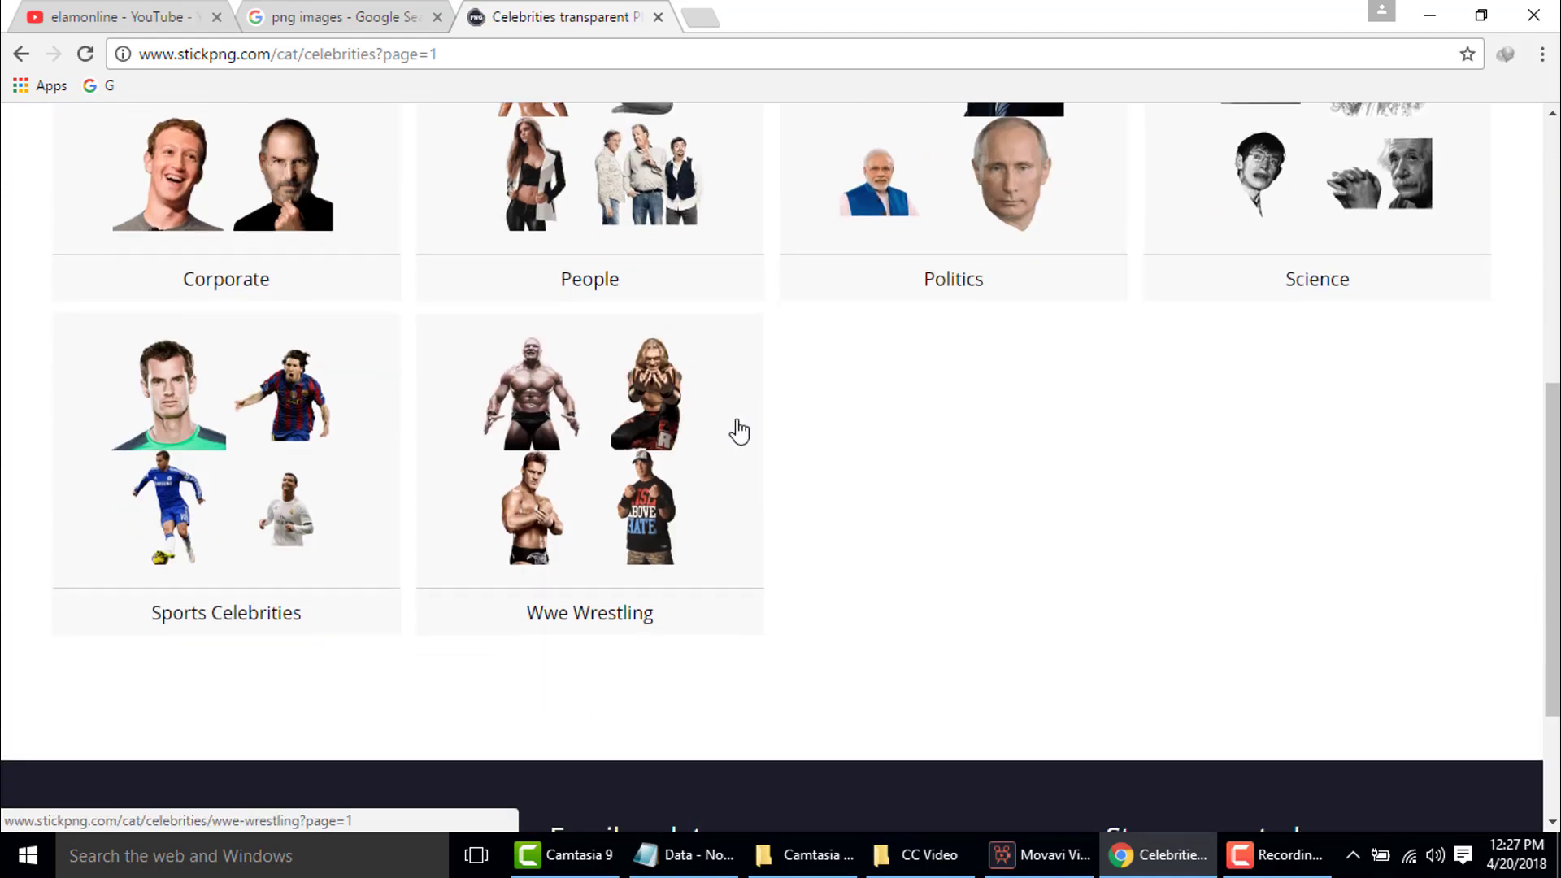
scroll(733, 434, up, 4)
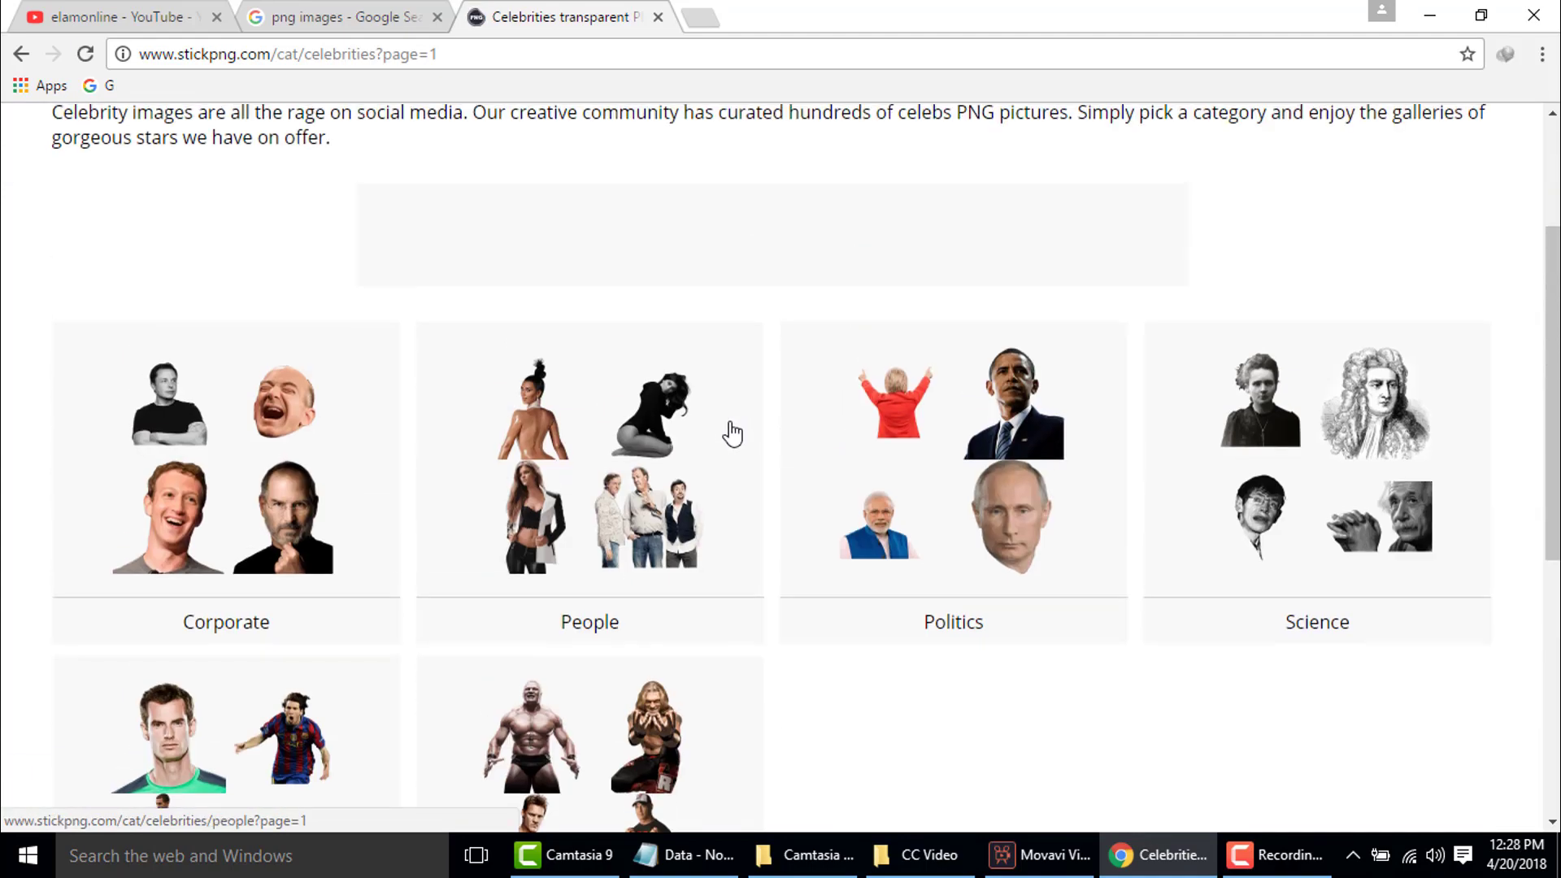
click(205, 474)
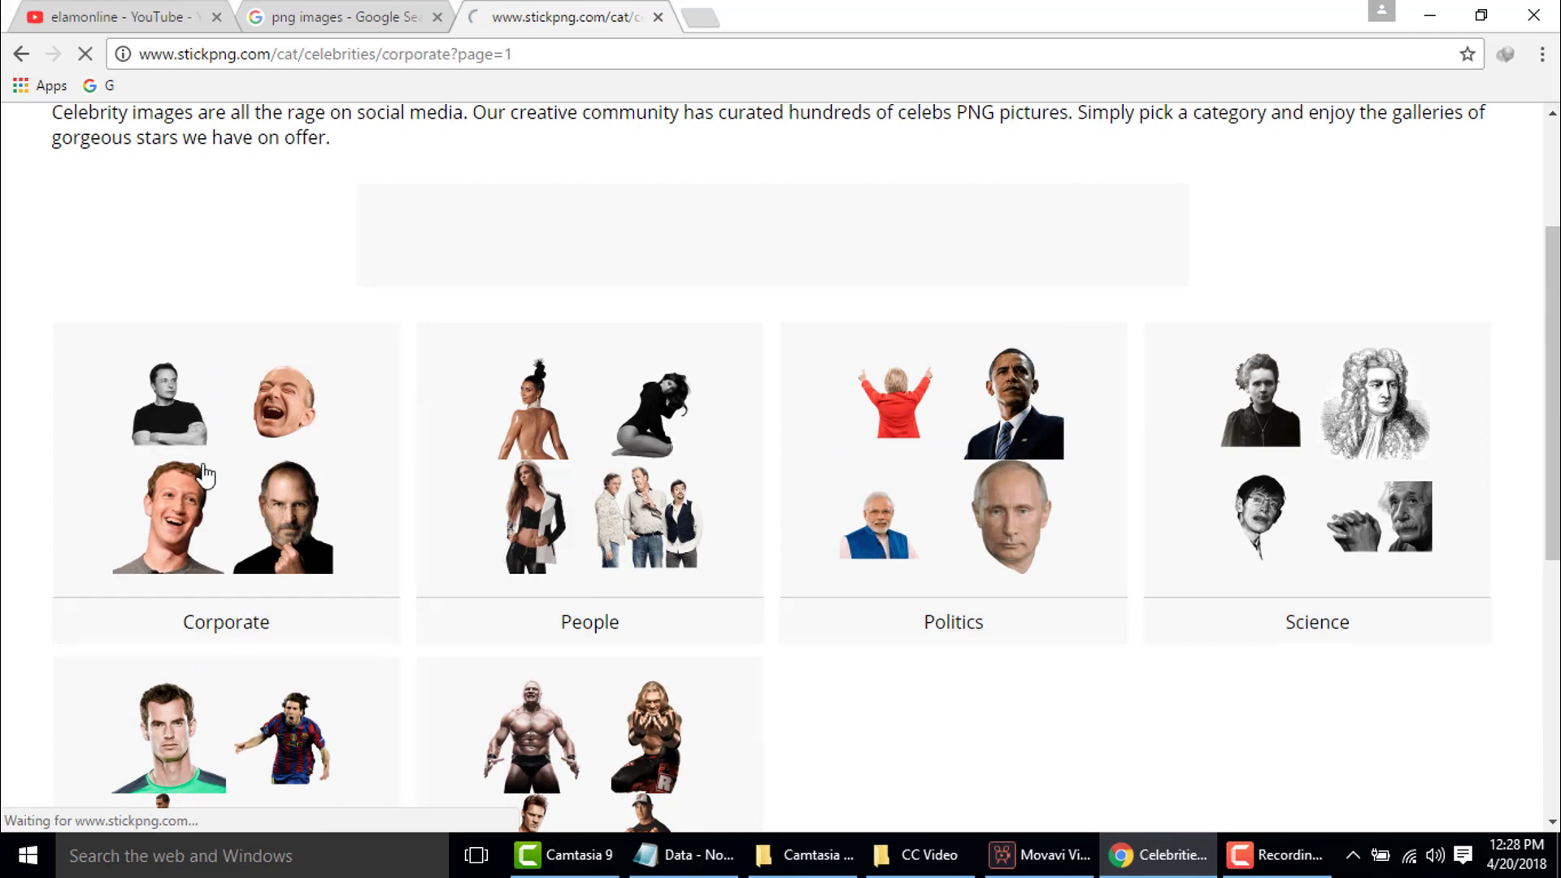
scroll(253, 478, down, 3)
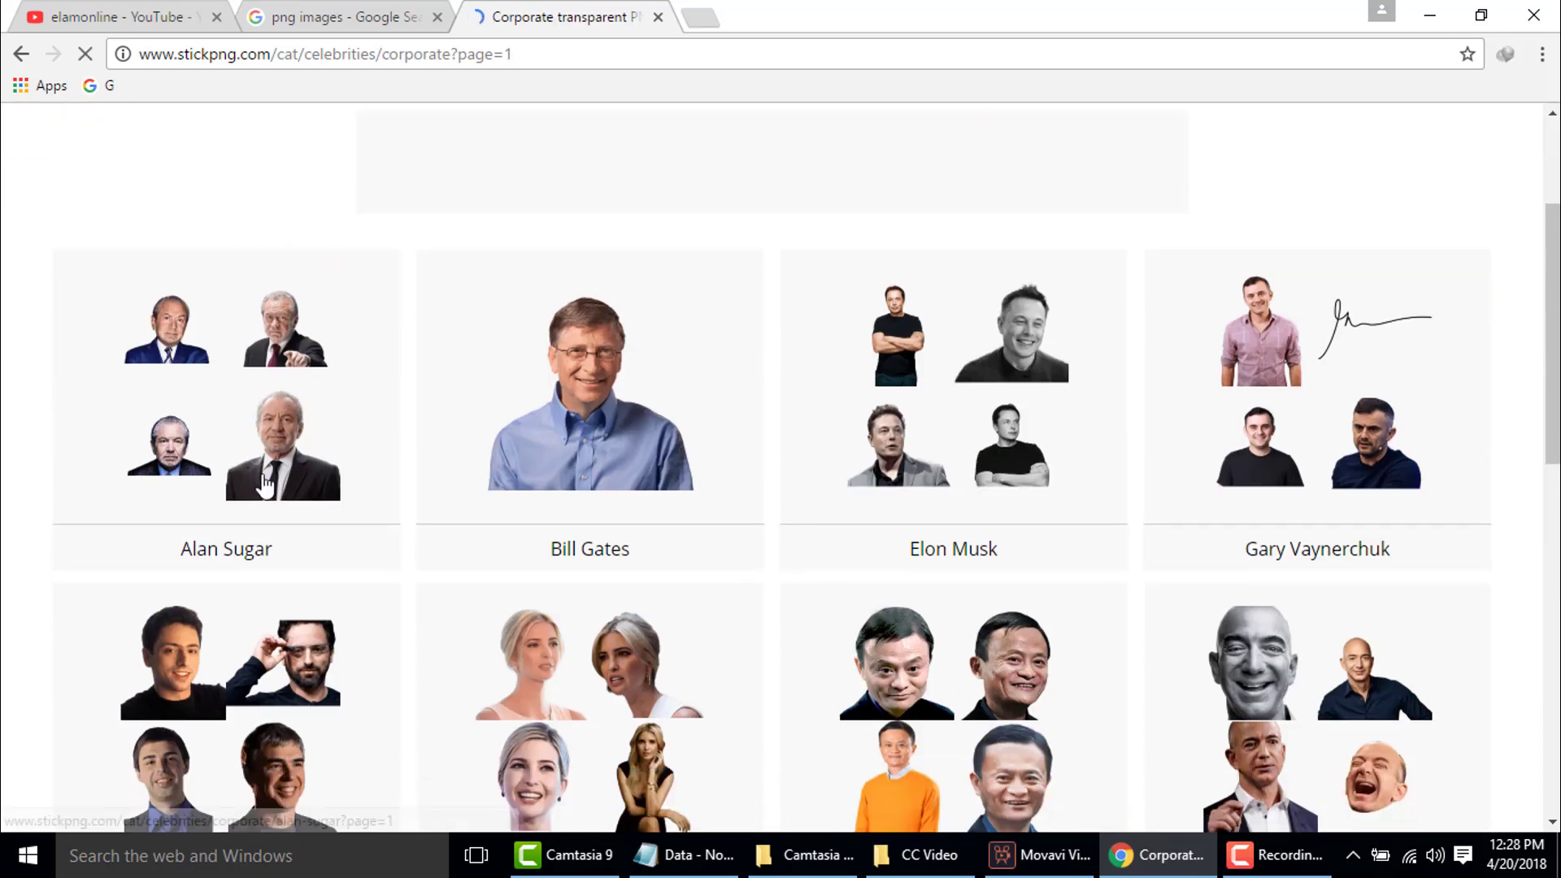
scroll(508, 515, down, 6)
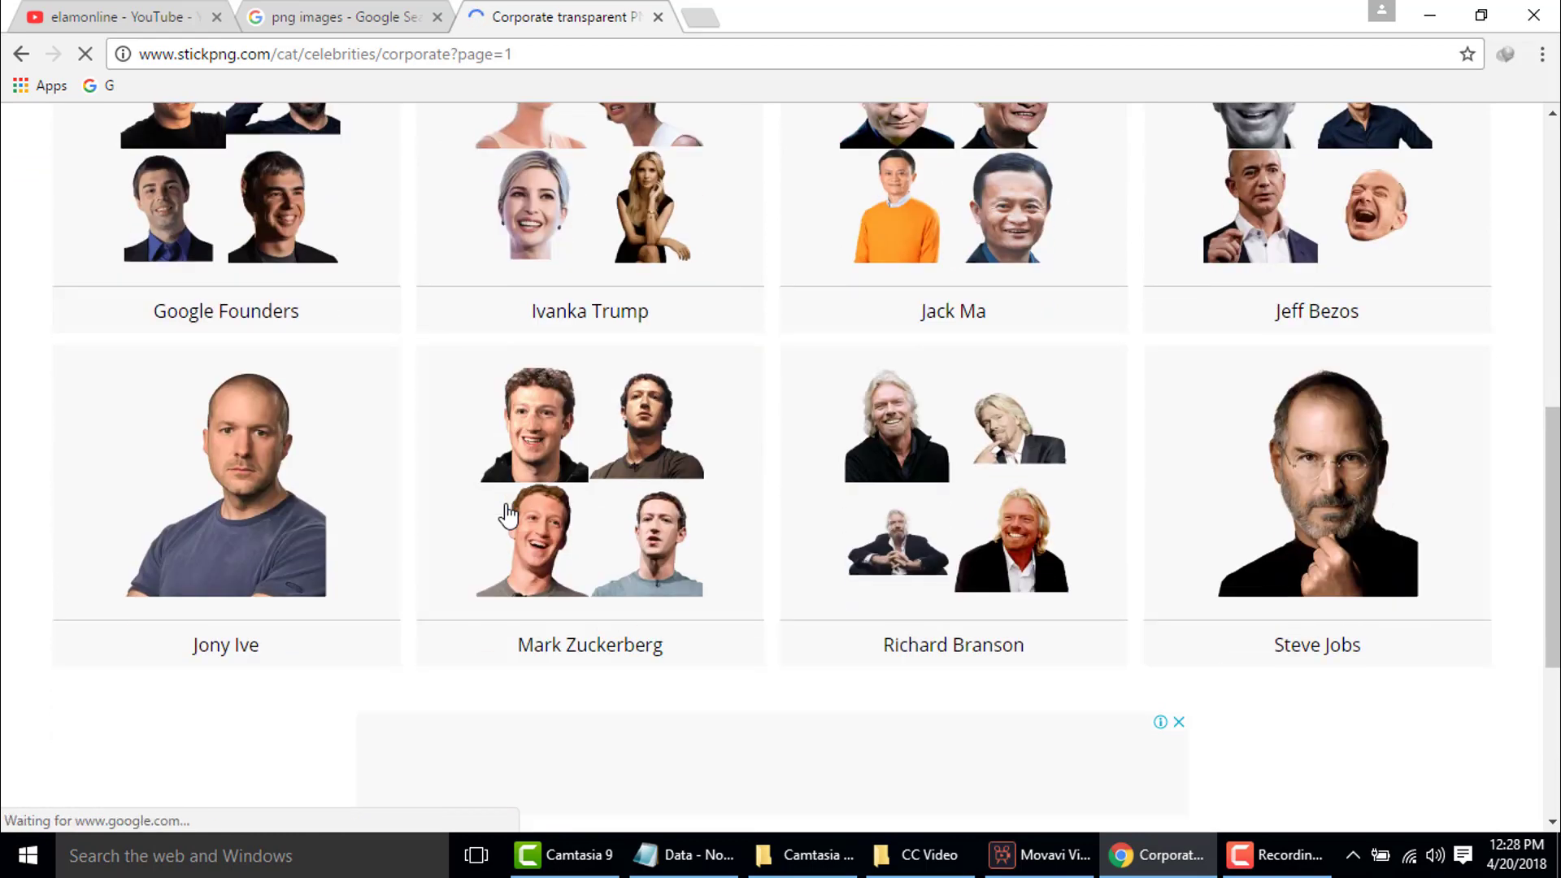
scroll(1129, 665, down, 4)
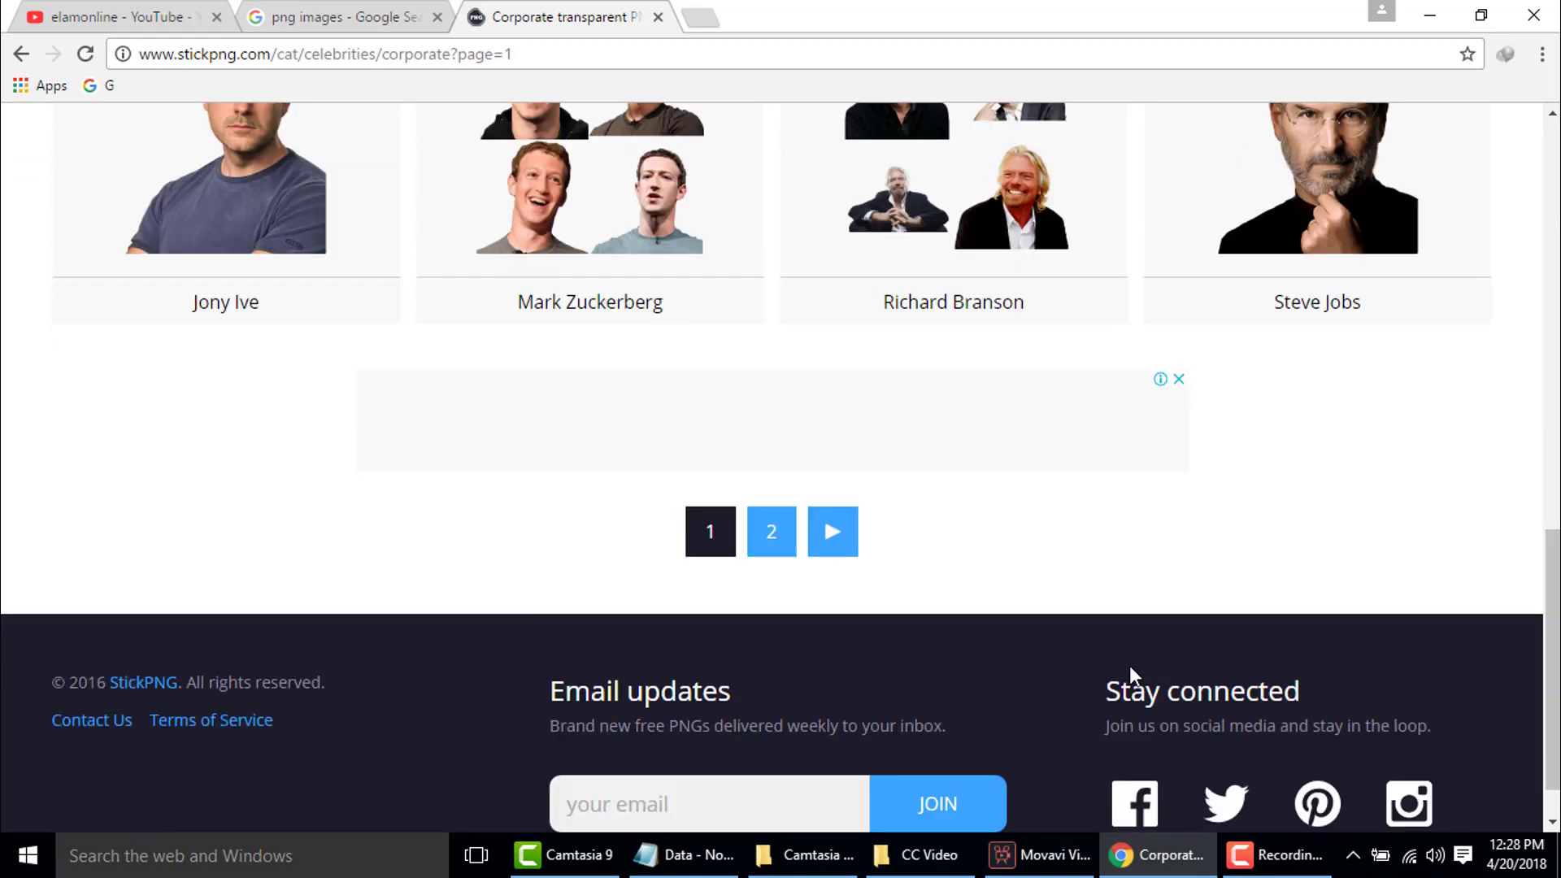
scroll(1129, 665, up, 4)
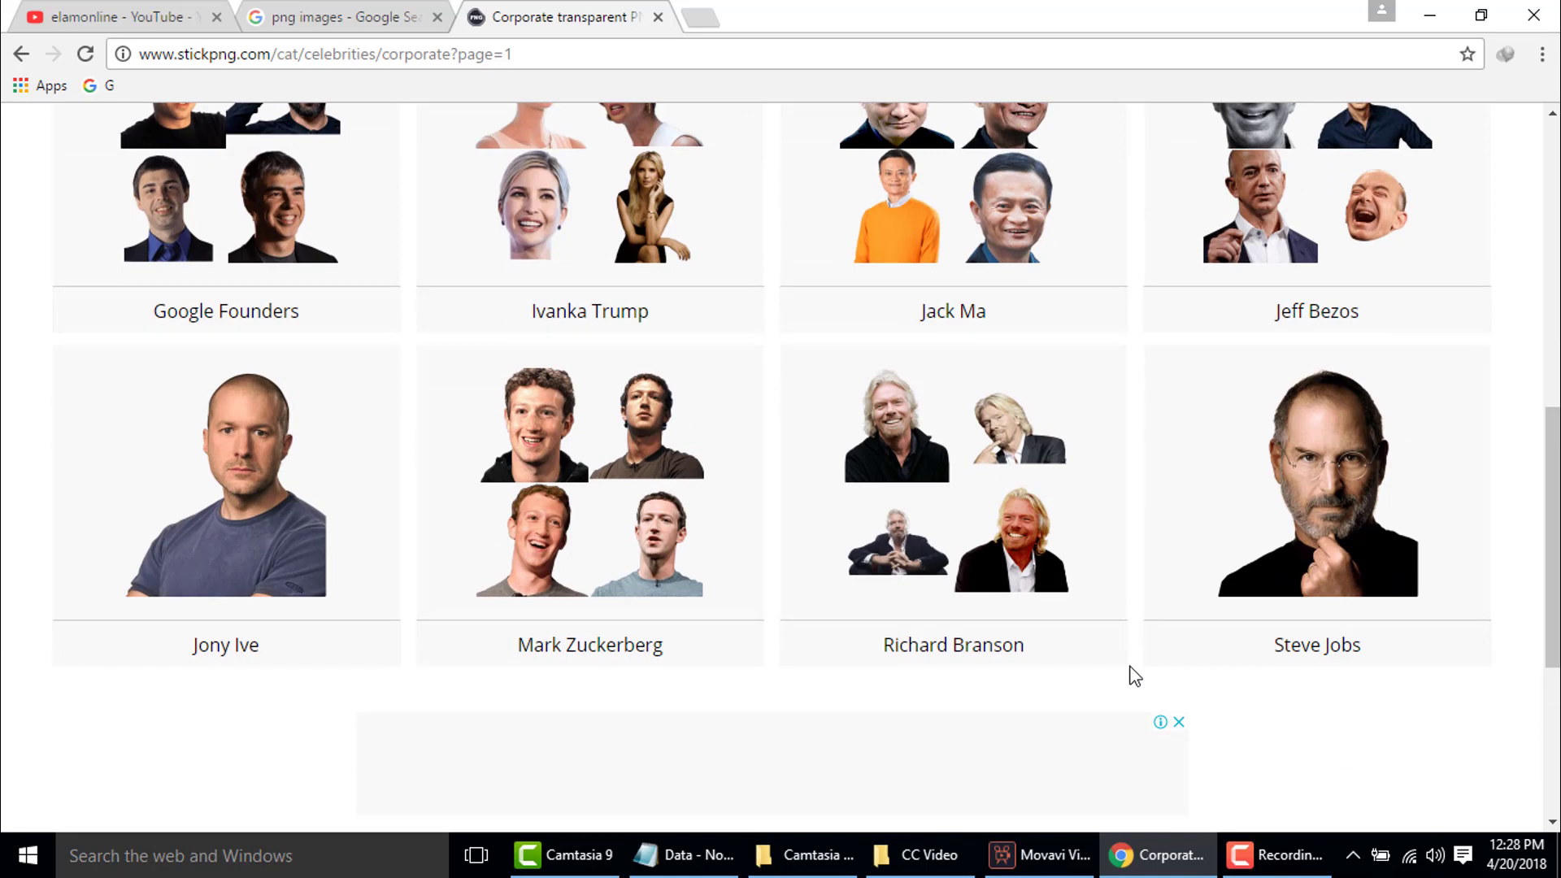
scroll(1135, 676, up, 7)
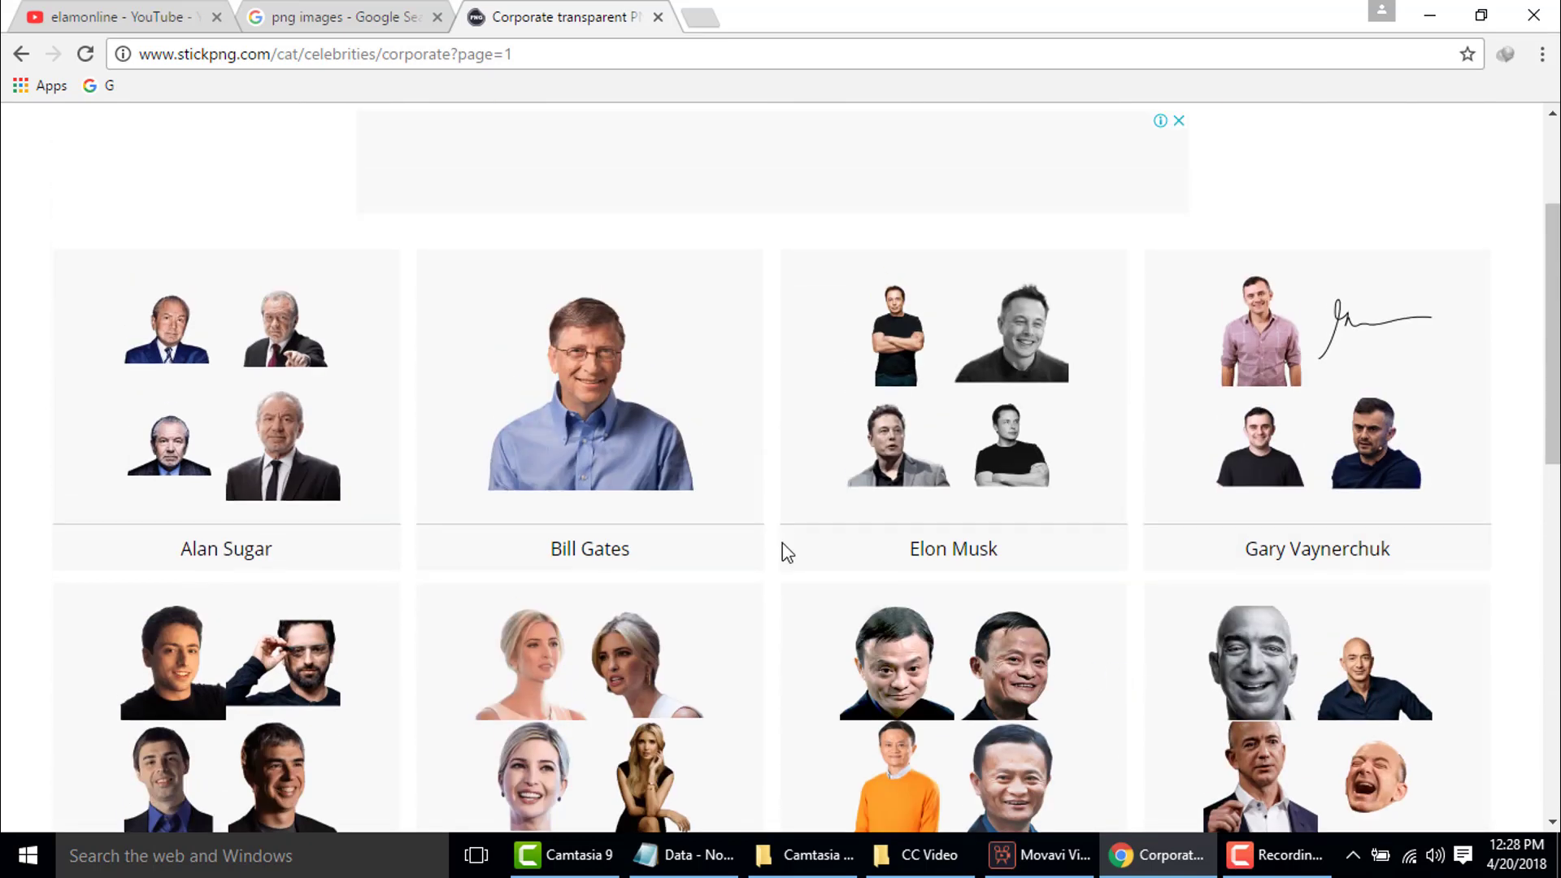
Download the Bill Gates Shirt transparent PNG from the Bill Gates collection and dismiss the newsletter pop-up.
click(600, 394)
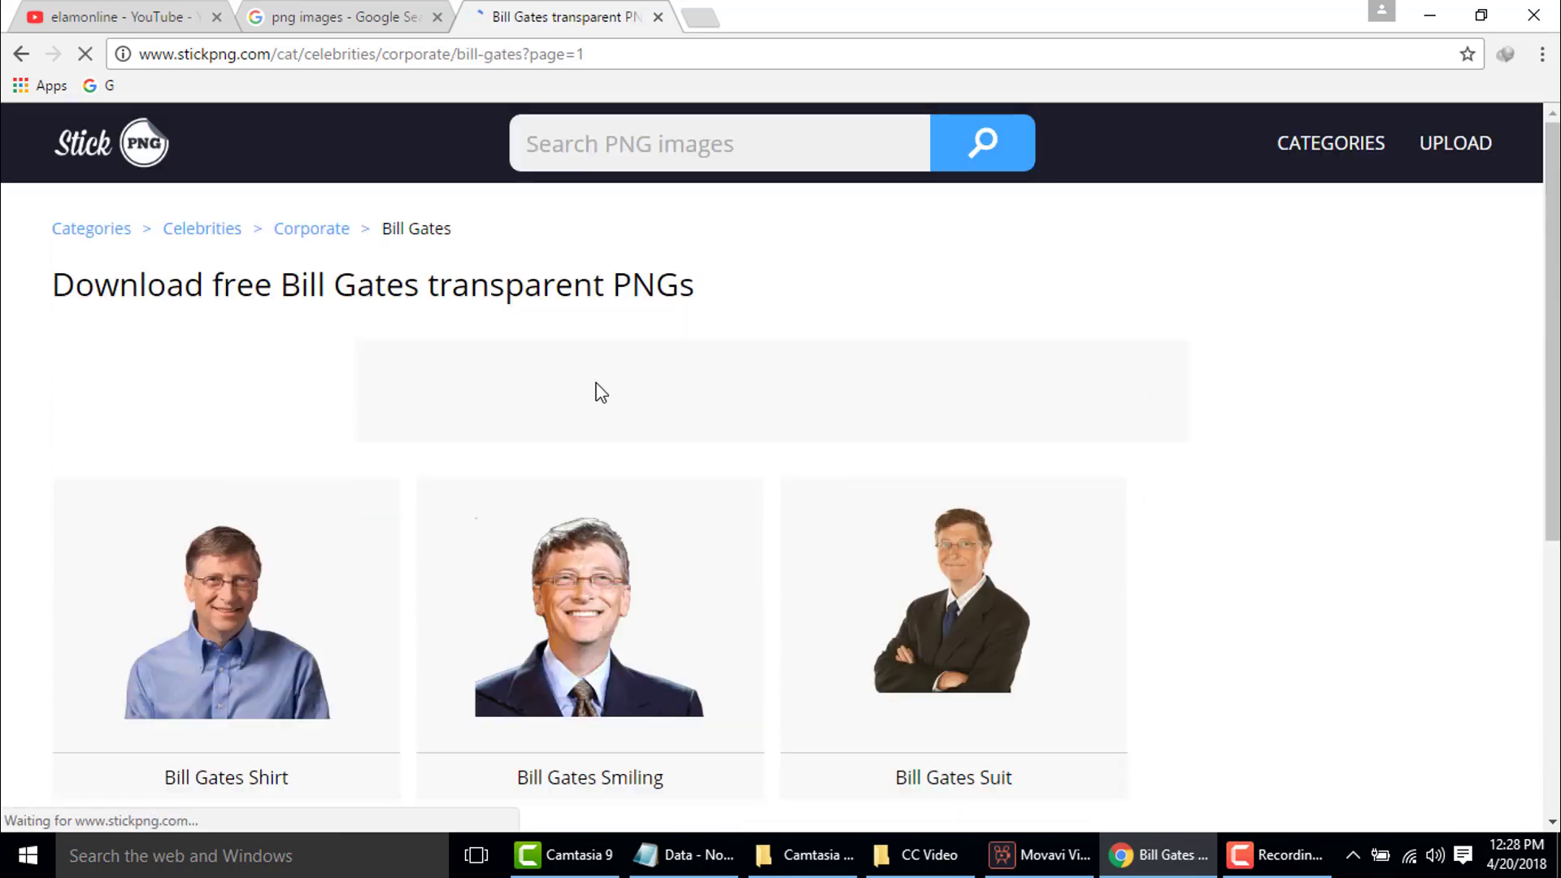
scroll(474, 453, down, 3)
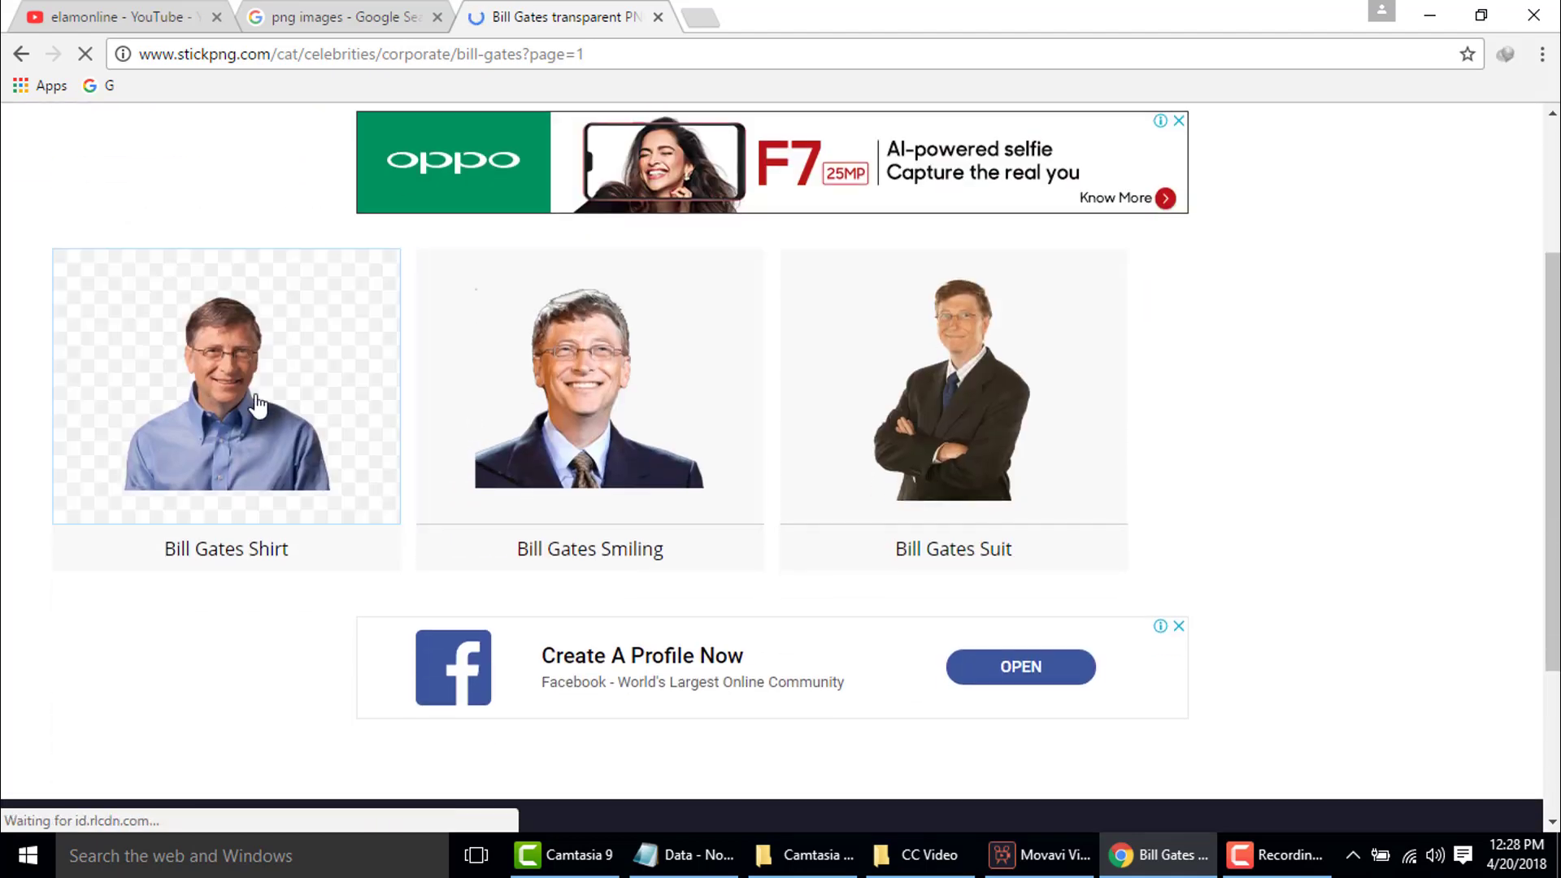
click(247, 397)
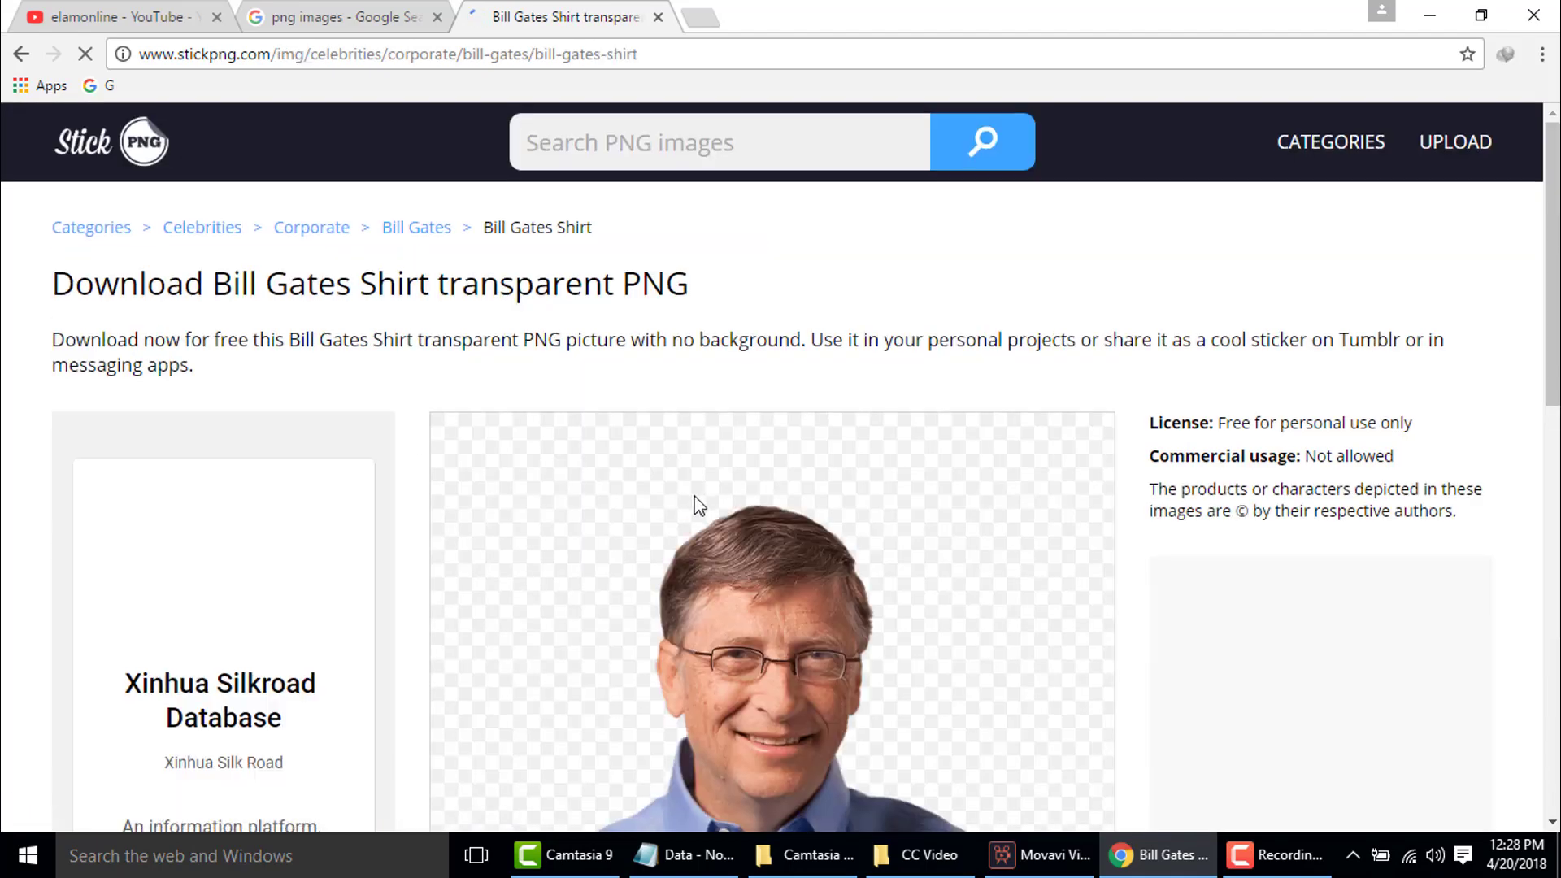
scroll(707, 500, down, 3)
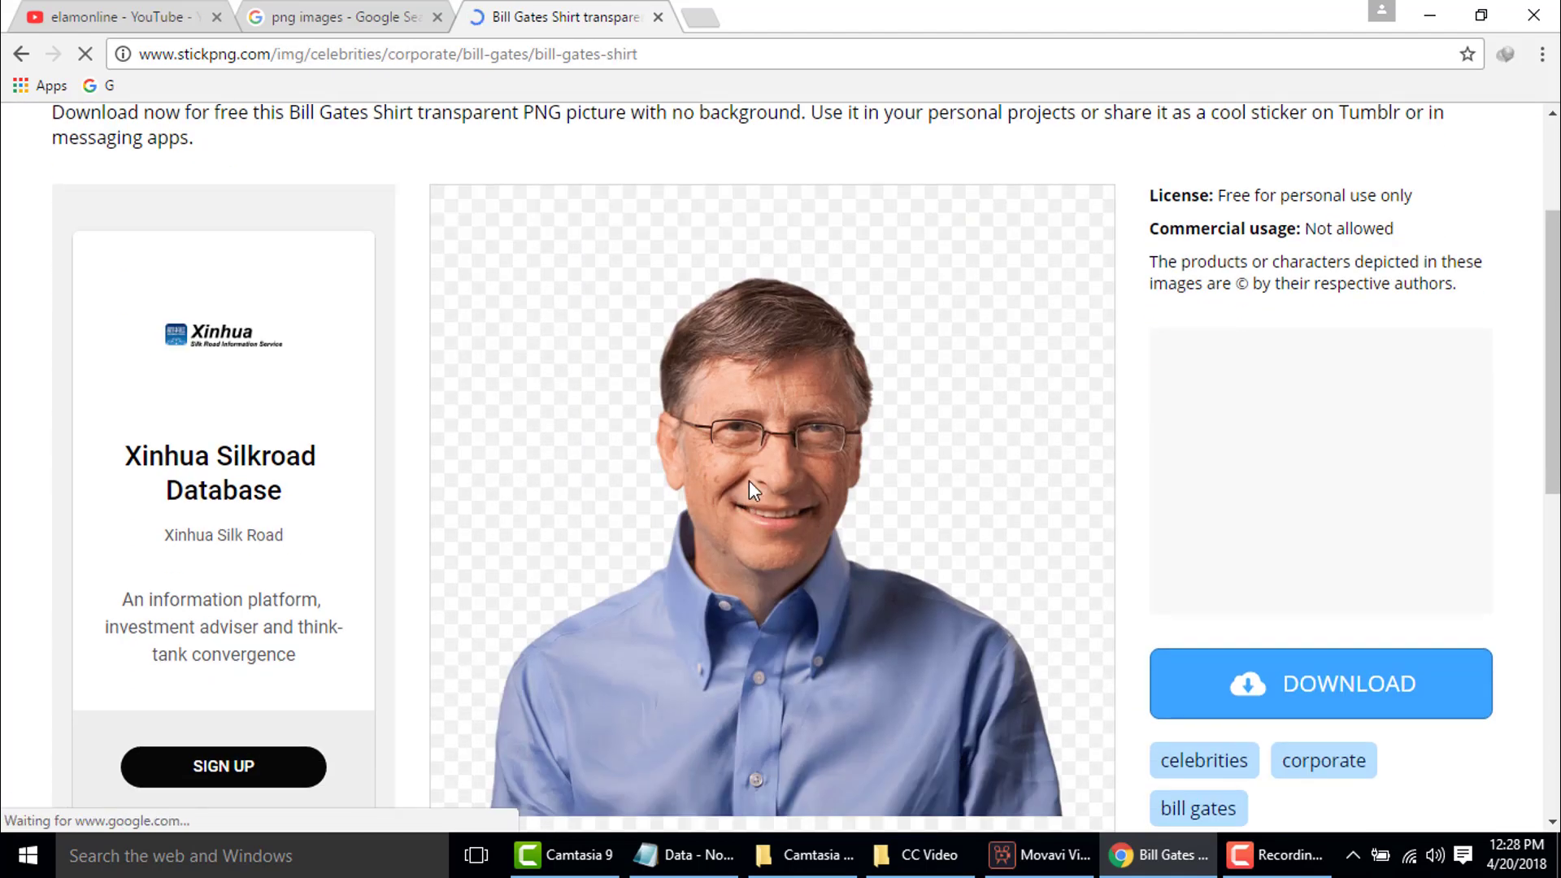
click(1330, 710)
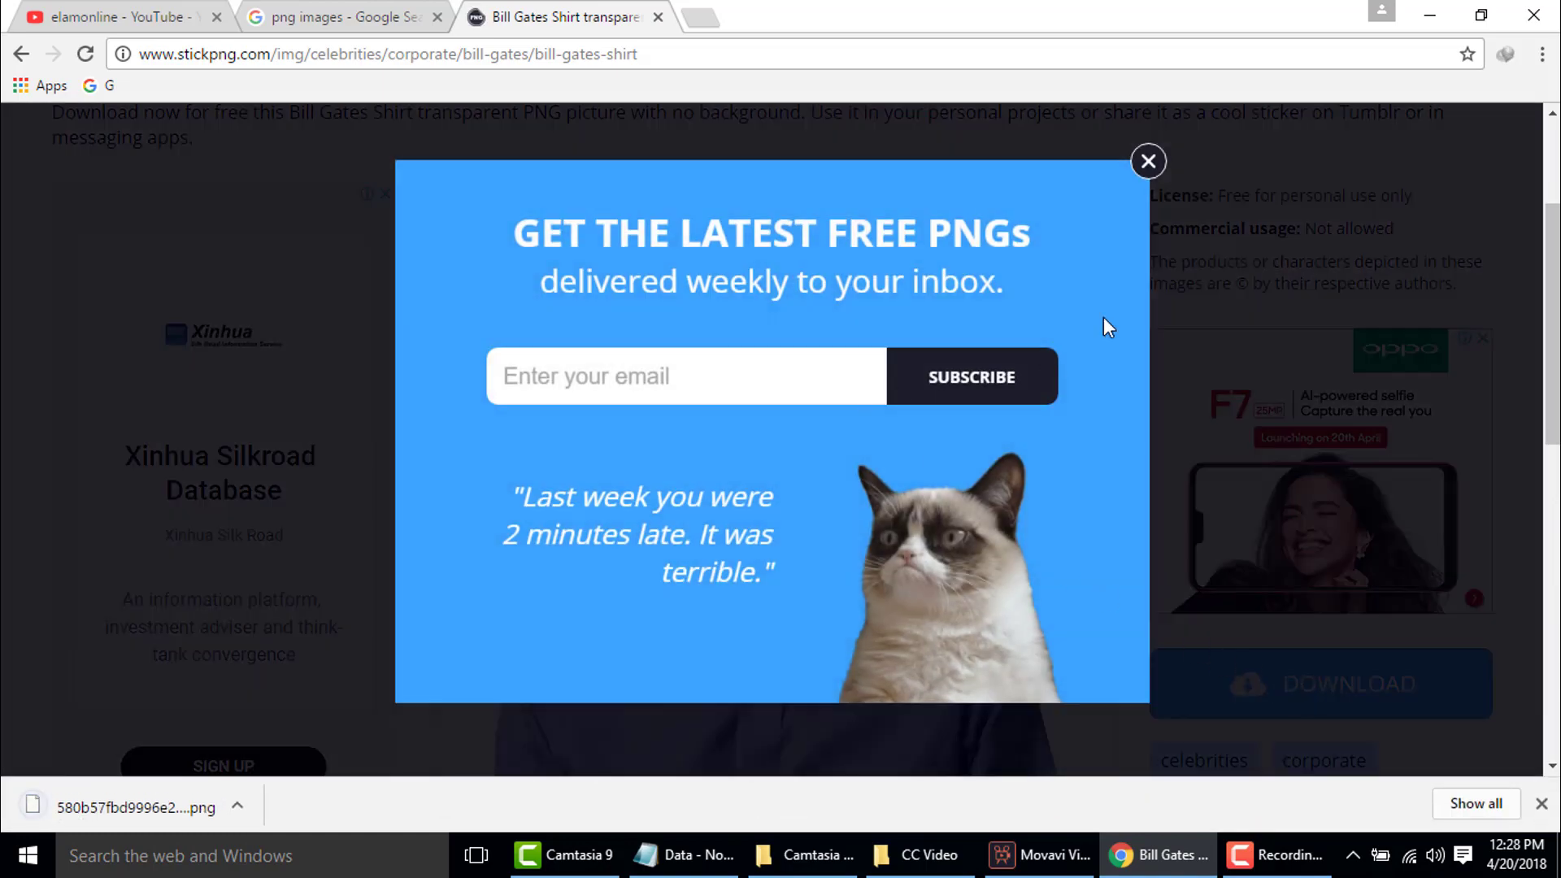
click(1147, 162)
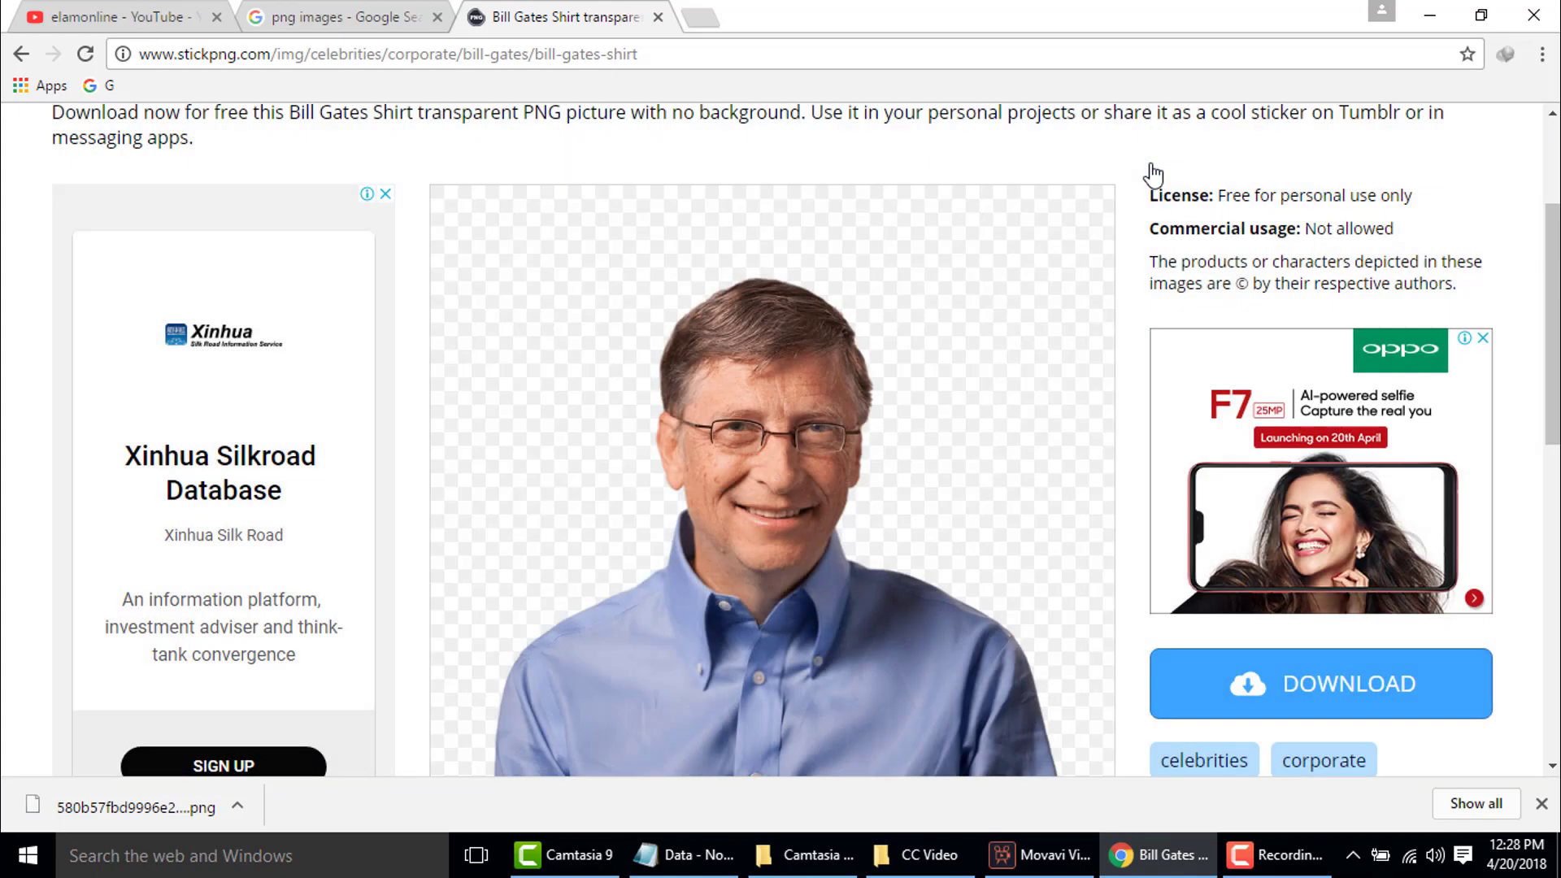
Bring the downloaded Bill Gates PNG from the Downloads folder into Movavi Video Suite, placing it after the Airplane clip on the timeline.
click(1429, 14)
click(1416, 16)
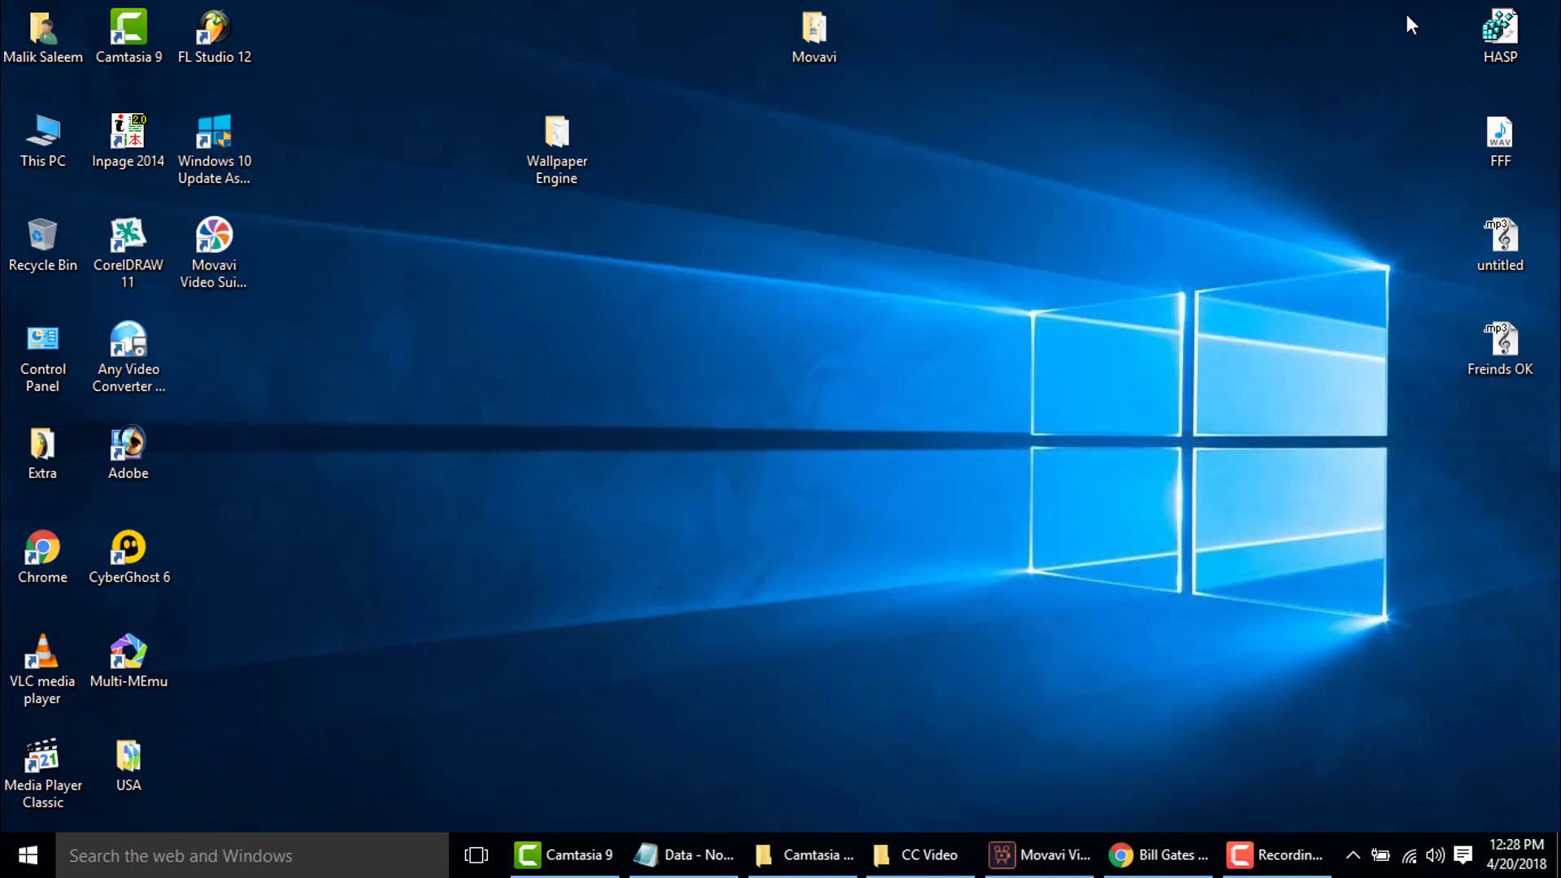
double_click(37, 49)
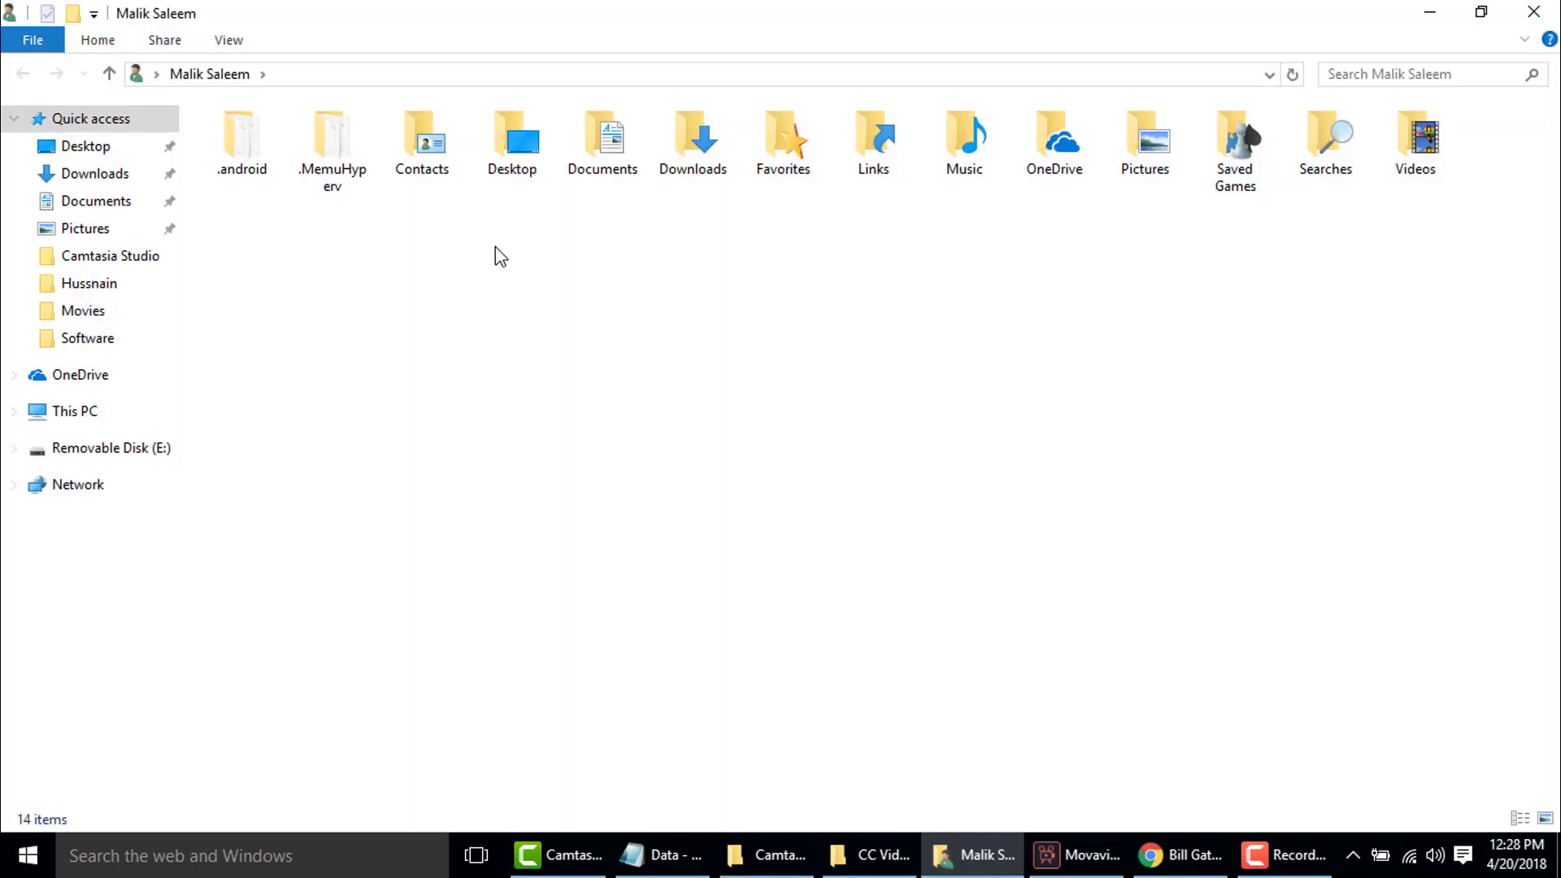
double_click(704, 167)
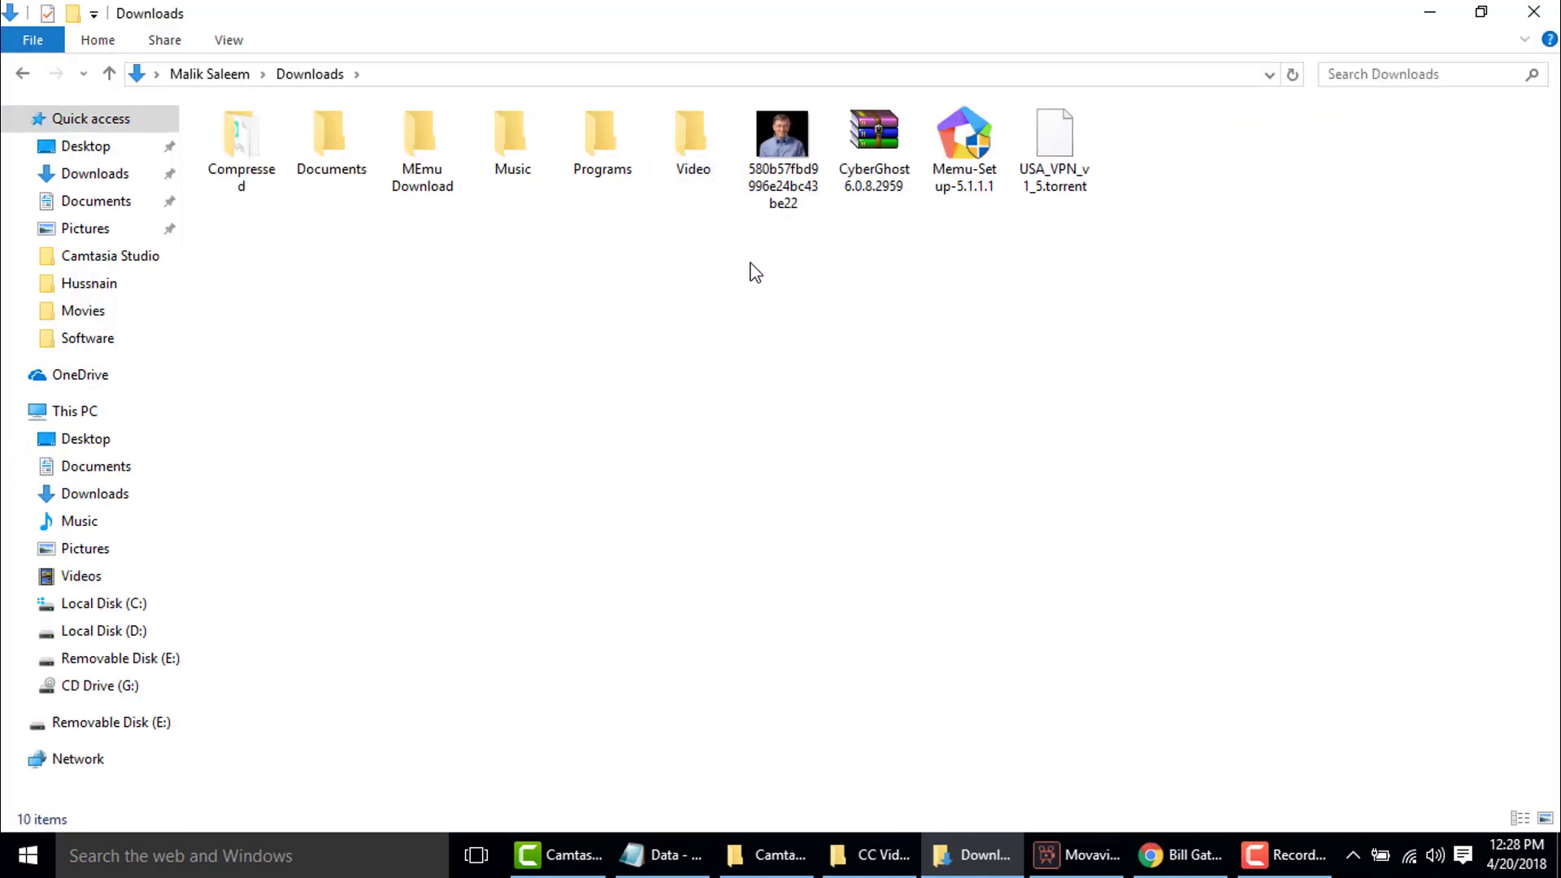
click(753, 209)
drag(779, 146, 574, 593)
Delete the Airplane clip from the timeline and select the Bill Gates picture clip.
click(239, 578)
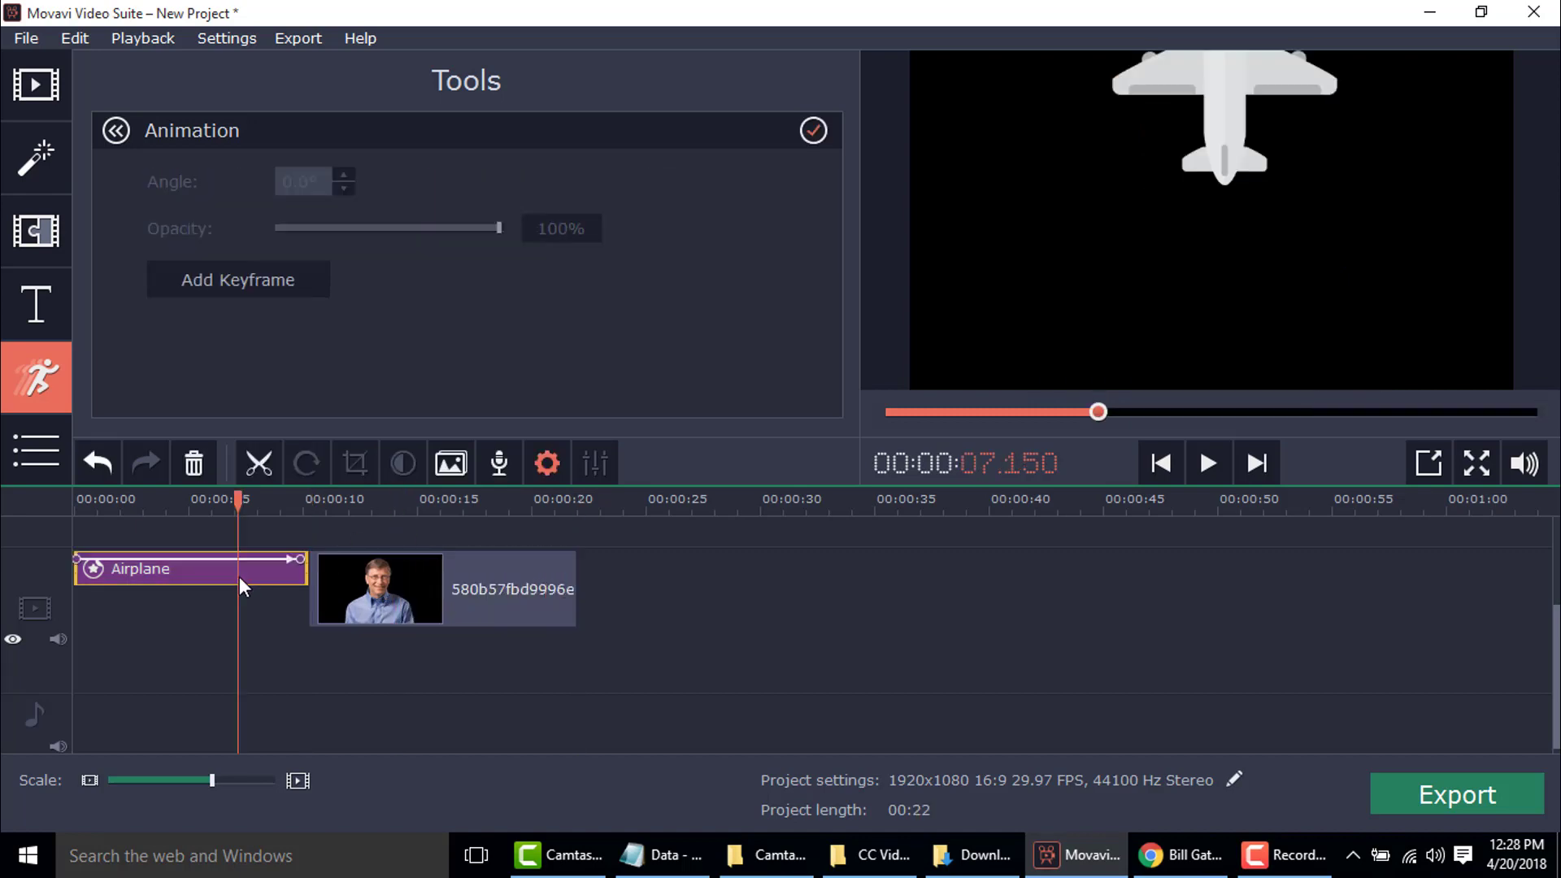
click(195, 463)
click(221, 587)
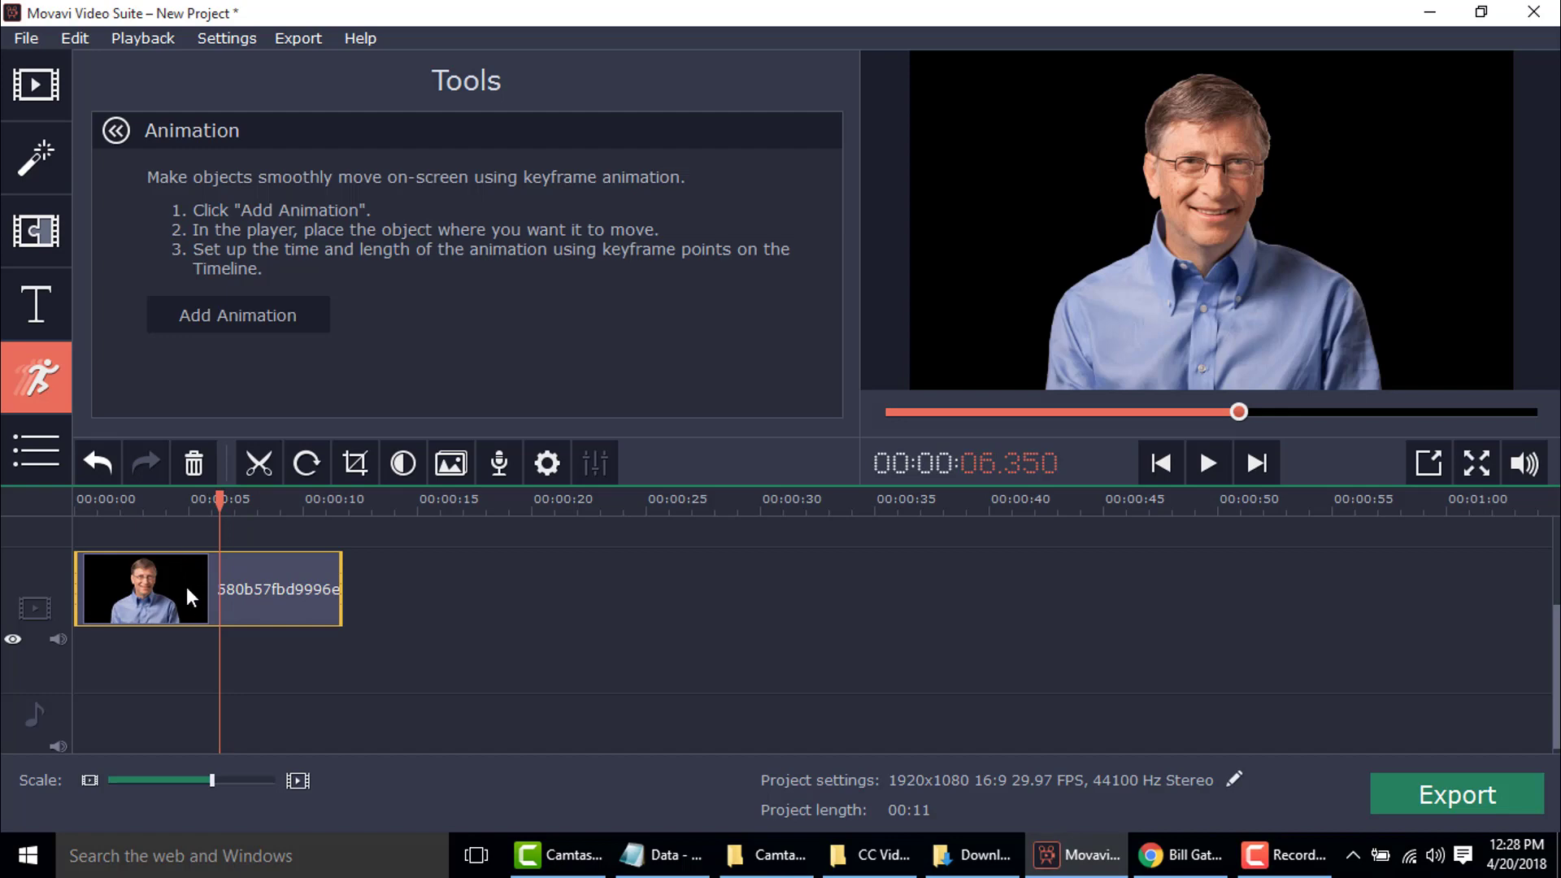
Find the Fedora hat sticker in the full sticker collection, preview it and add it to the timeline beside the Bill Gates picture.
click(36, 452)
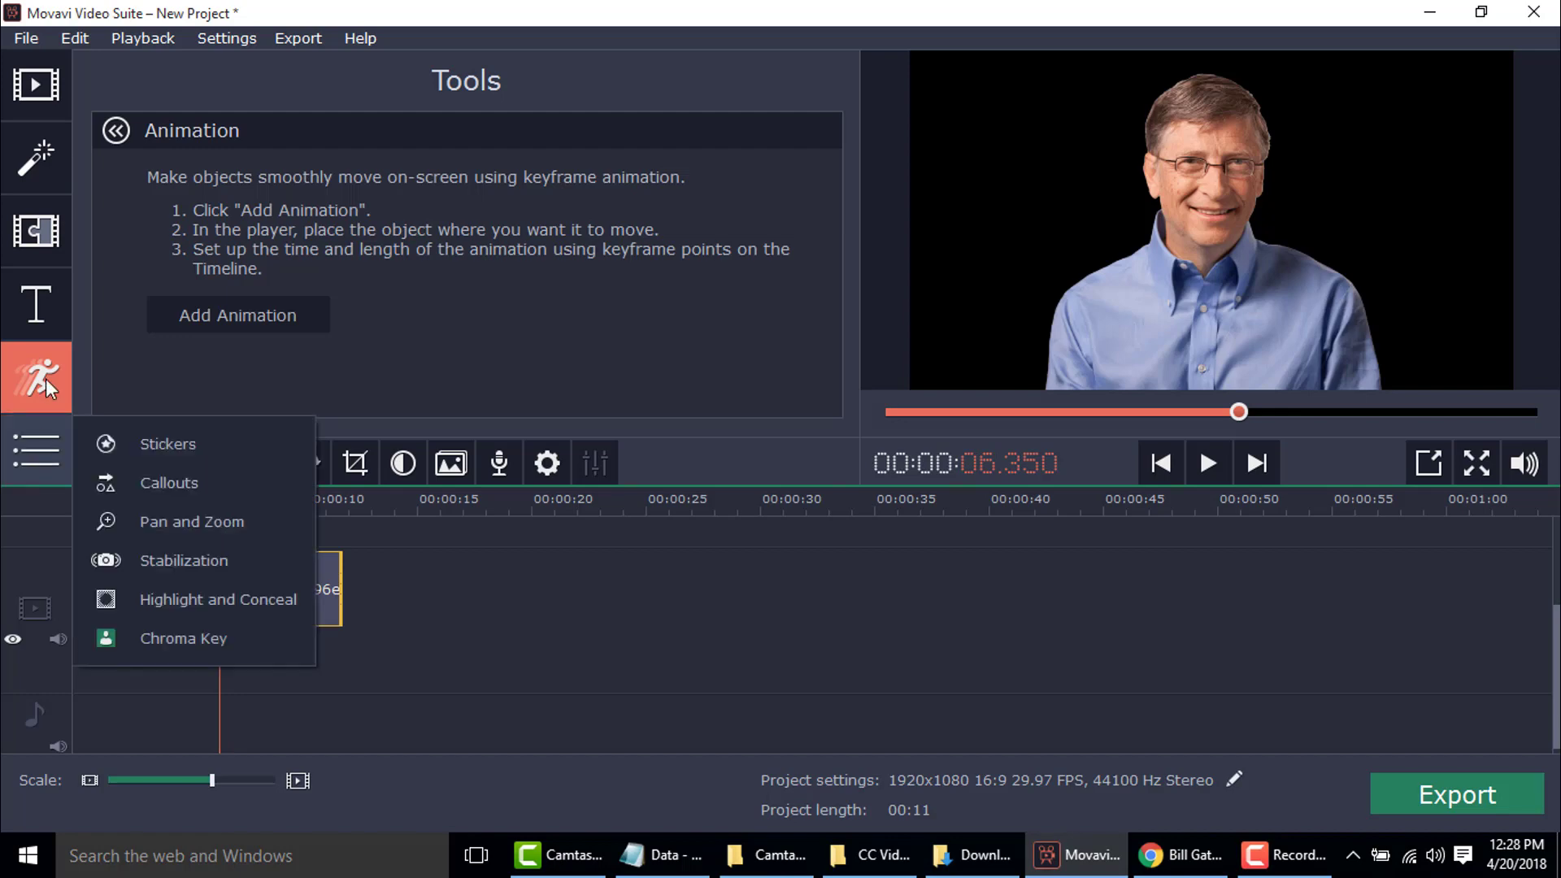
click(157, 457)
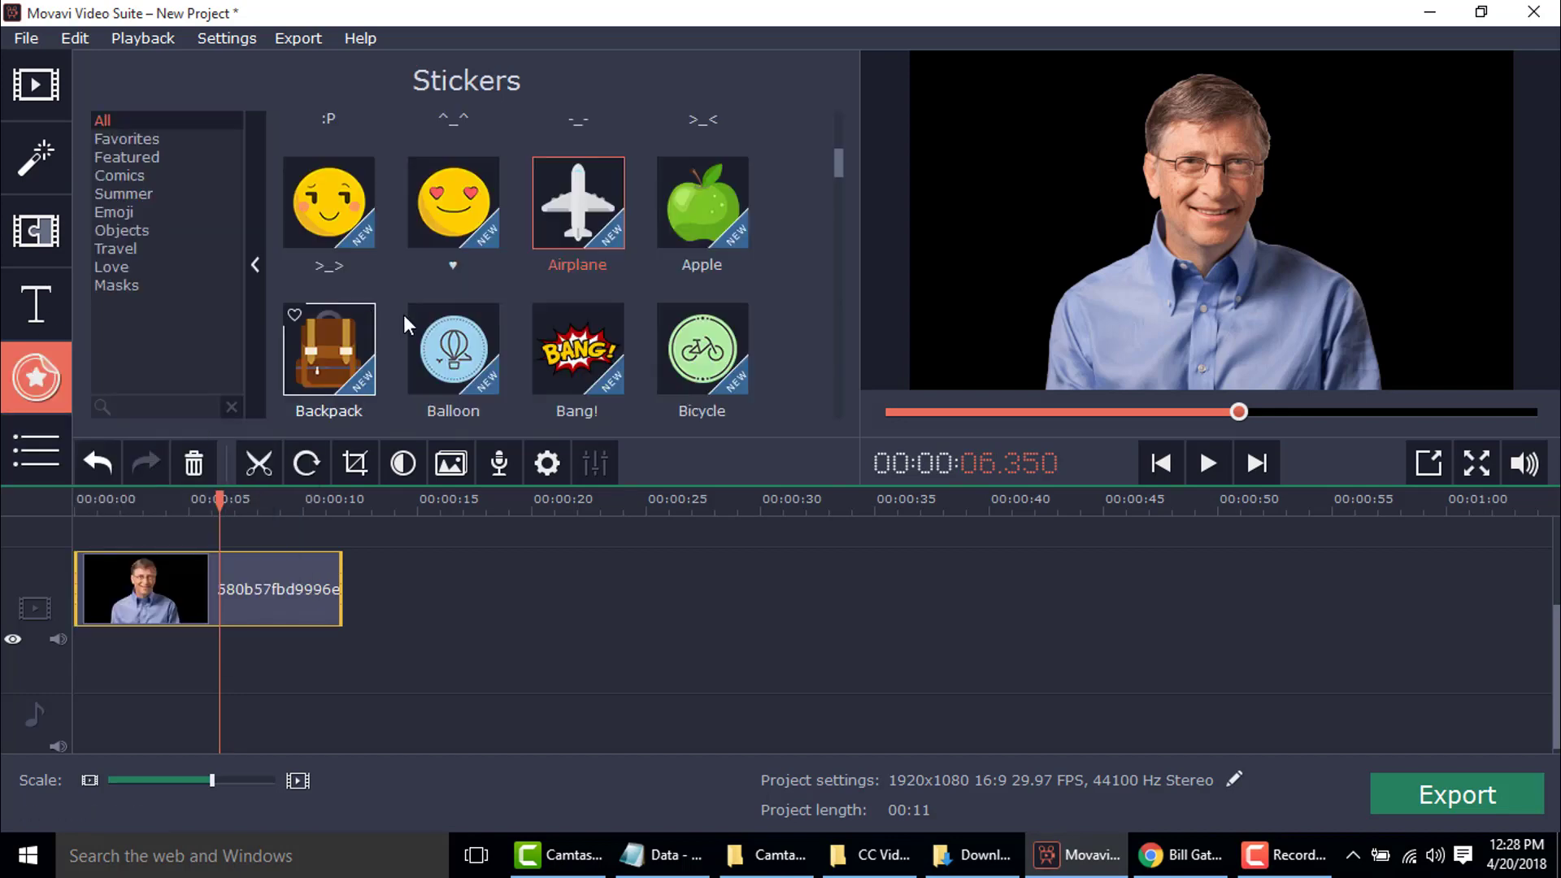
drag(839, 174, 843, 255)
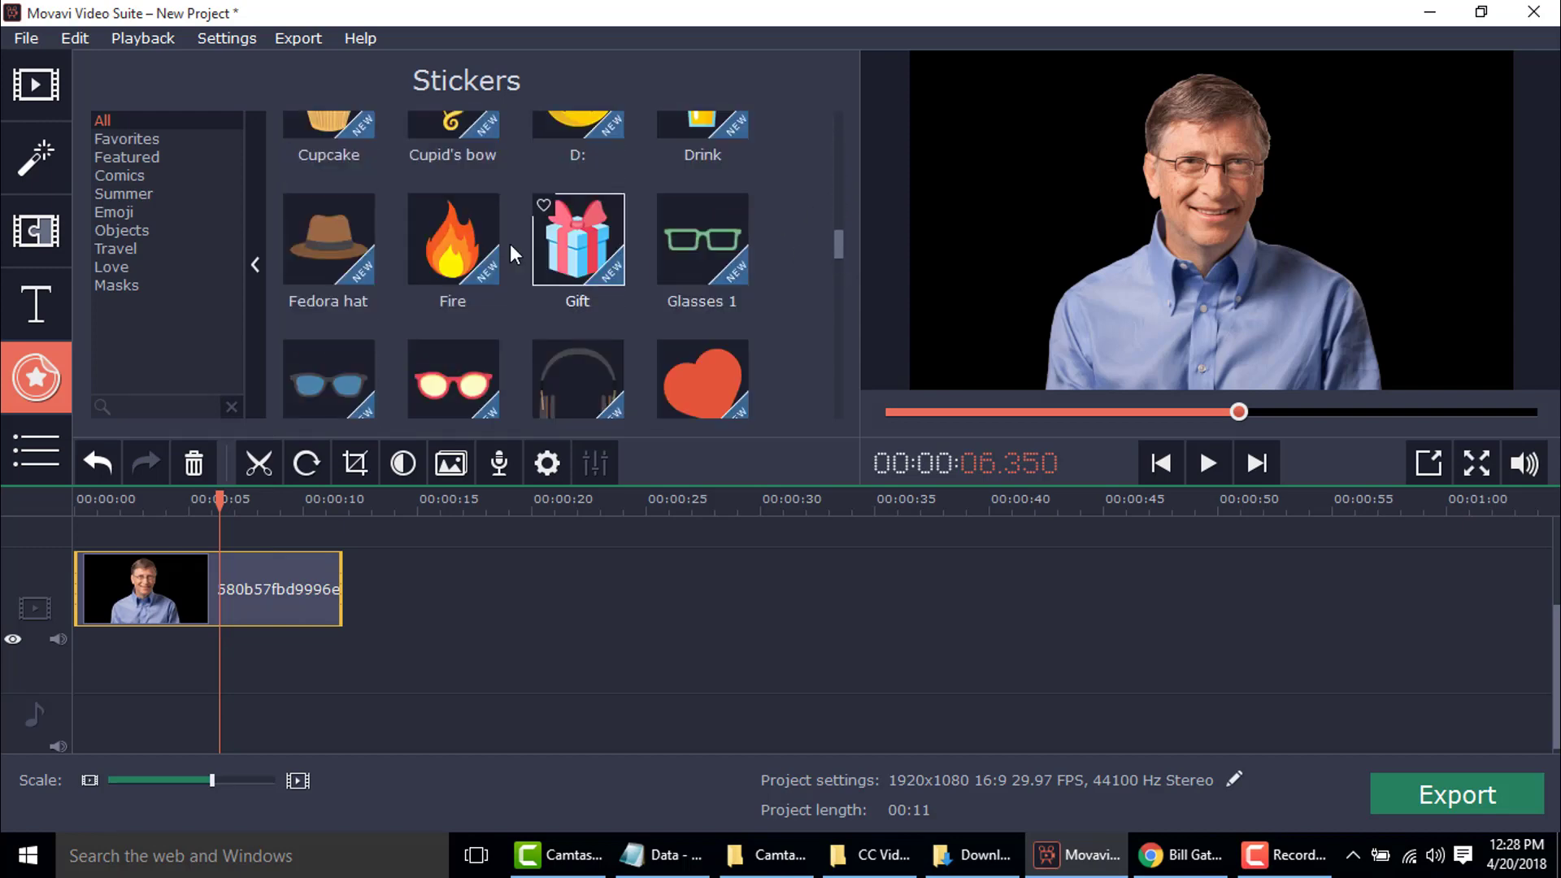
click(314, 231)
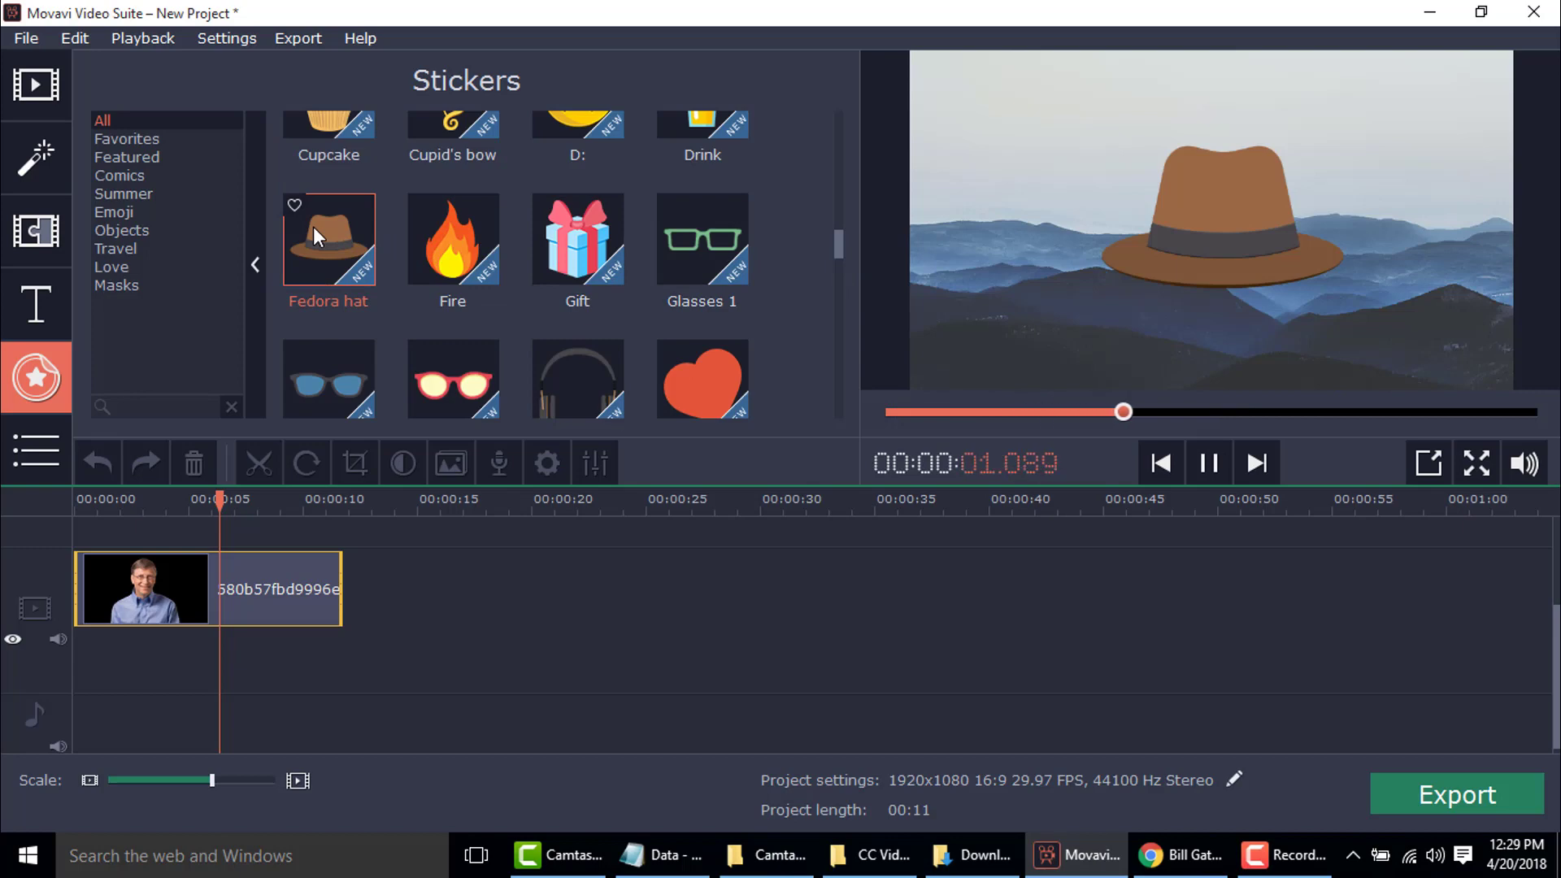
drag(314, 226, 299, 538)
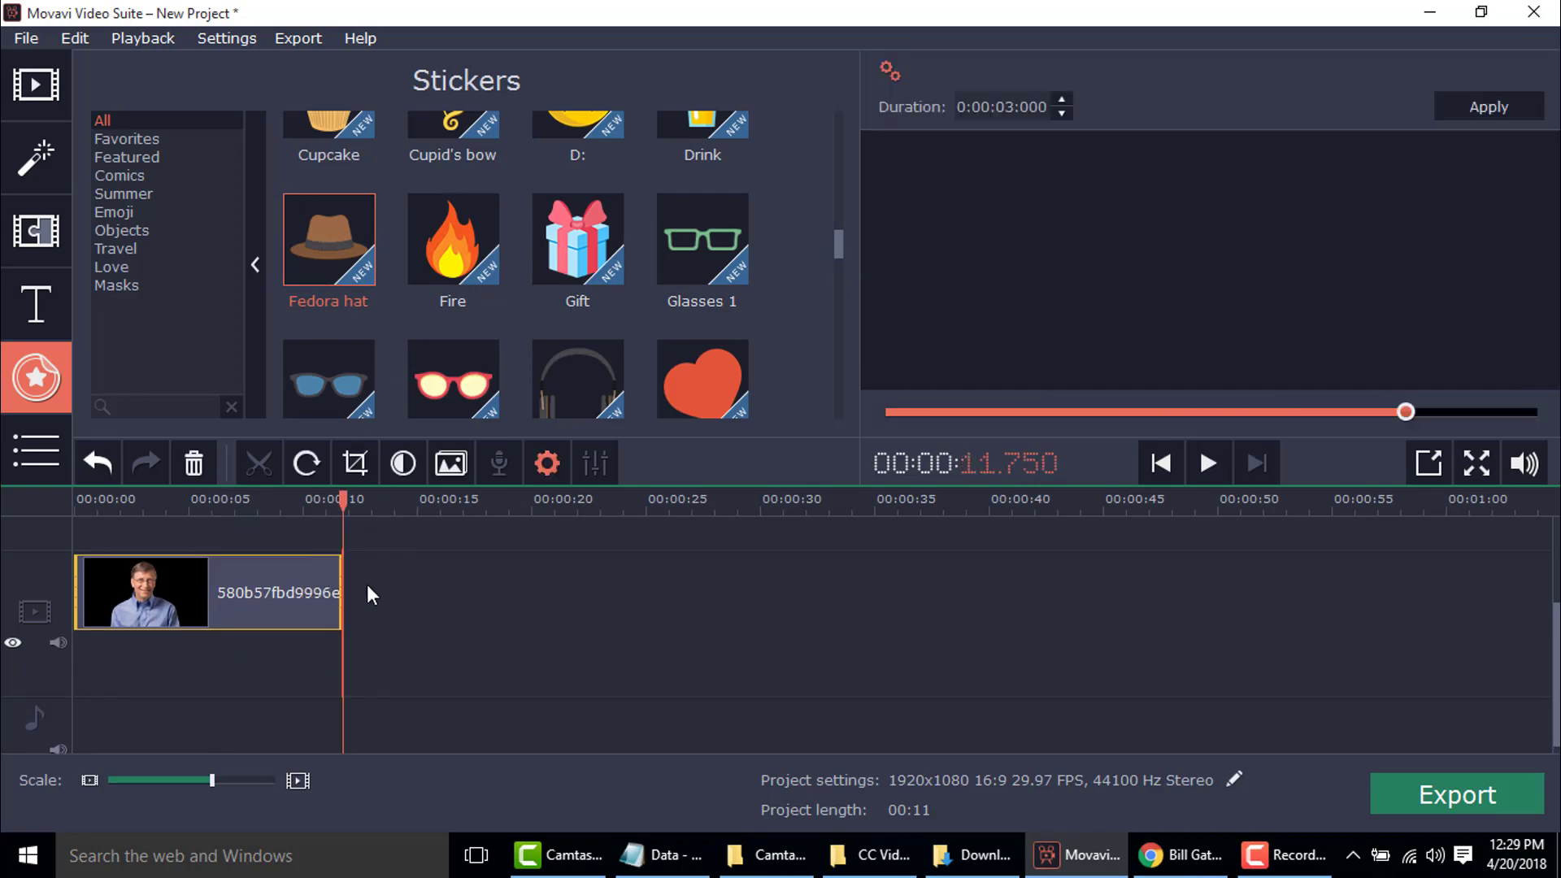
Try the Fedora hat ahead of the picture on the video track and put the picture clip back in first place.
drag(257, 588, 300, 544)
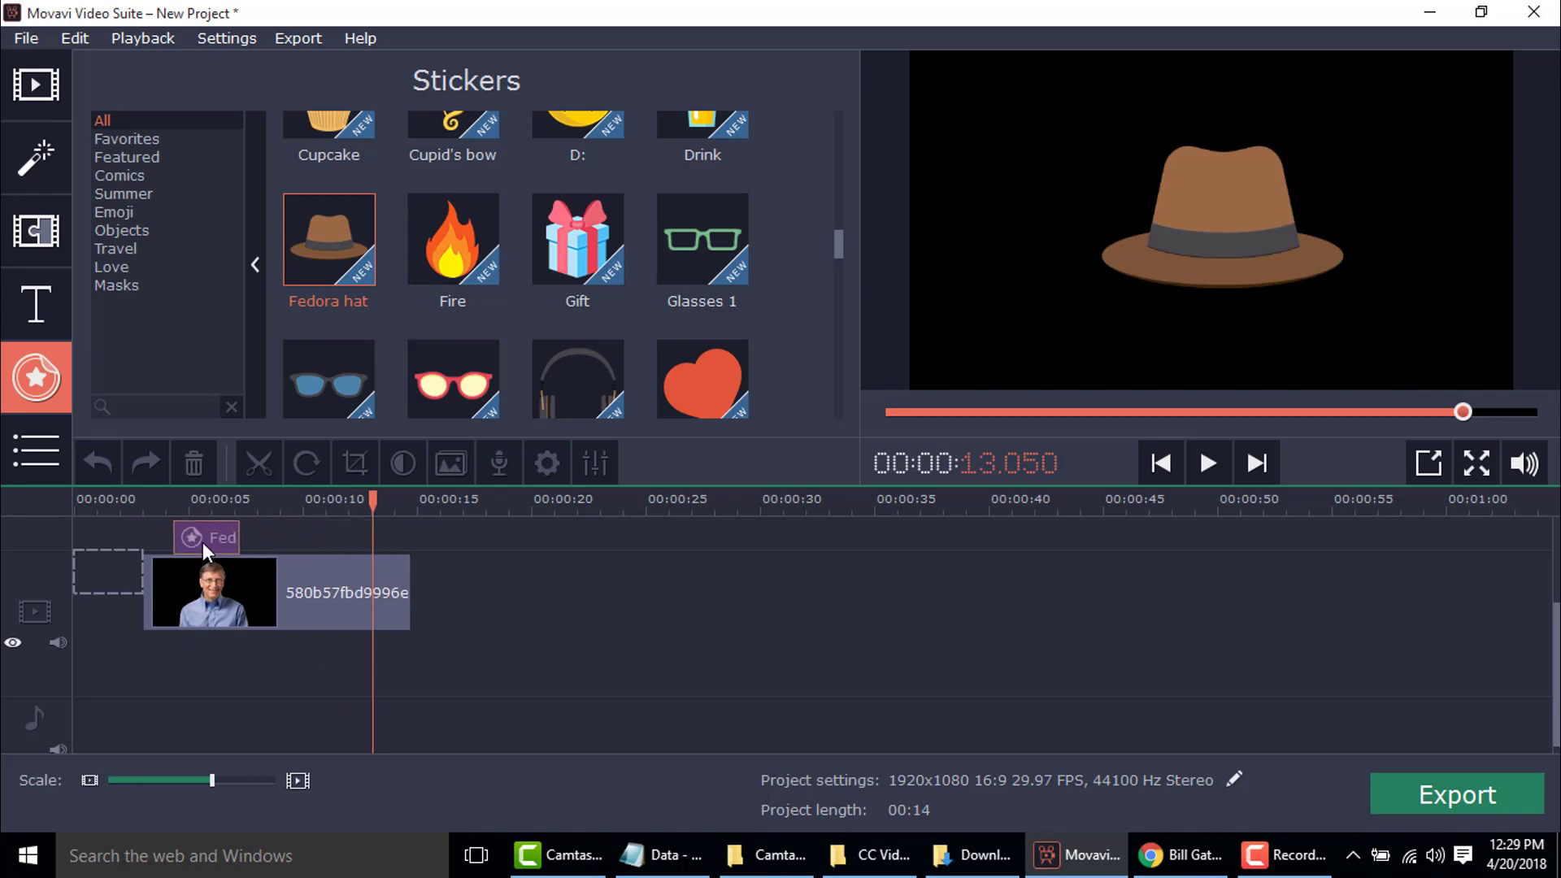
drag(211, 671, 106, 569)
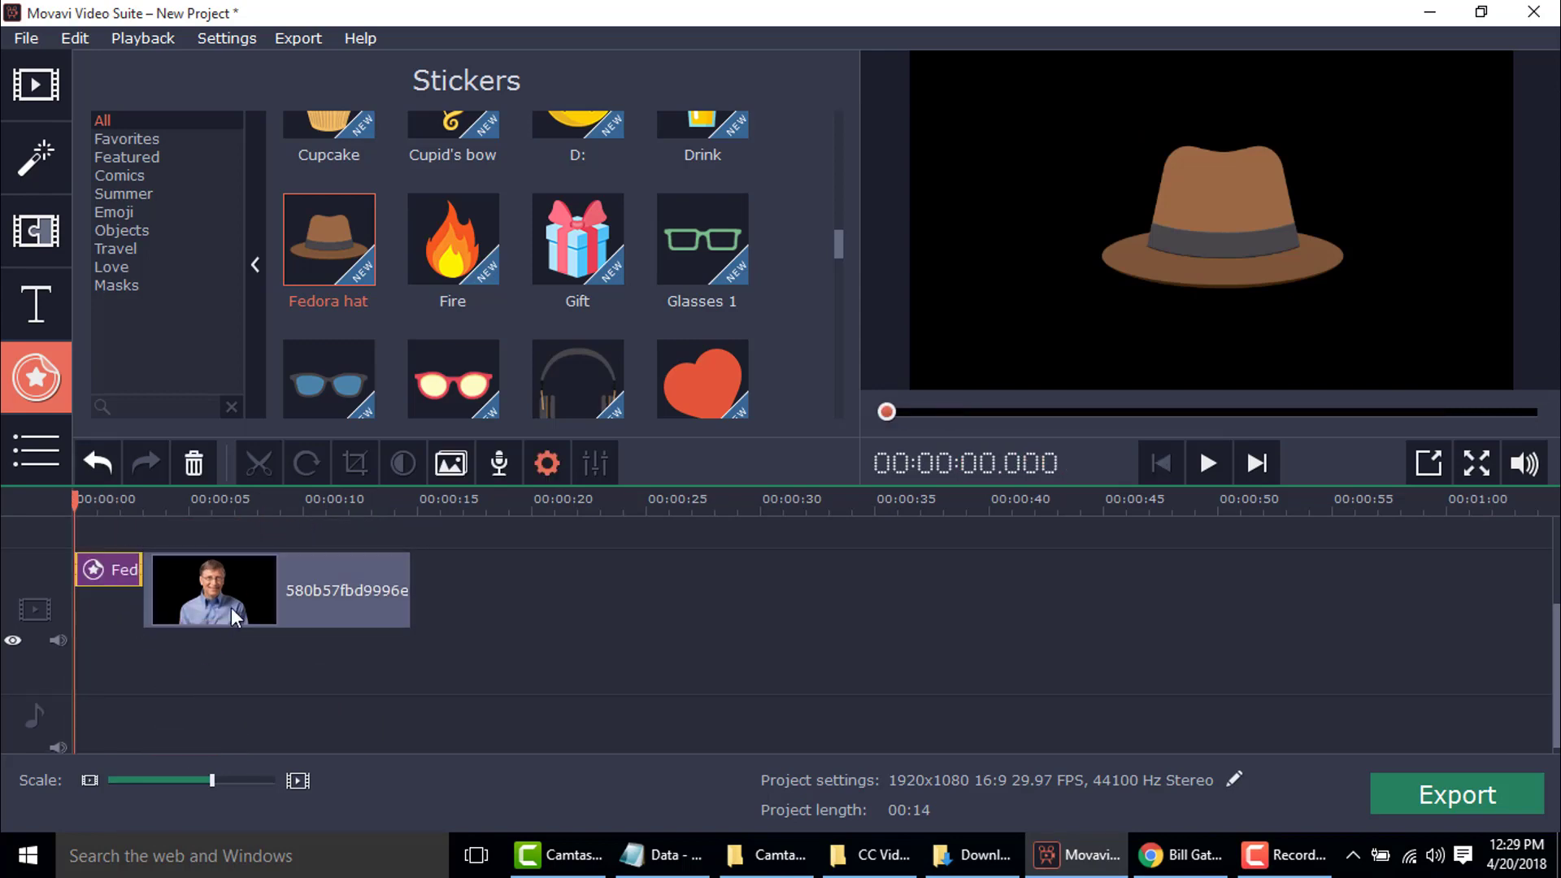
drag(230, 607, 176, 661)
drag(259, 623, 288, 675)
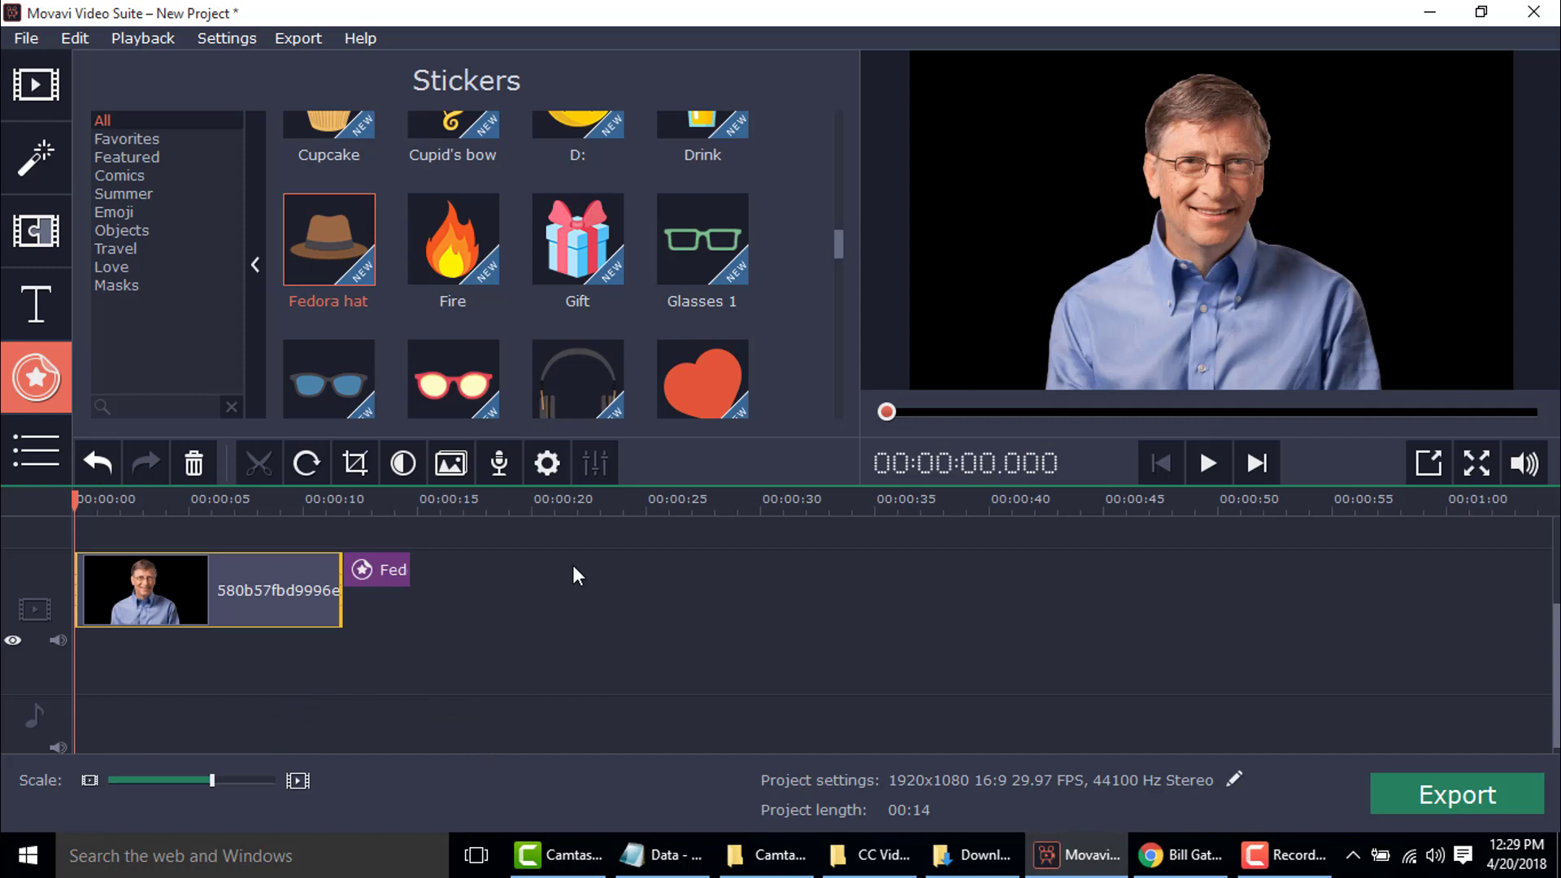
Move the Fedora hat sticker to the start of the titles track and extend it to the end of the picture clip.
drag(603, 488, 599, 398)
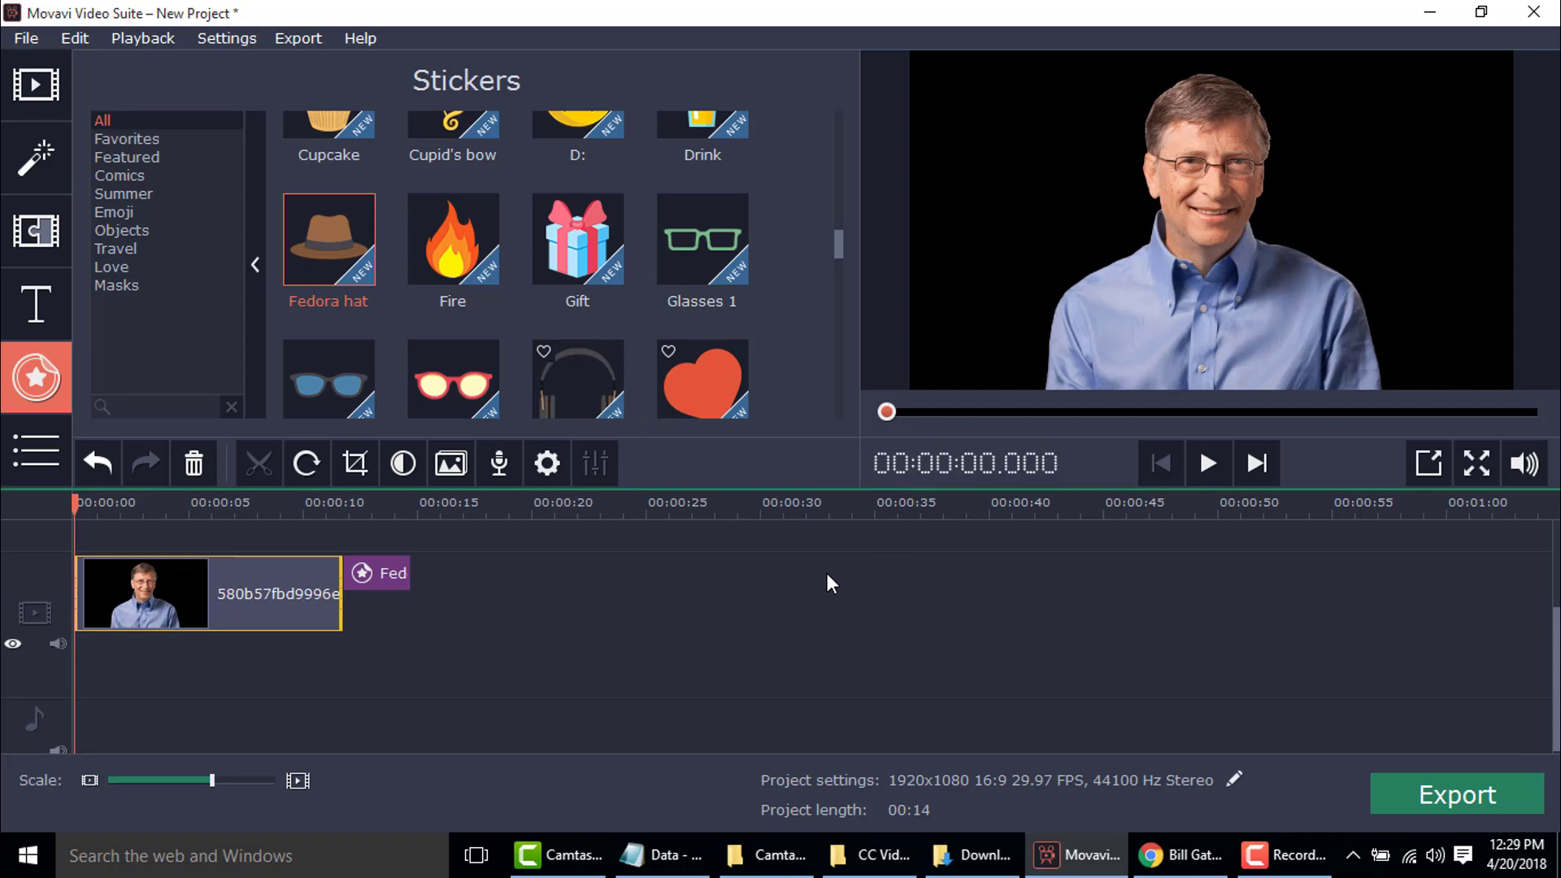
drag(1557, 642, 1557, 606)
drag(388, 687, 133, 611)
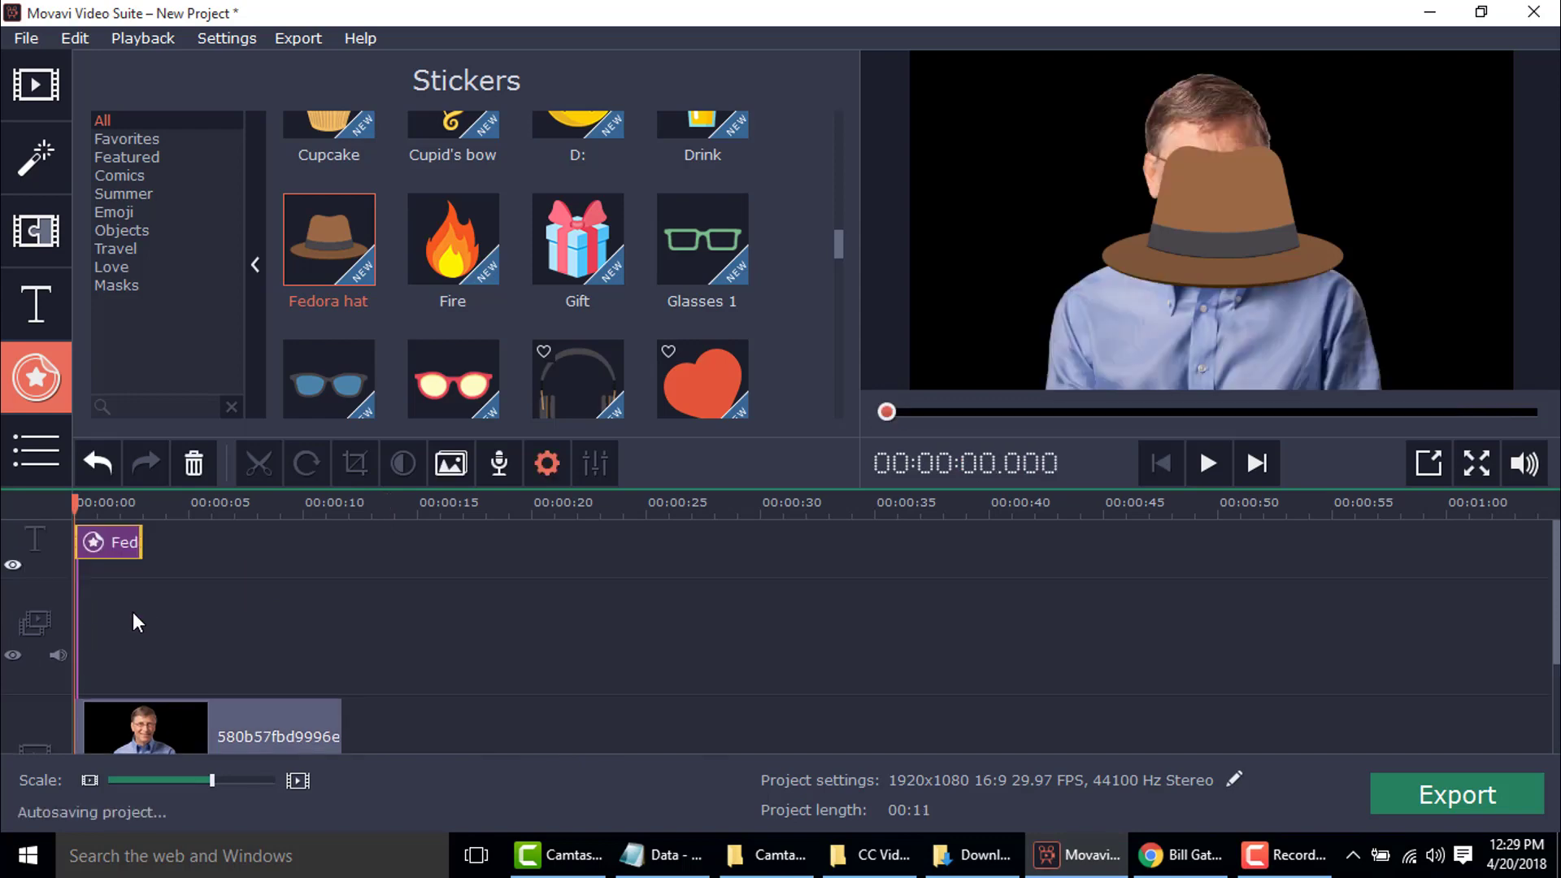
click(99, 517)
click(112, 545)
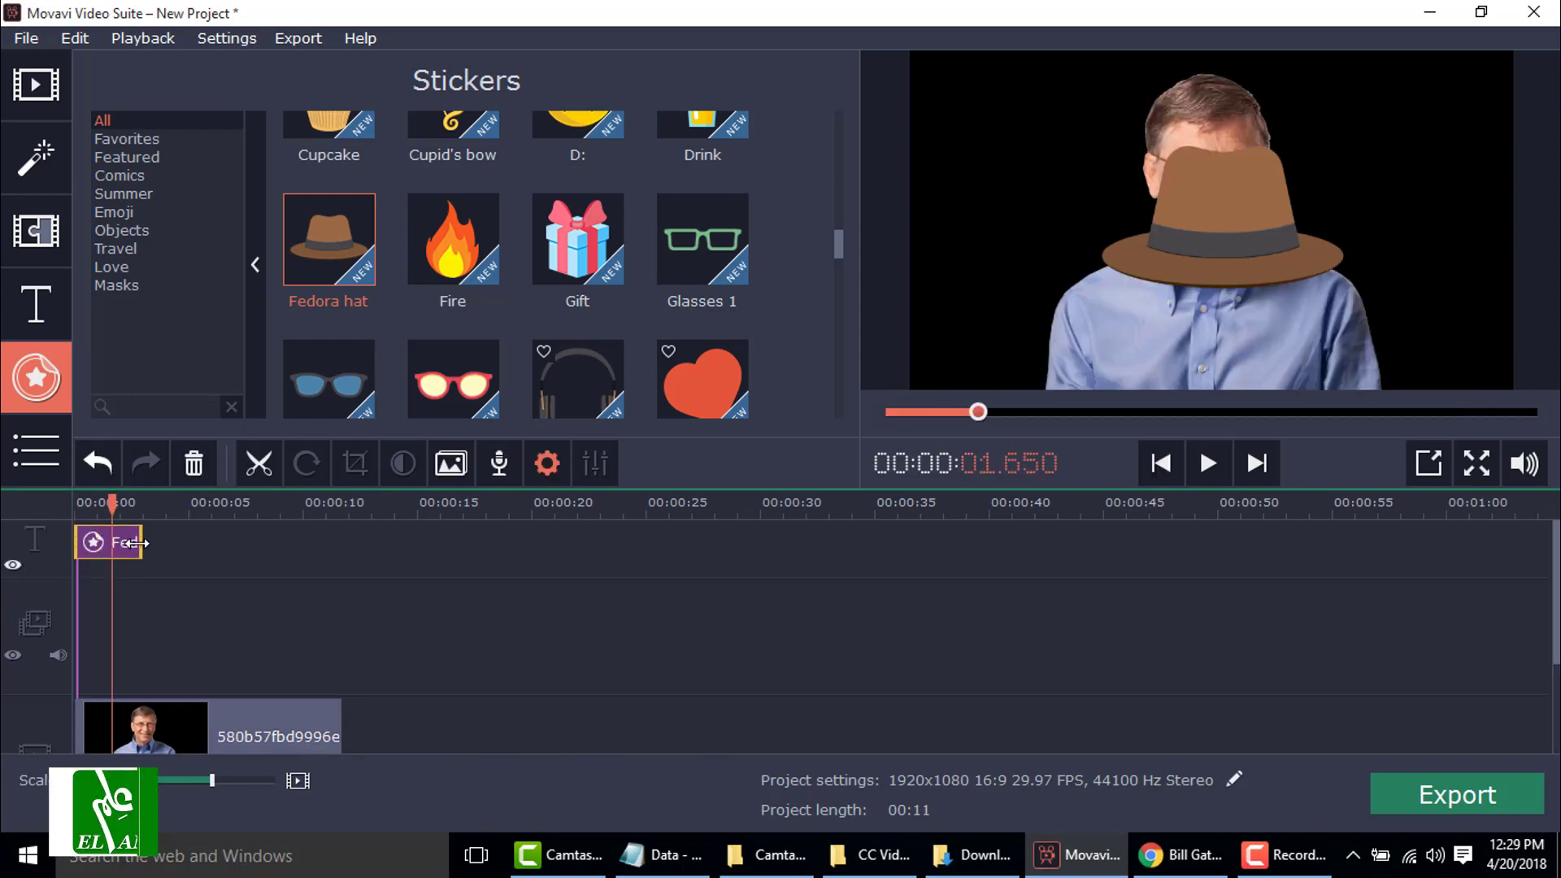
drag(134, 544, 340, 541)
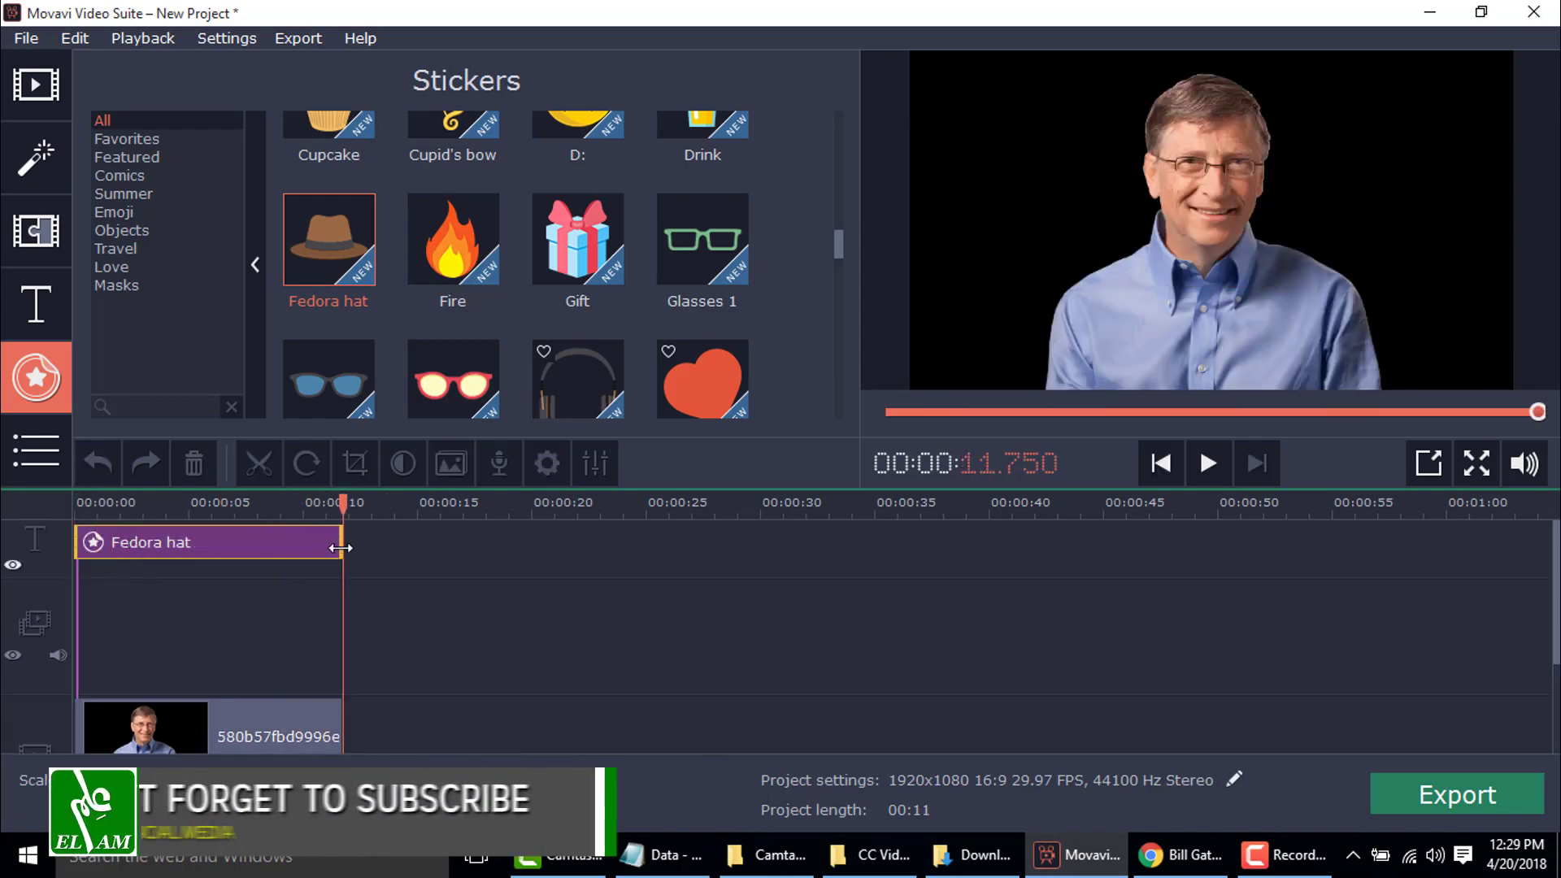
Open the properties of the Bill Gates picture clip and look through its video settings and effects.
click(106, 506)
drag(106, 506, 112, 506)
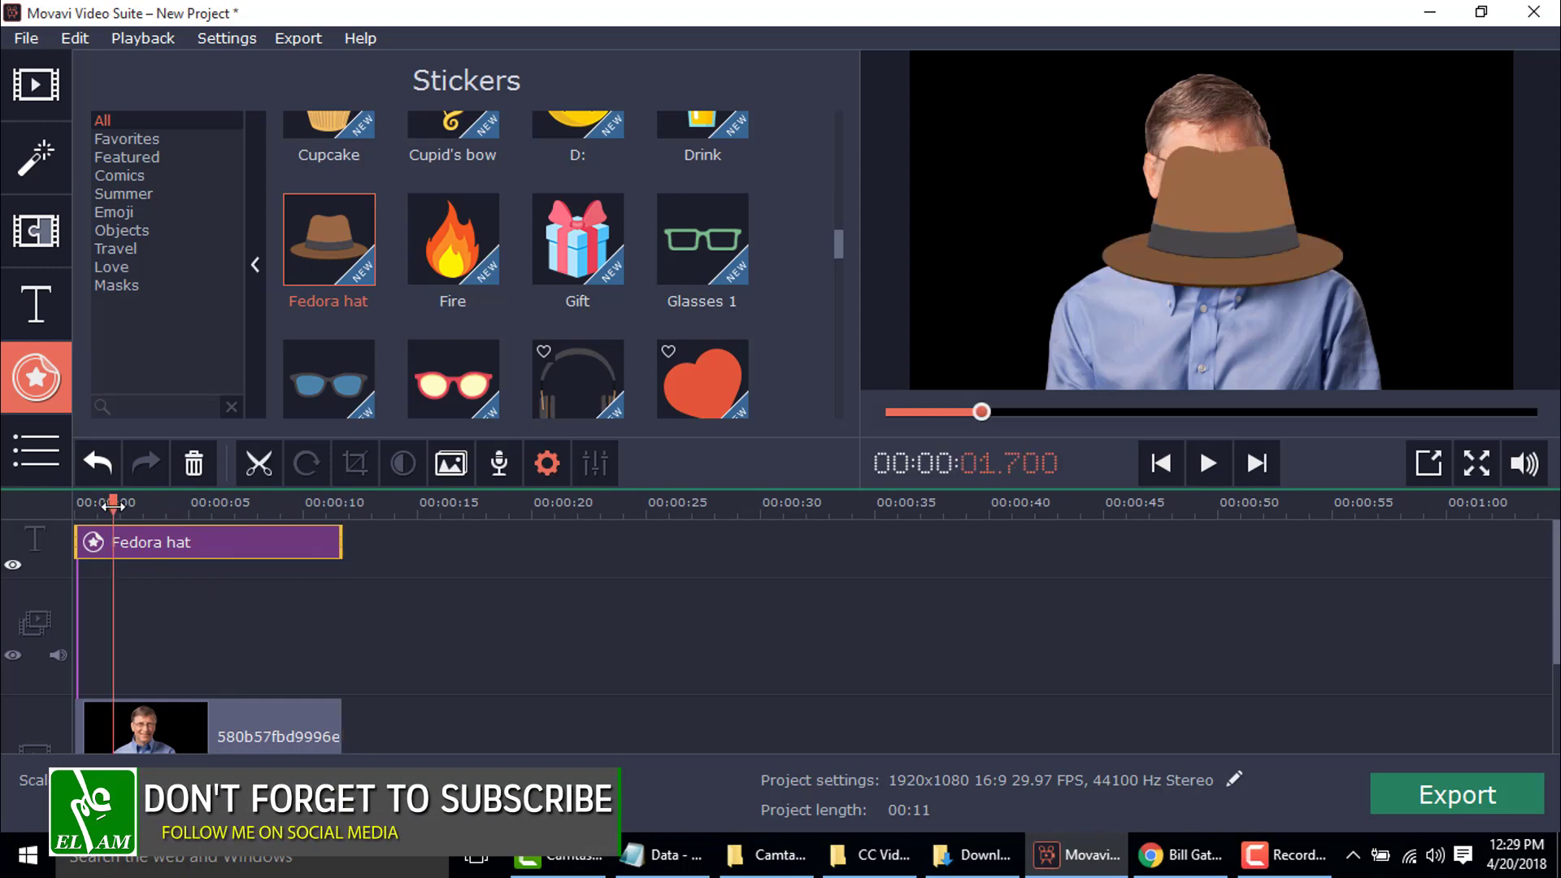
click(45, 456)
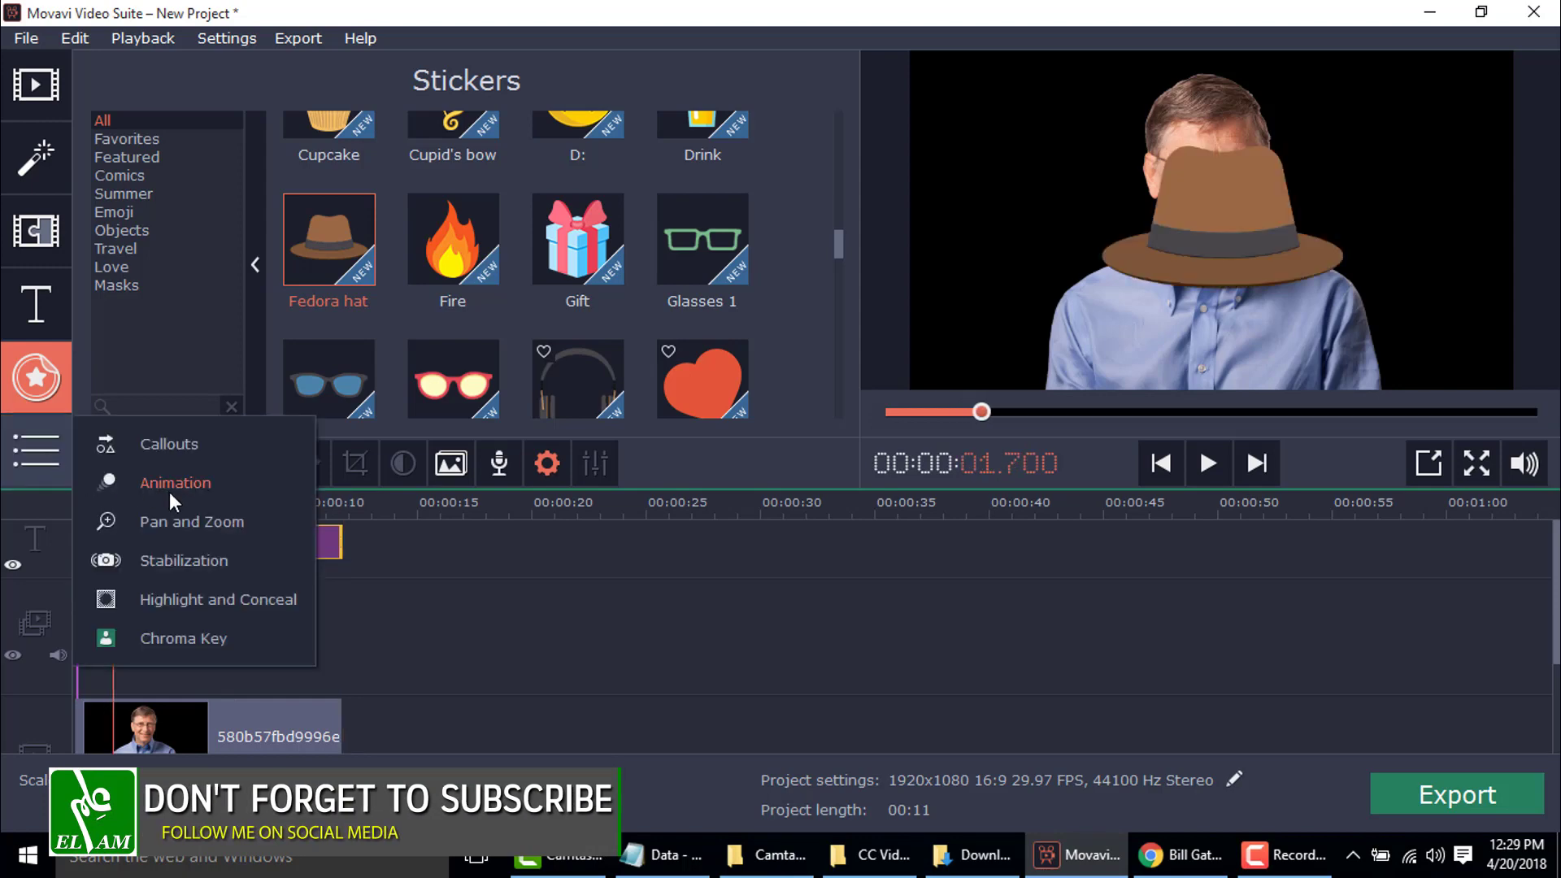
click(208, 728)
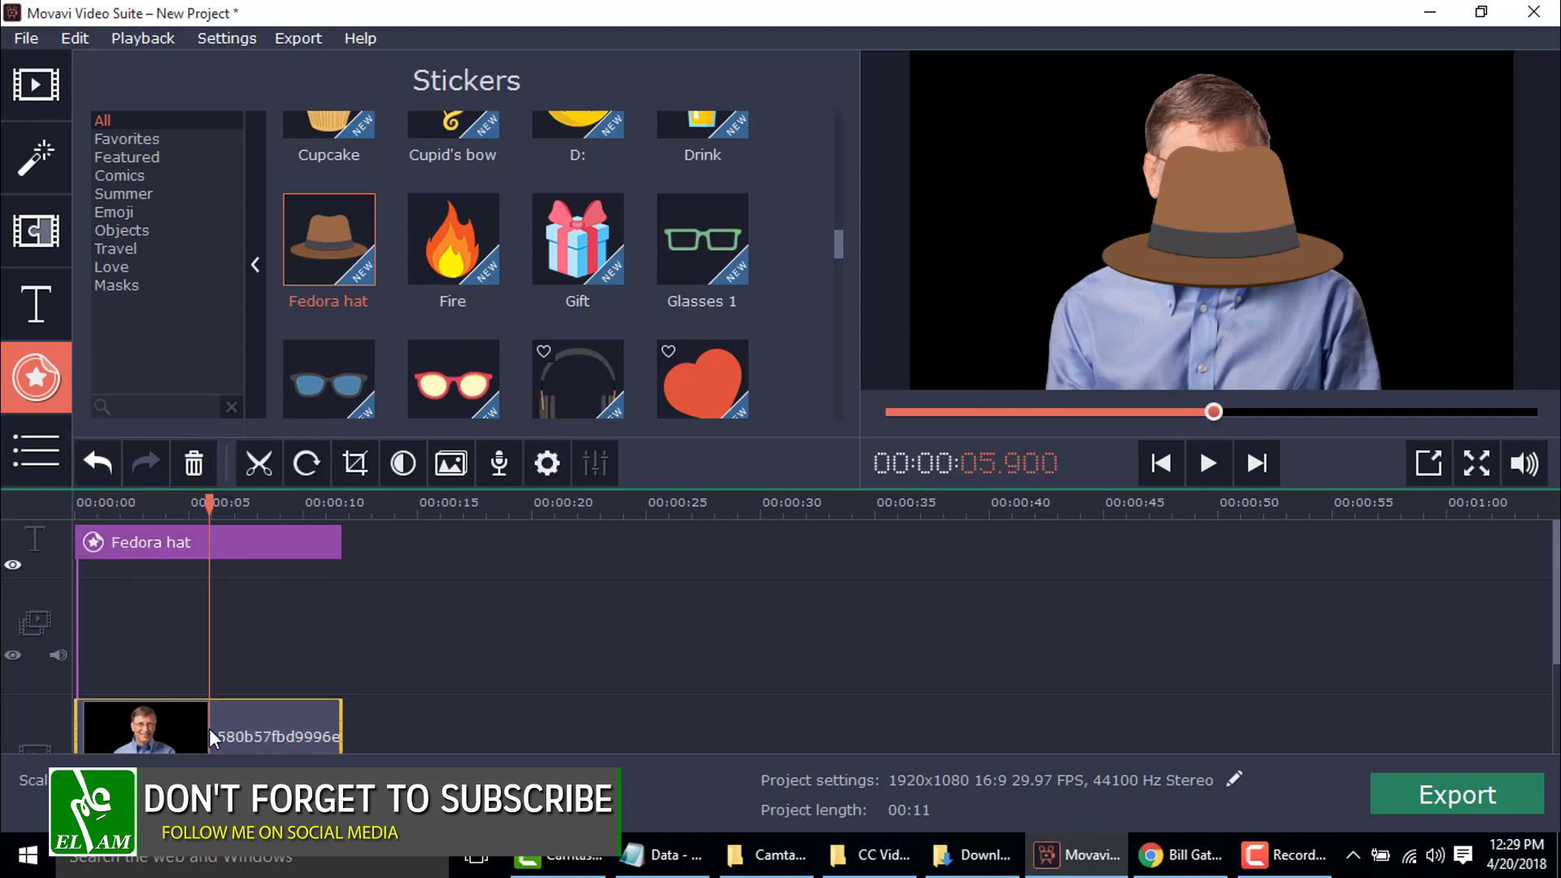
double_click(218, 734)
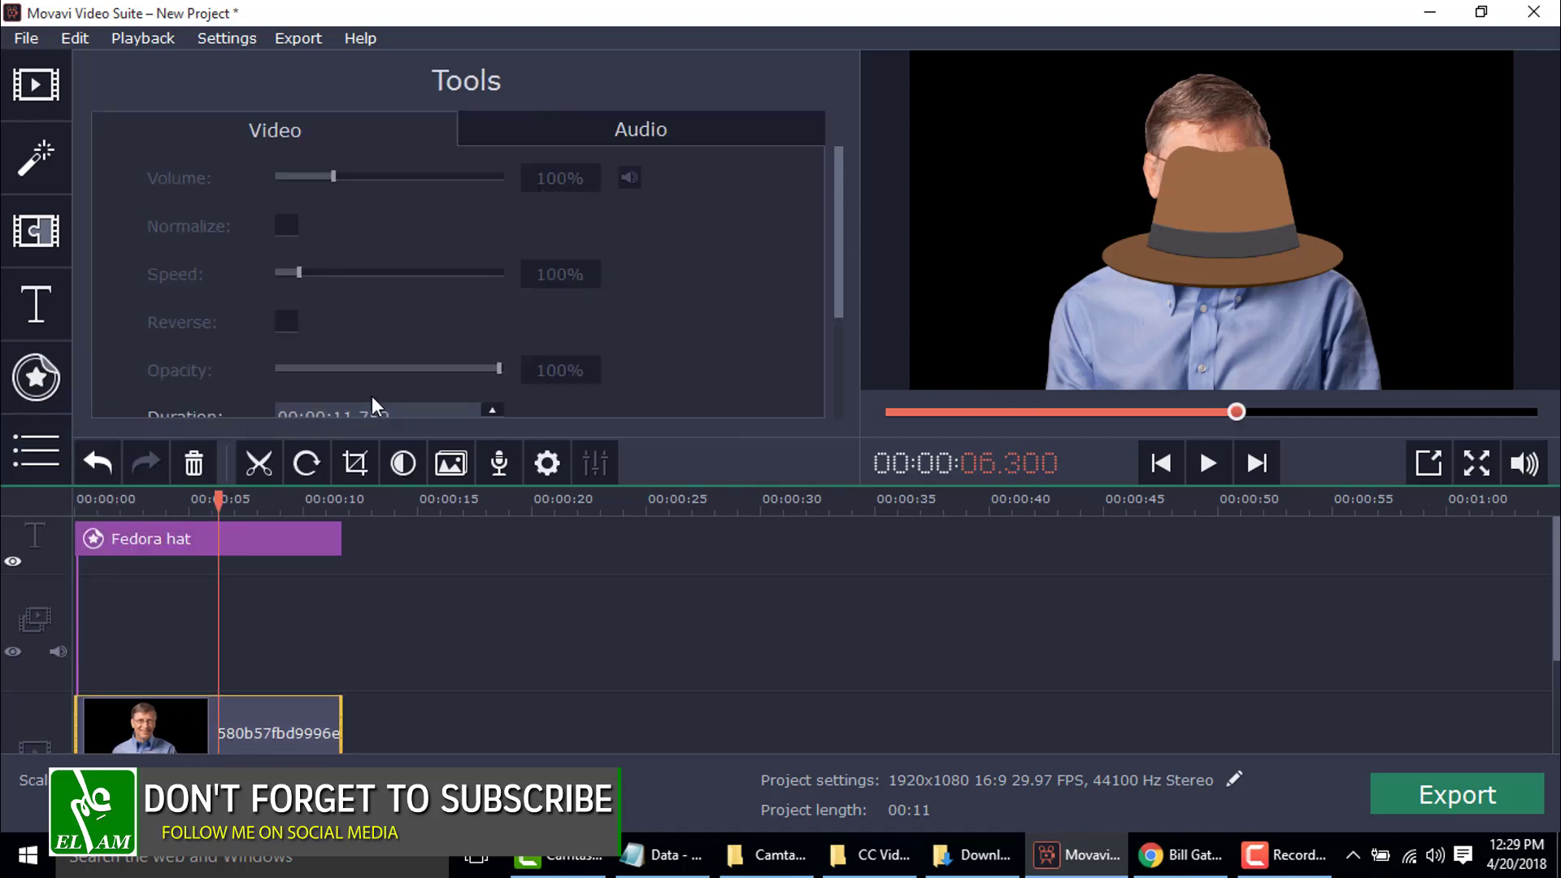
scroll(369, 314, down, 5)
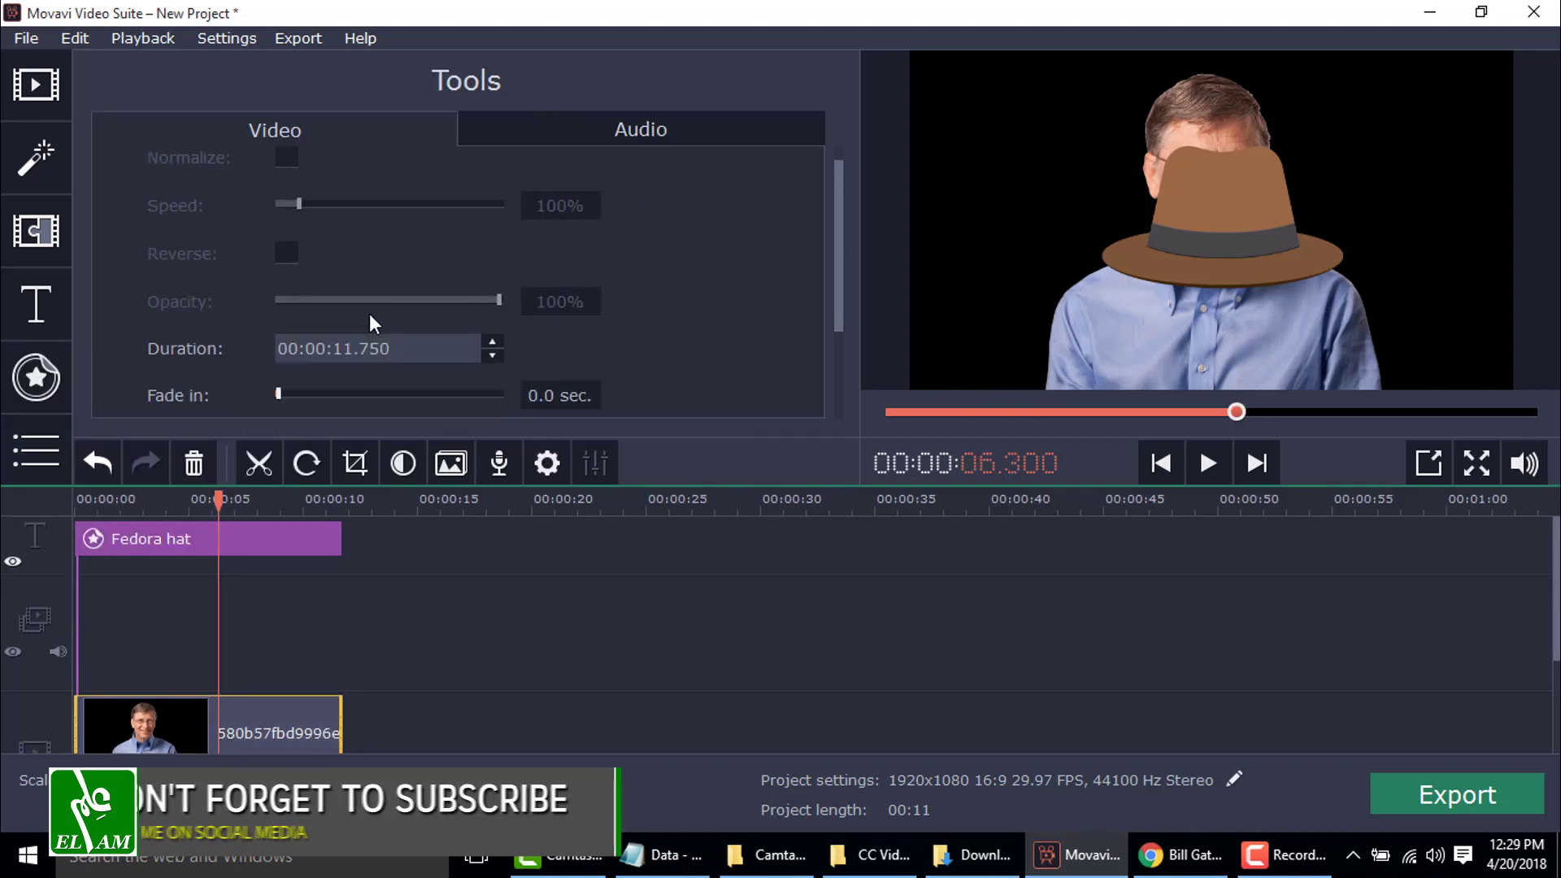
scroll(369, 314, down, 2)
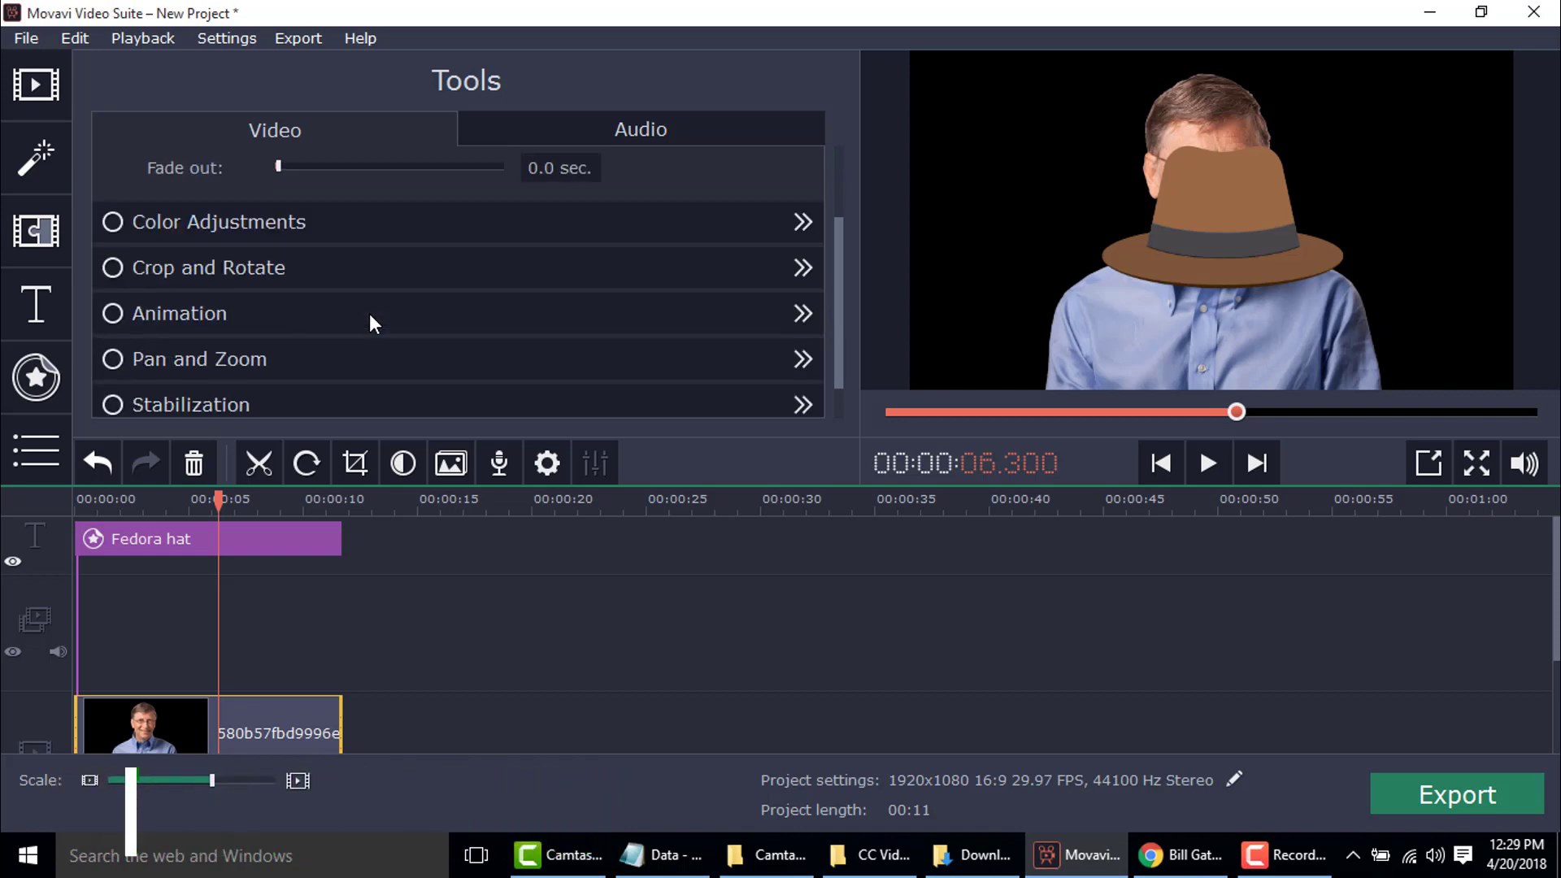
scroll(369, 314, down, 2)
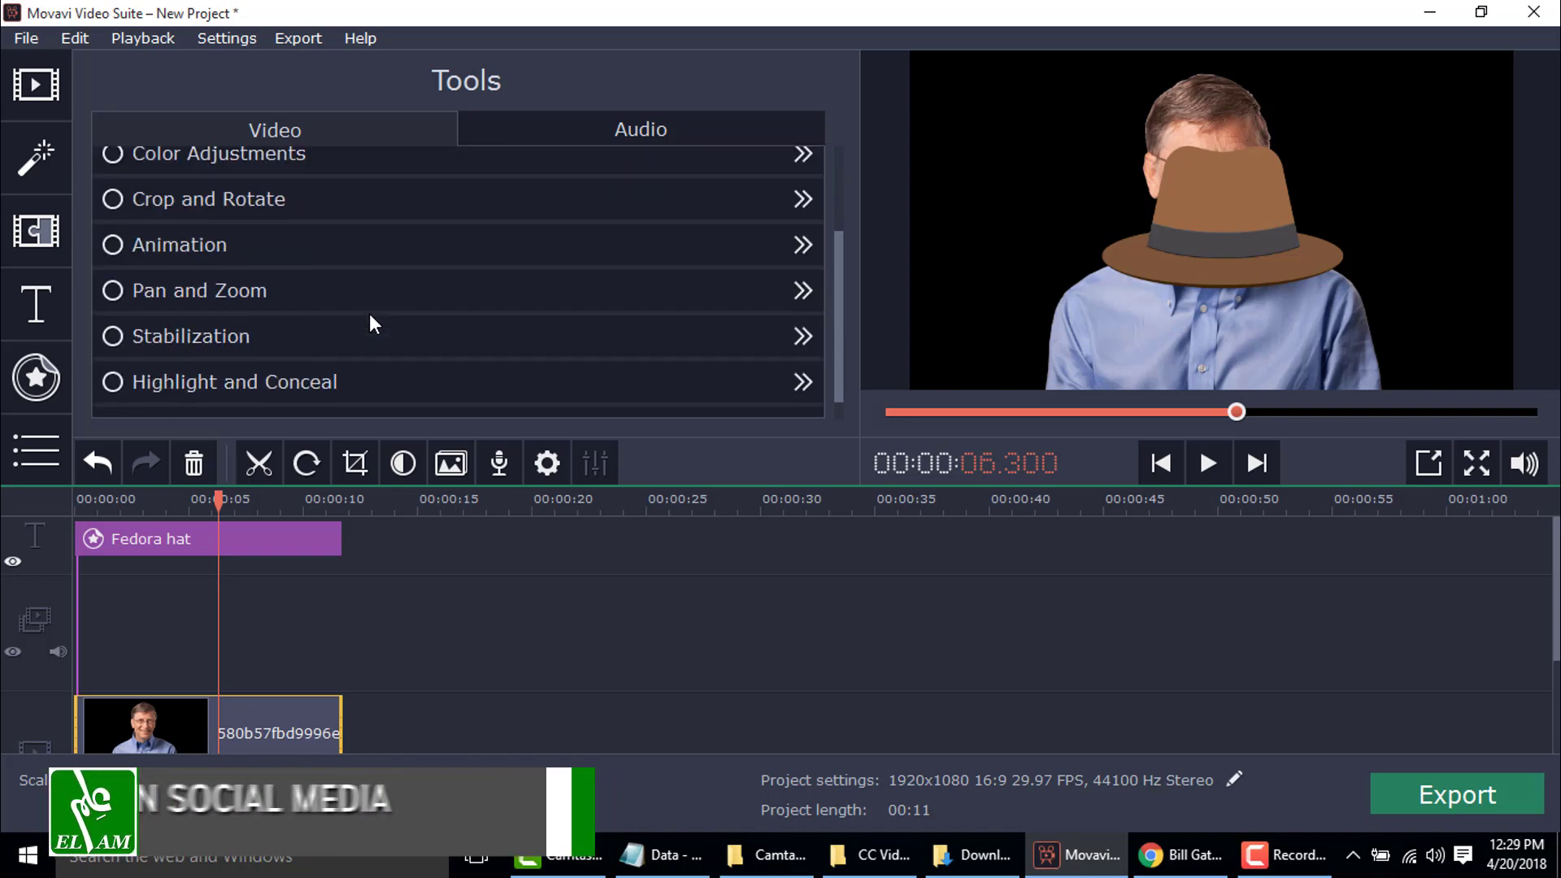
scroll(369, 323, up, 1)
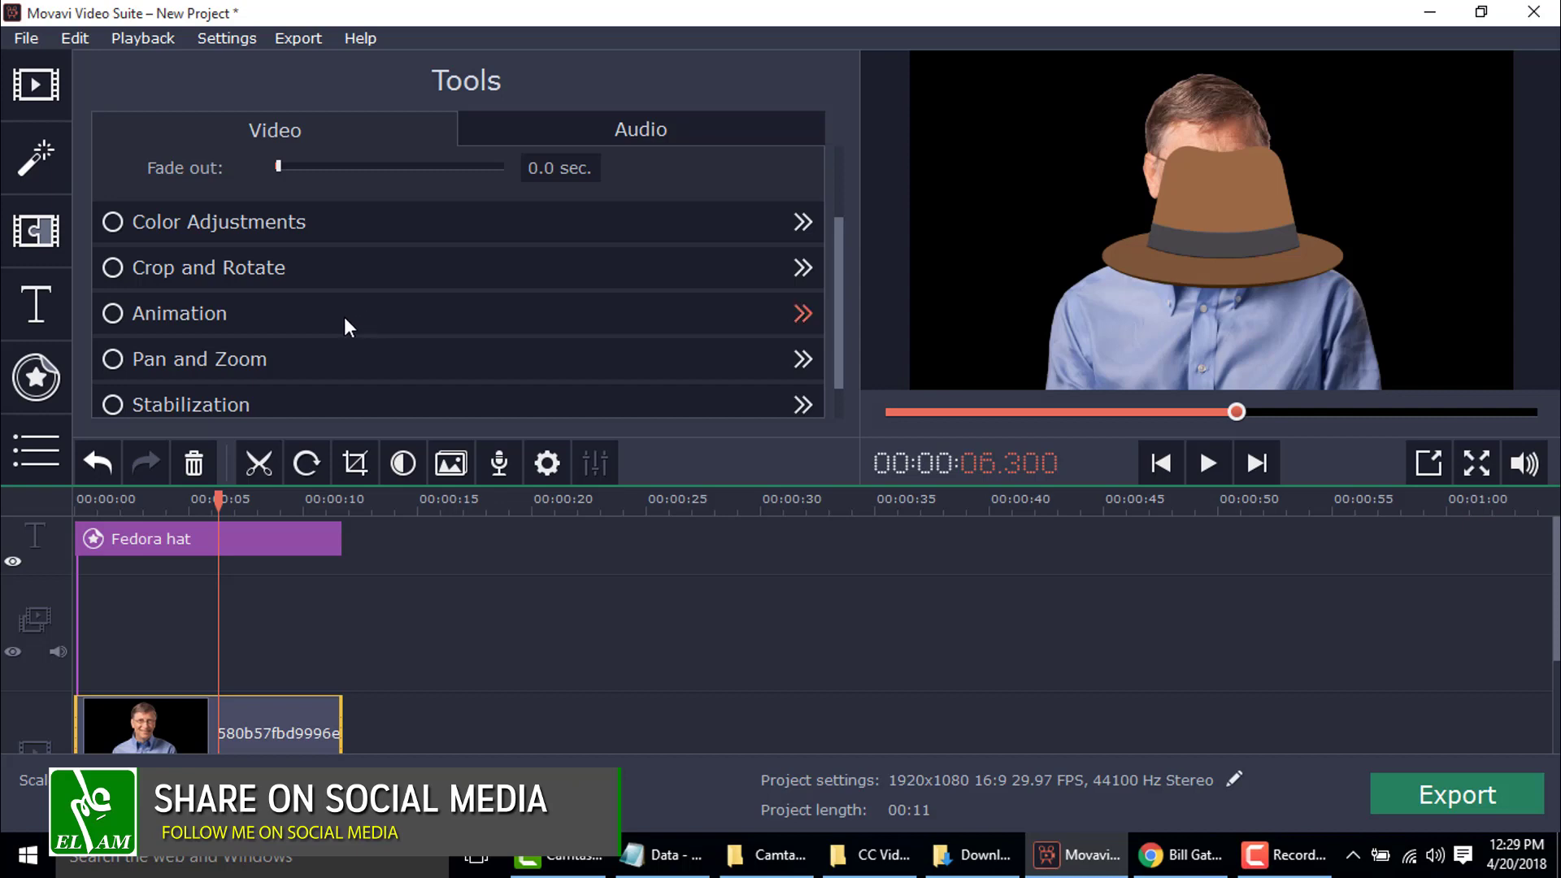
scroll(344, 317, up, 3)
scroll(344, 319, down, 5)
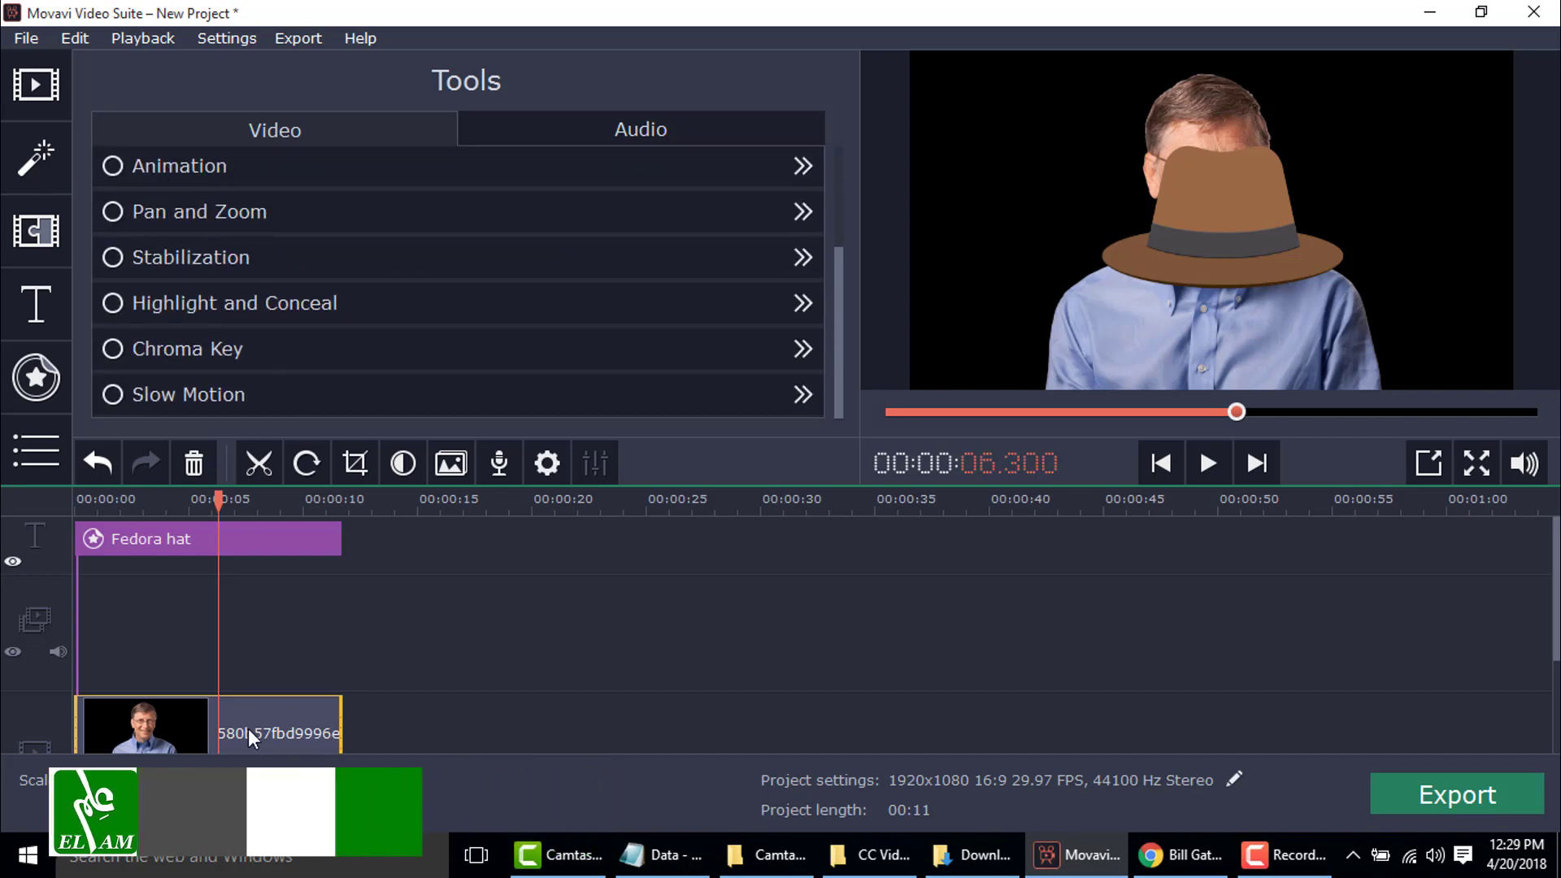
Try a Zoom out effect on the picture clip with its frame raised to the image's upper edge, and undo it.
click(247, 215)
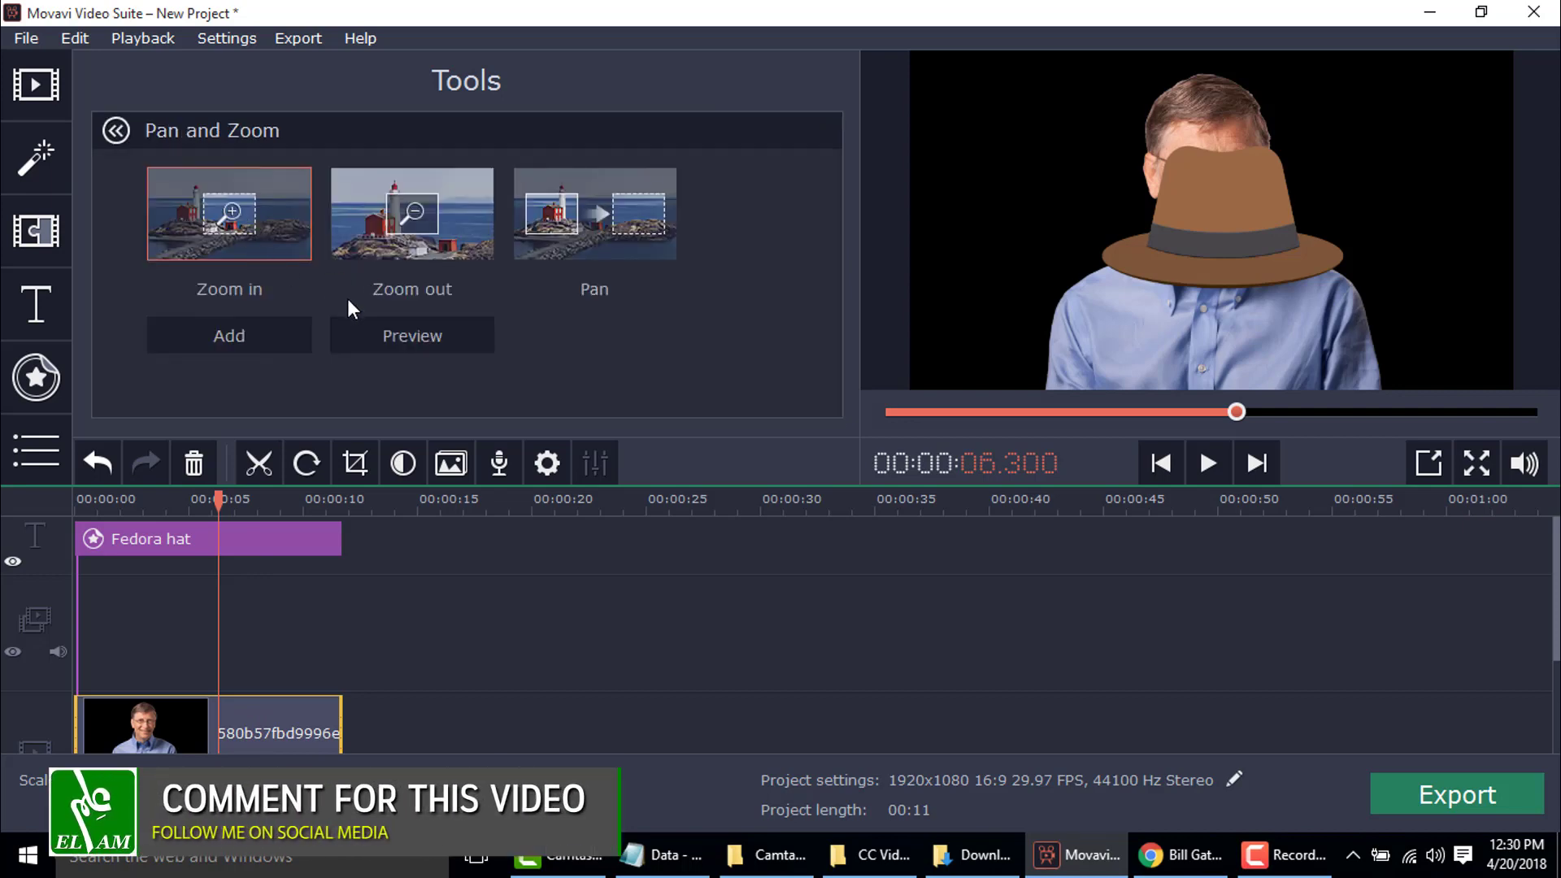
click(395, 224)
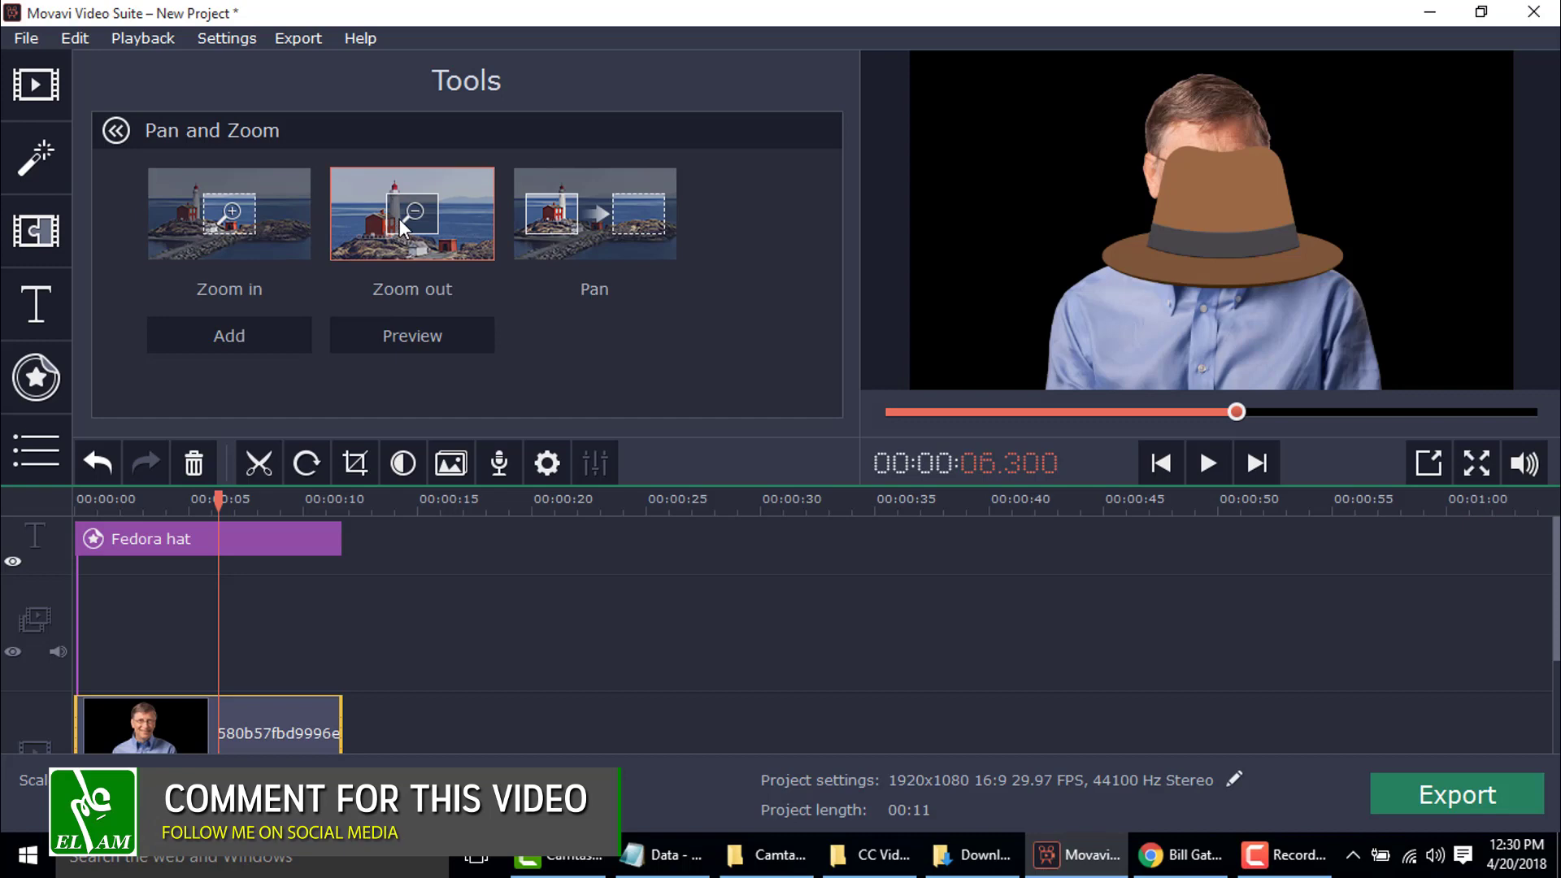
click(231, 333)
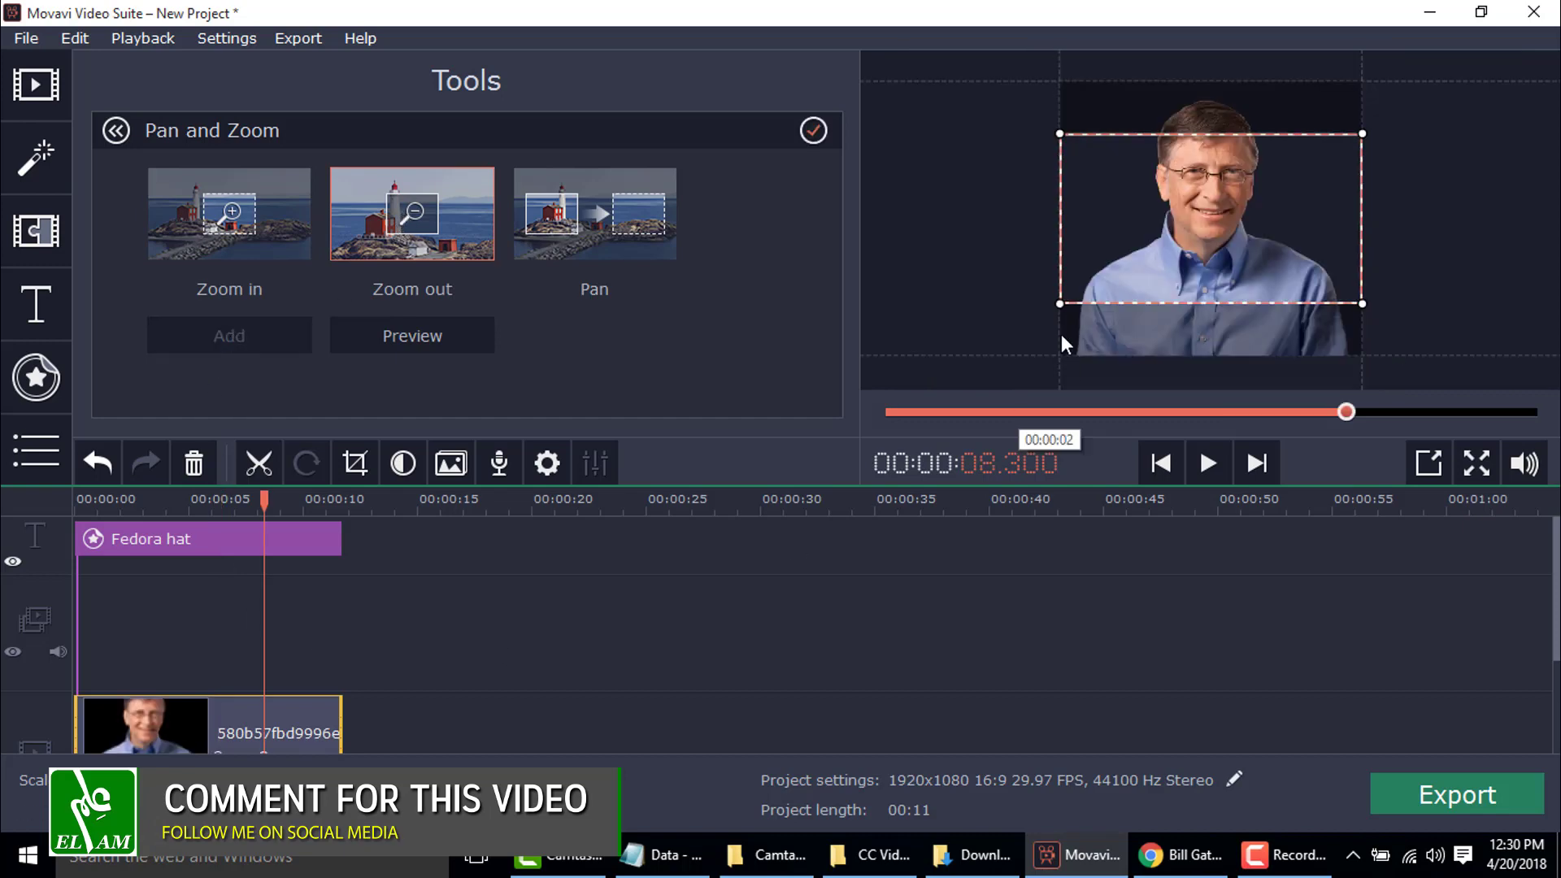
drag(1134, 275, 1114, 236)
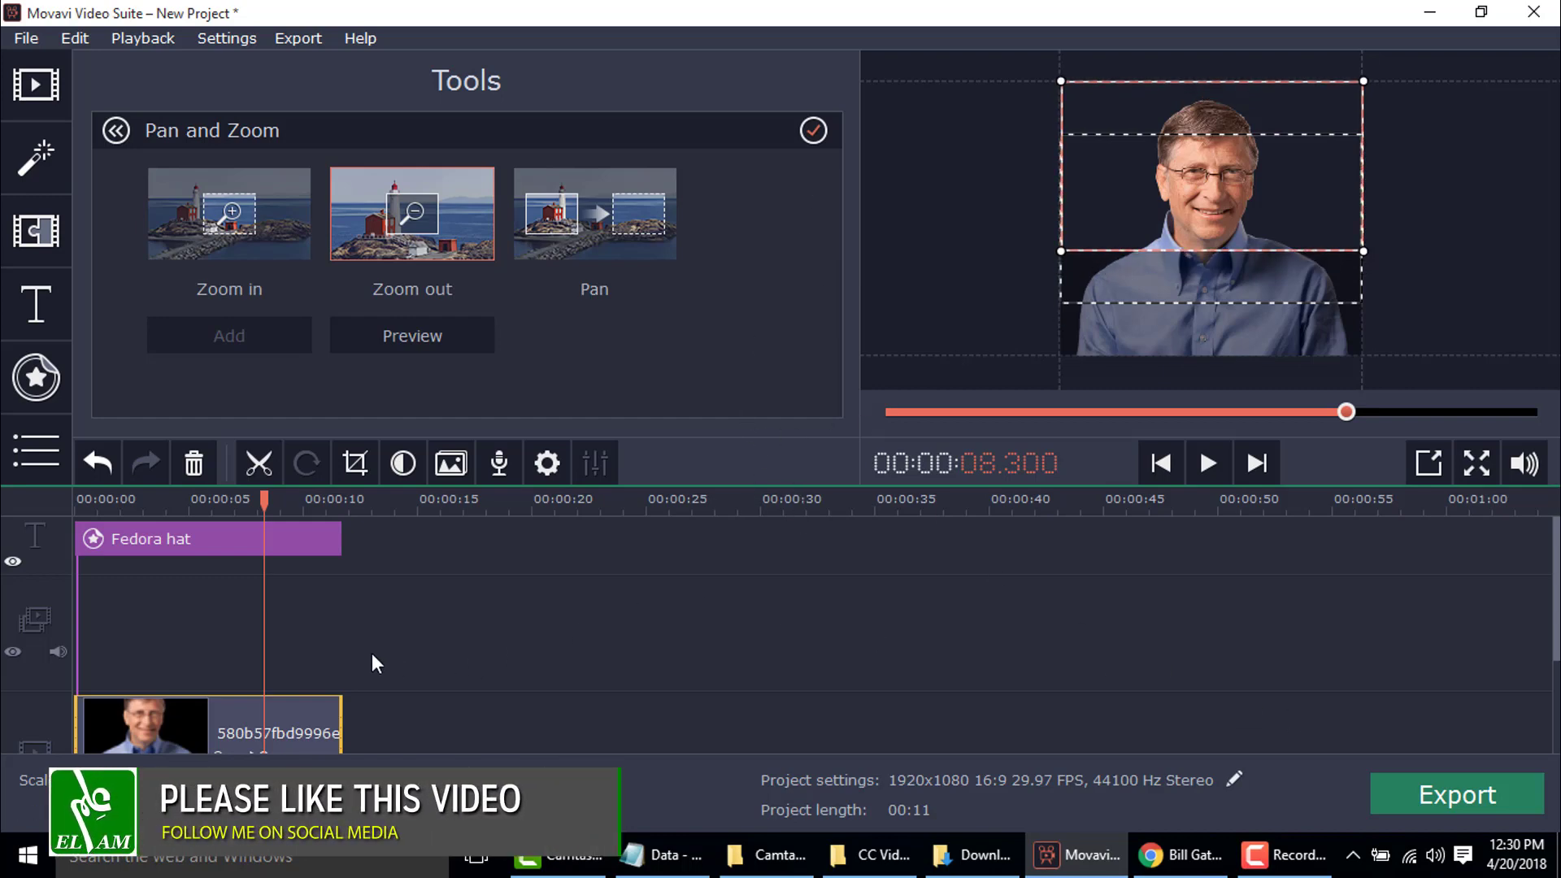
click(341, 644)
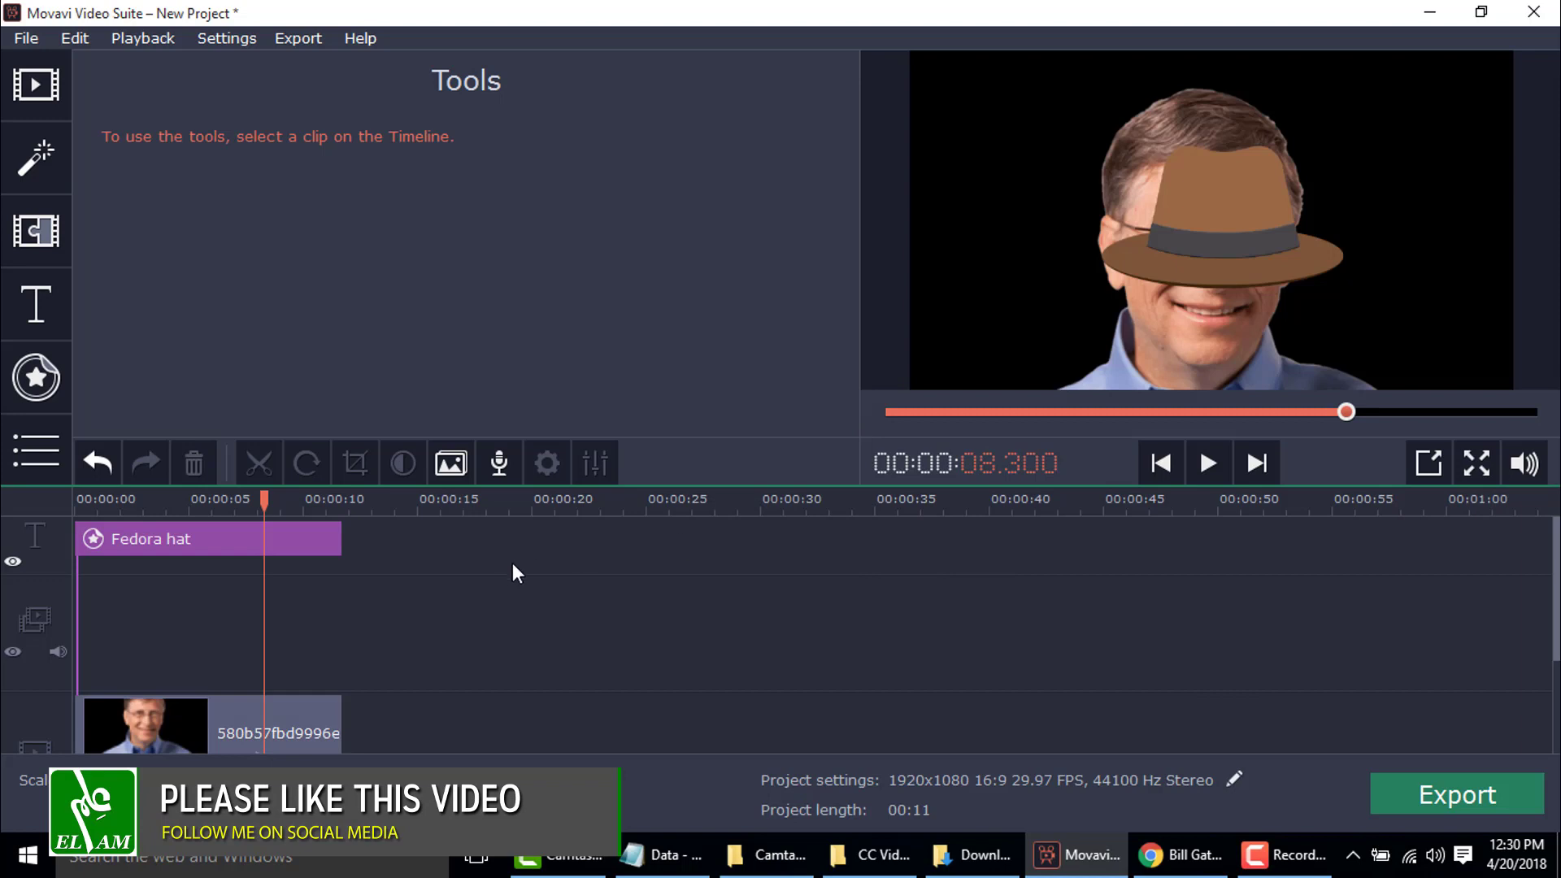
key(ctrl+z)
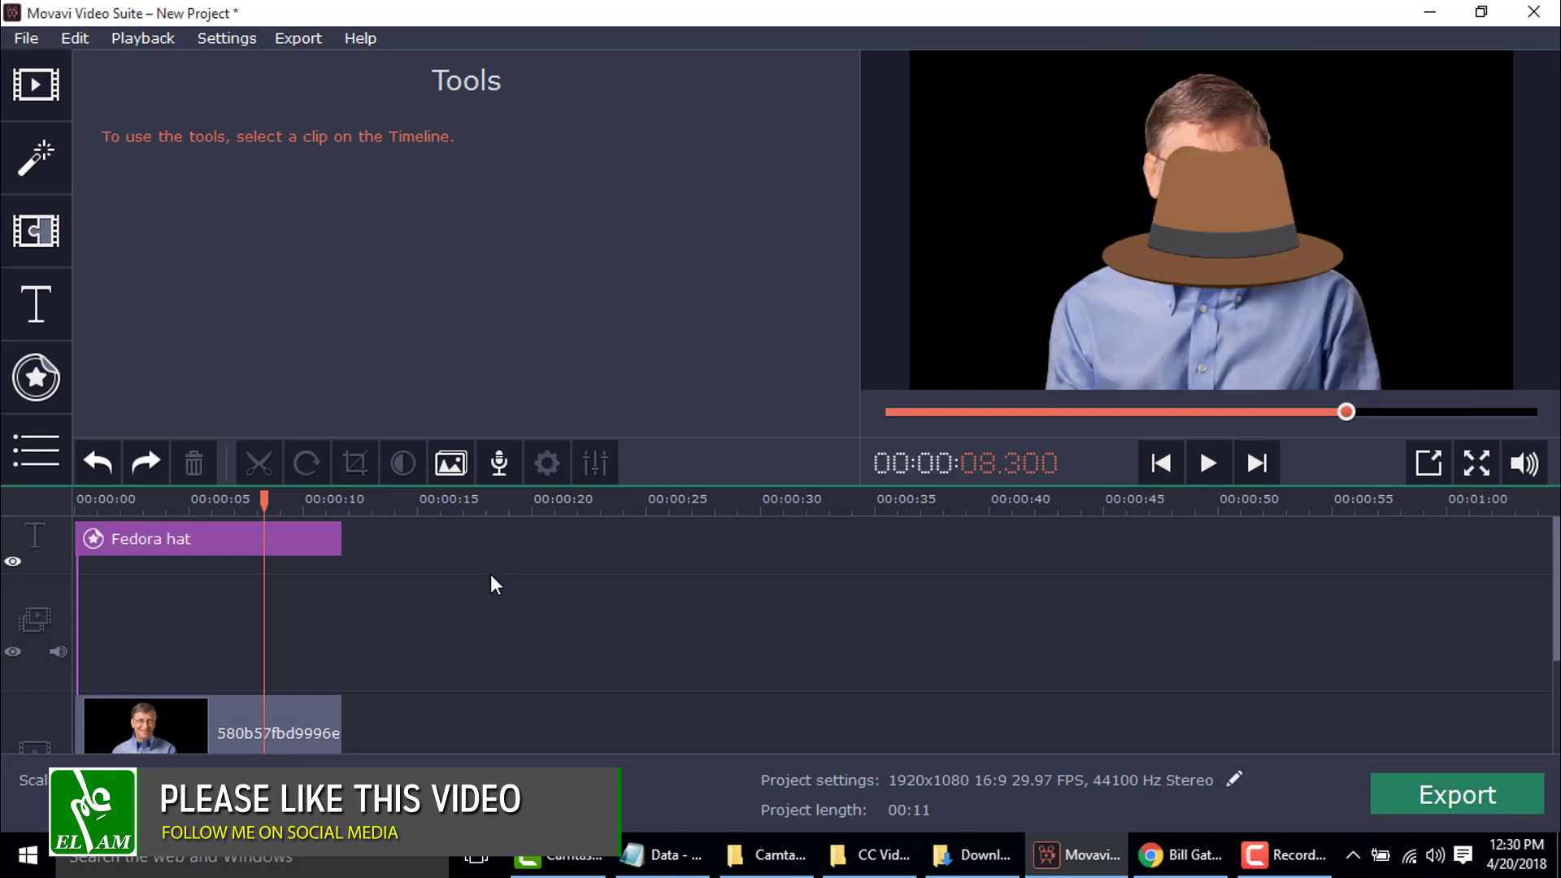
Look through the commands offered for the Bill Gates picture clip on the timeline.
click(221, 540)
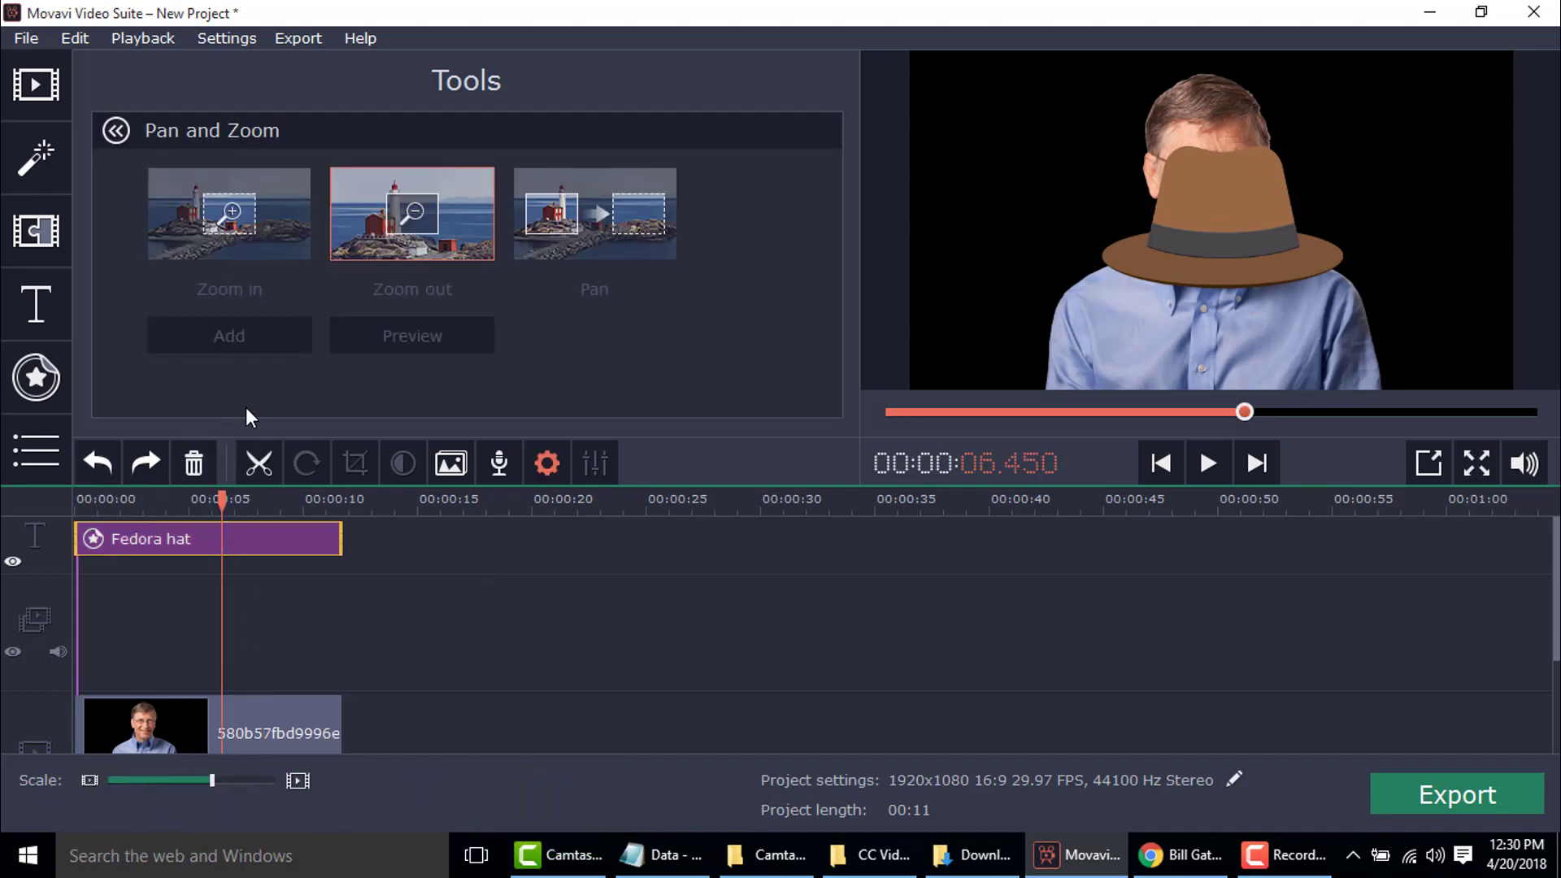
click(231, 721)
right_click(231, 719)
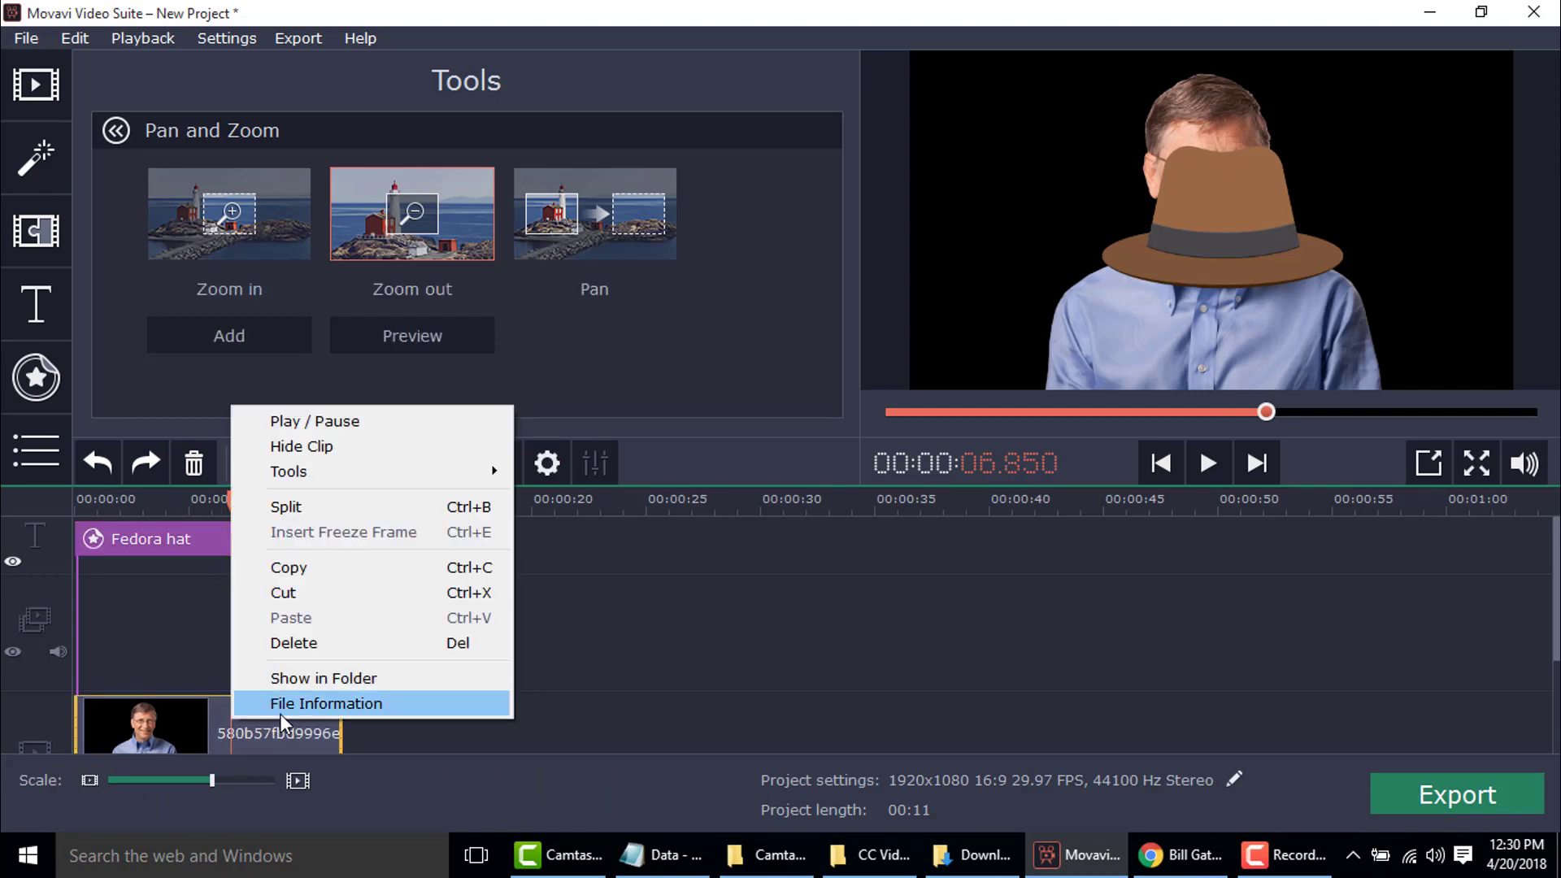
mouse_move(308, 478)
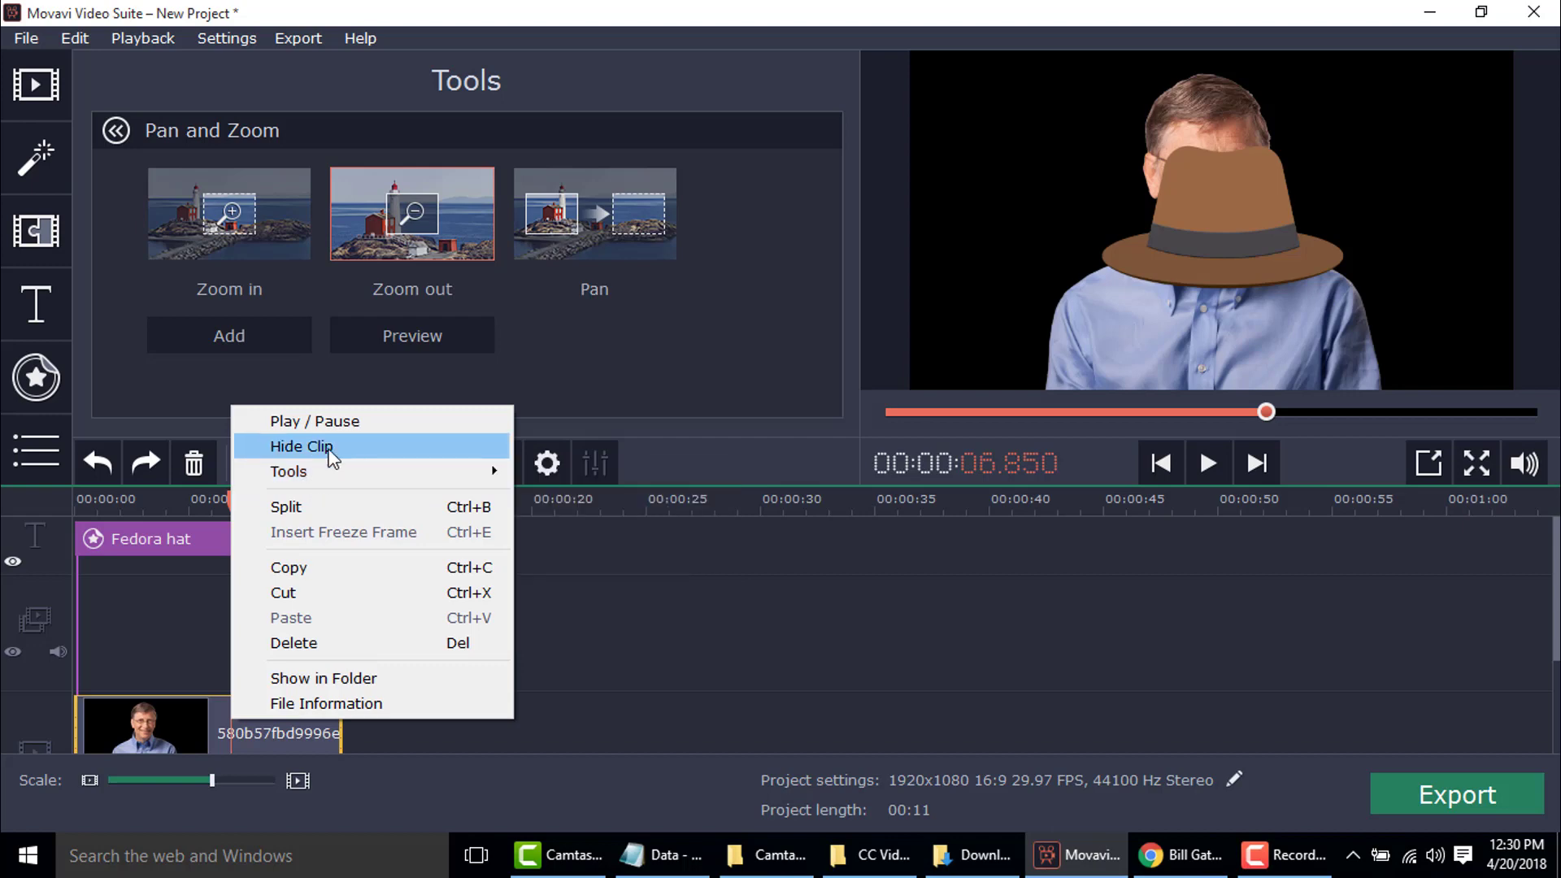
click(606, 583)
click(261, 732)
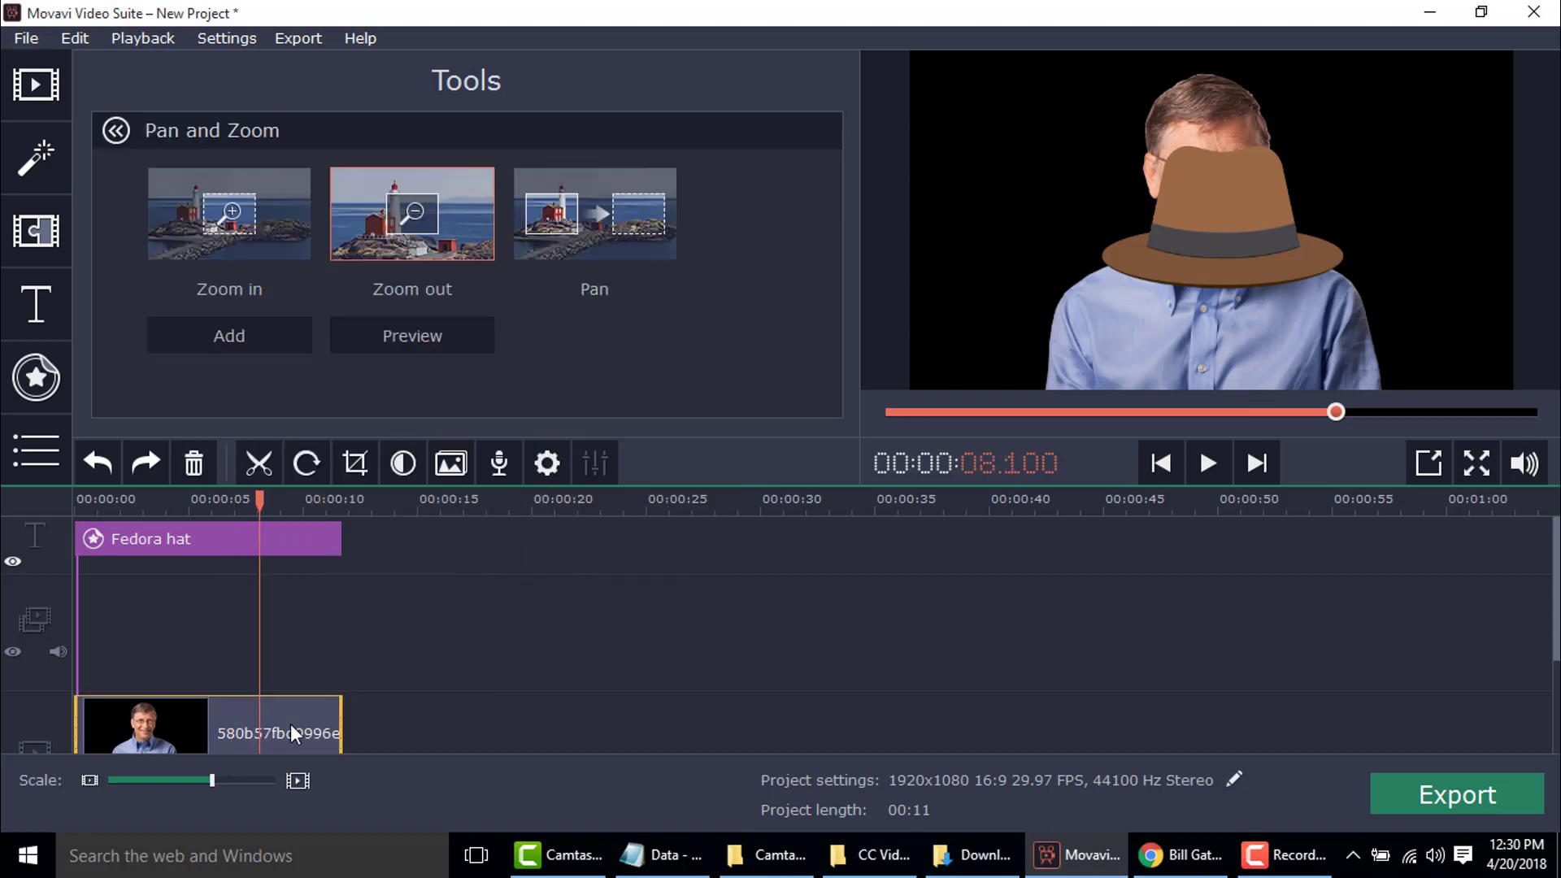
Try to move the Bill Gates picture clip up from the video track to the overlay track.
drag(262, 725, 256, 603)
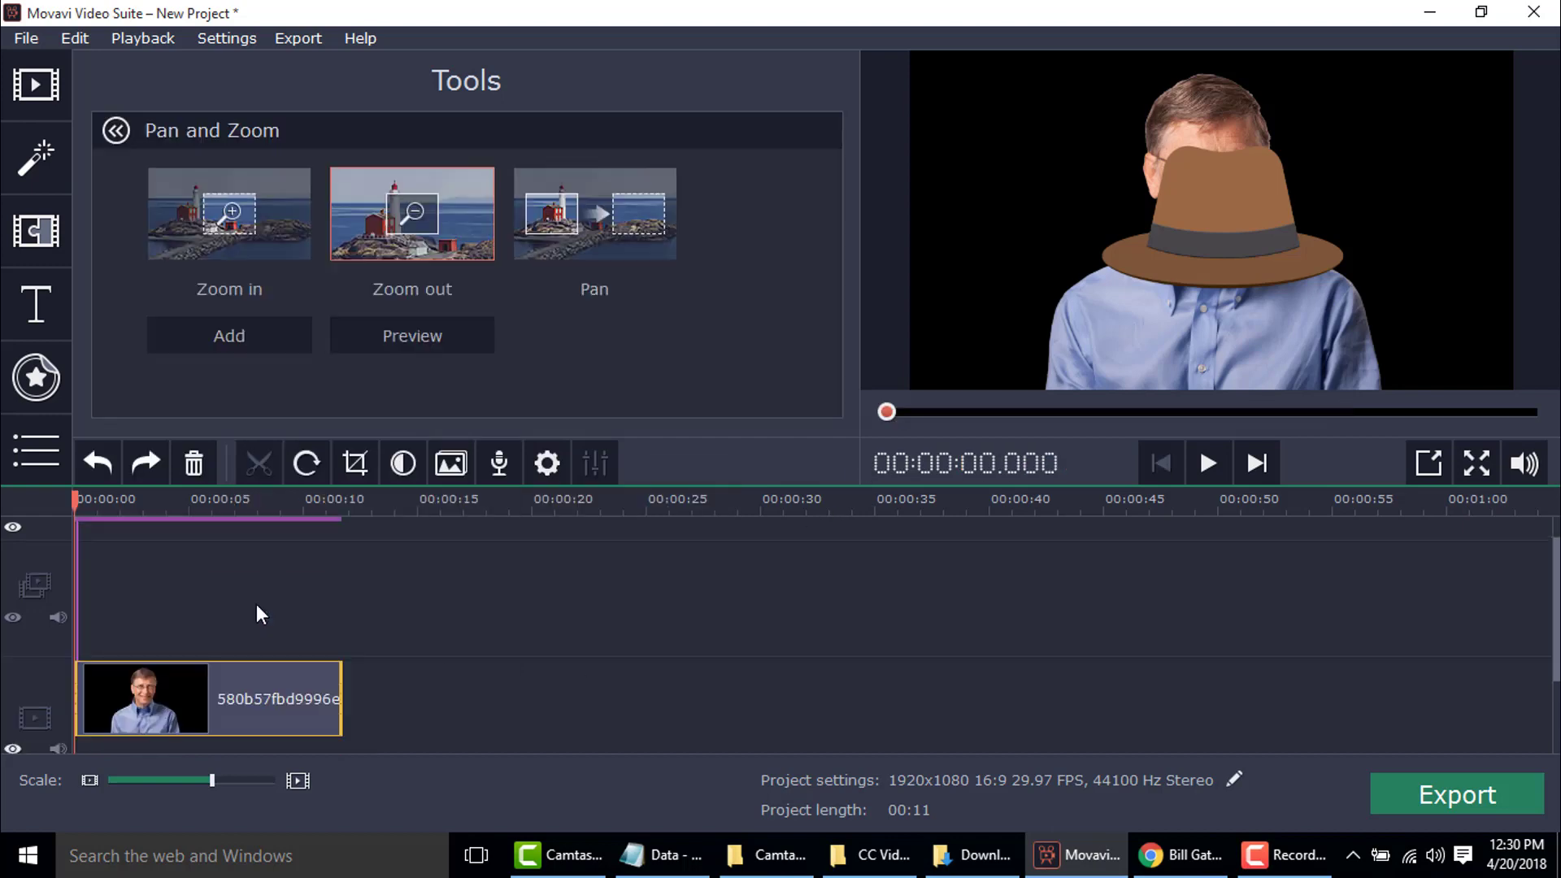
drag(254, 662, 248, 598)
click(124, 506)
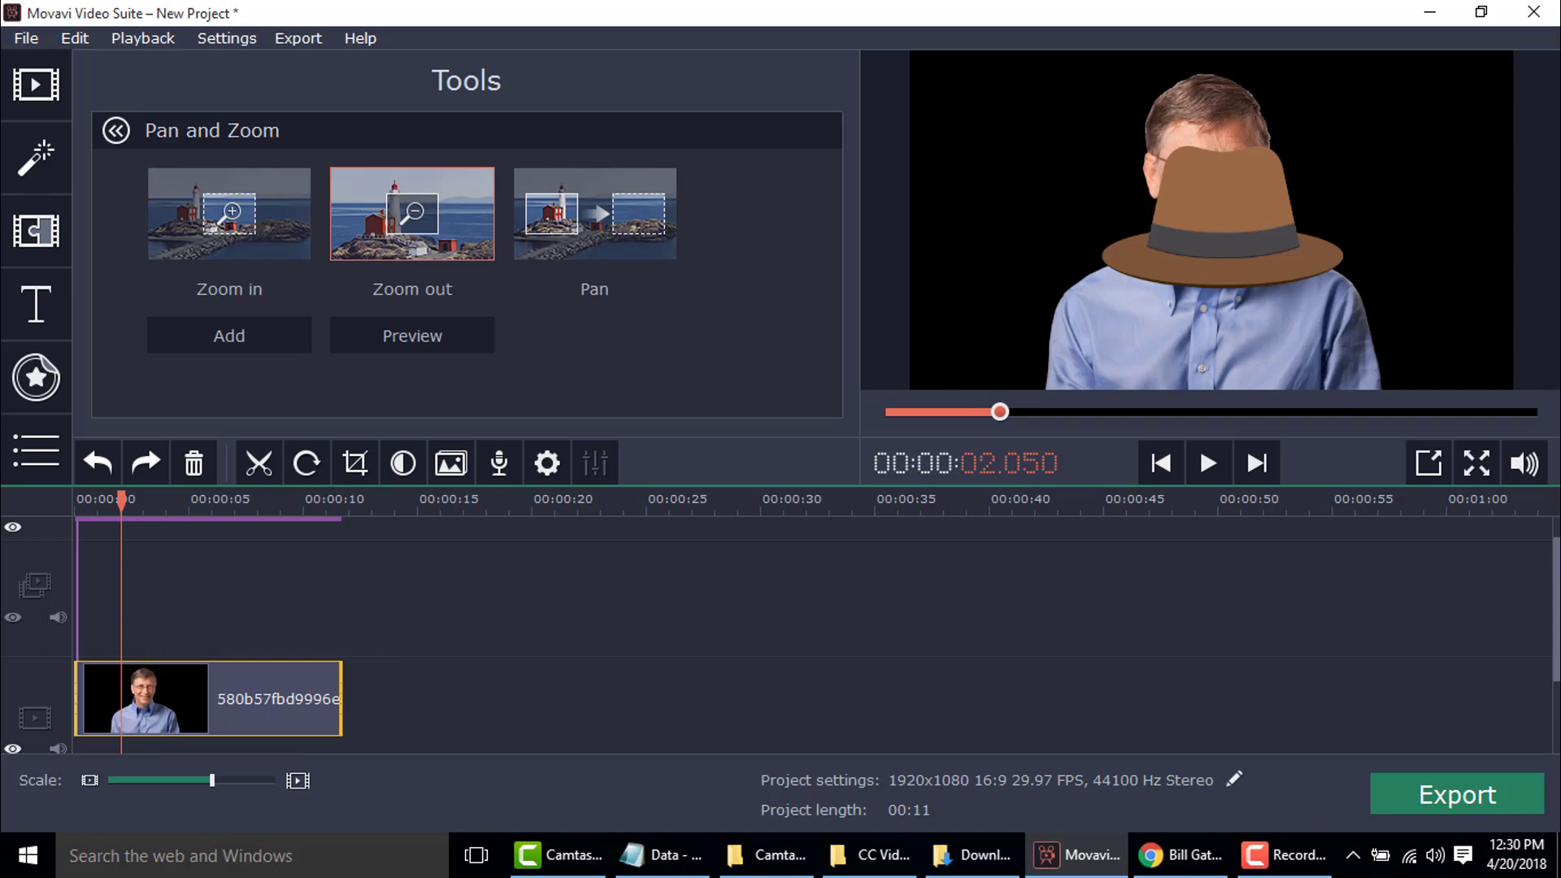
Select the Fedora hat sticker on the titles track and add a keyframe animation to it.
click(1545, 654)
scroll(1529, 618, up, 1)
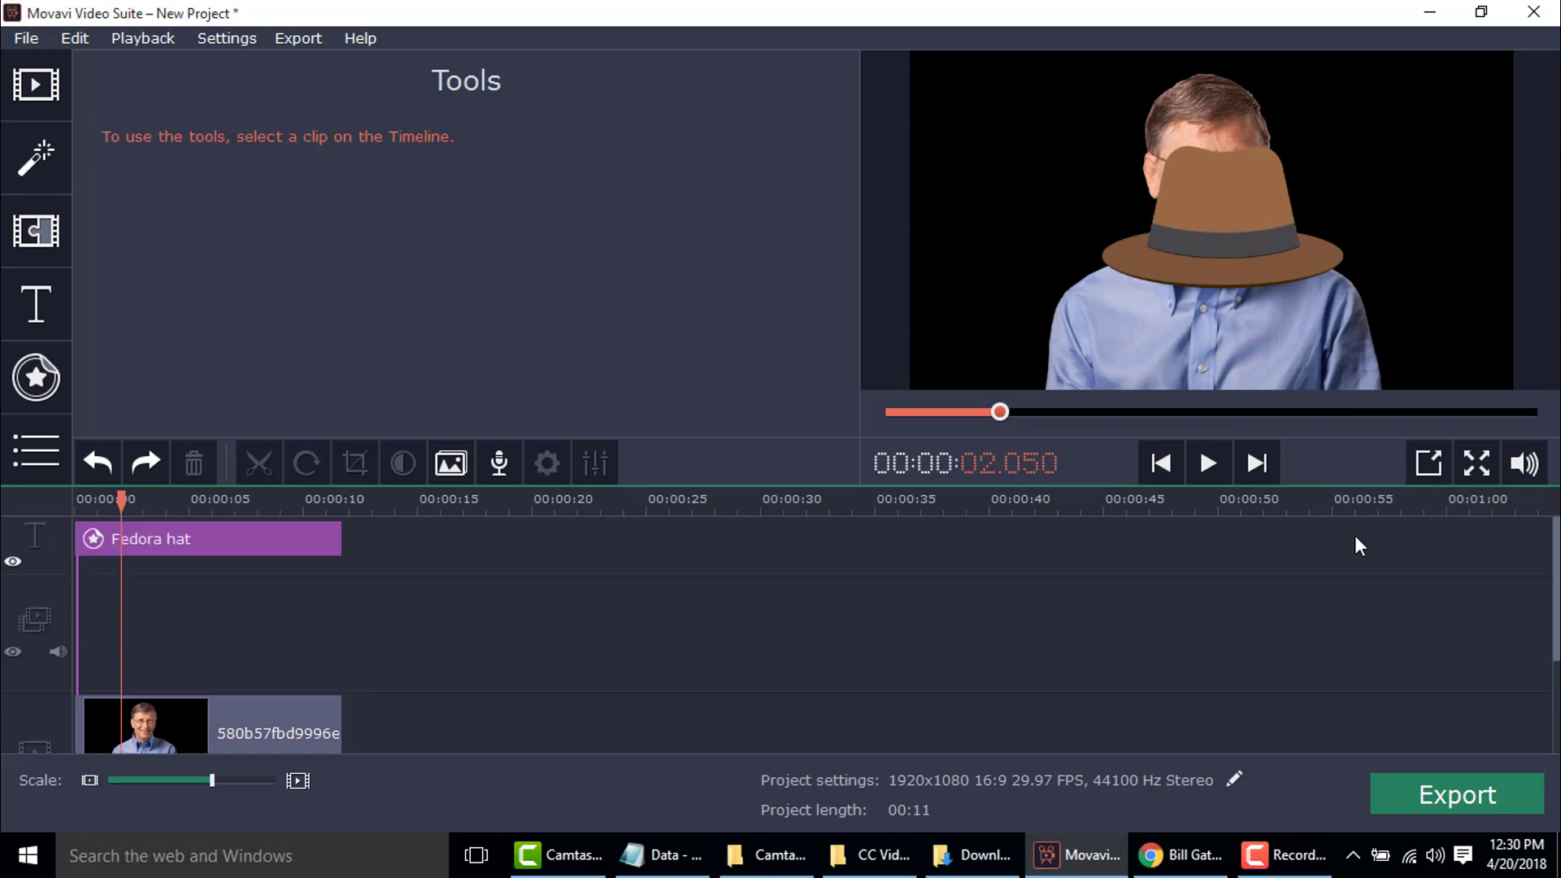
click(218, 535)
click(49, 465)
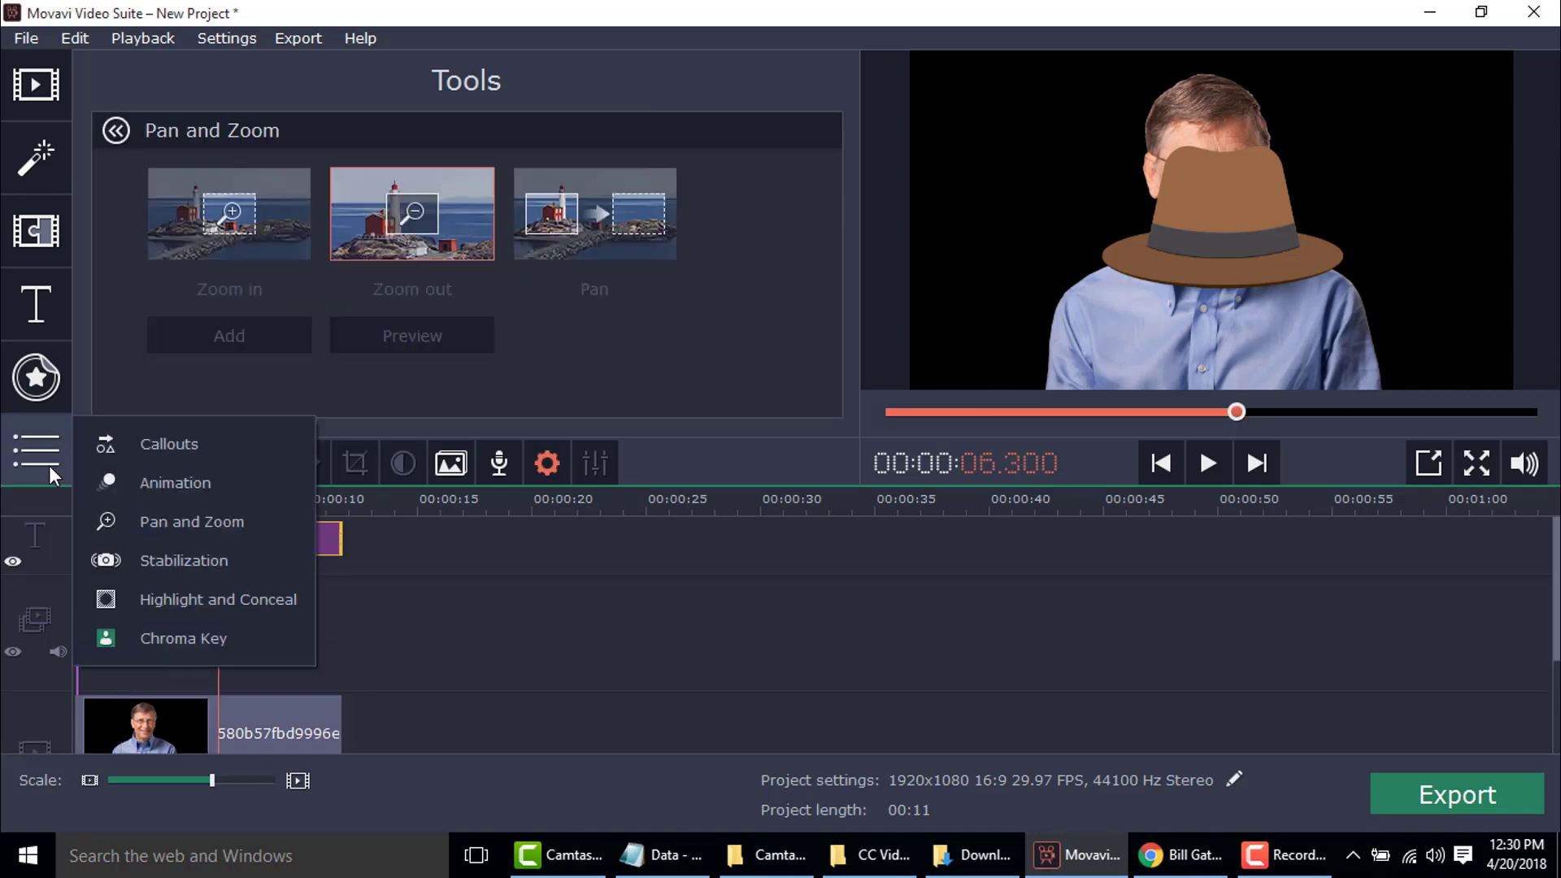
click(174, 483)
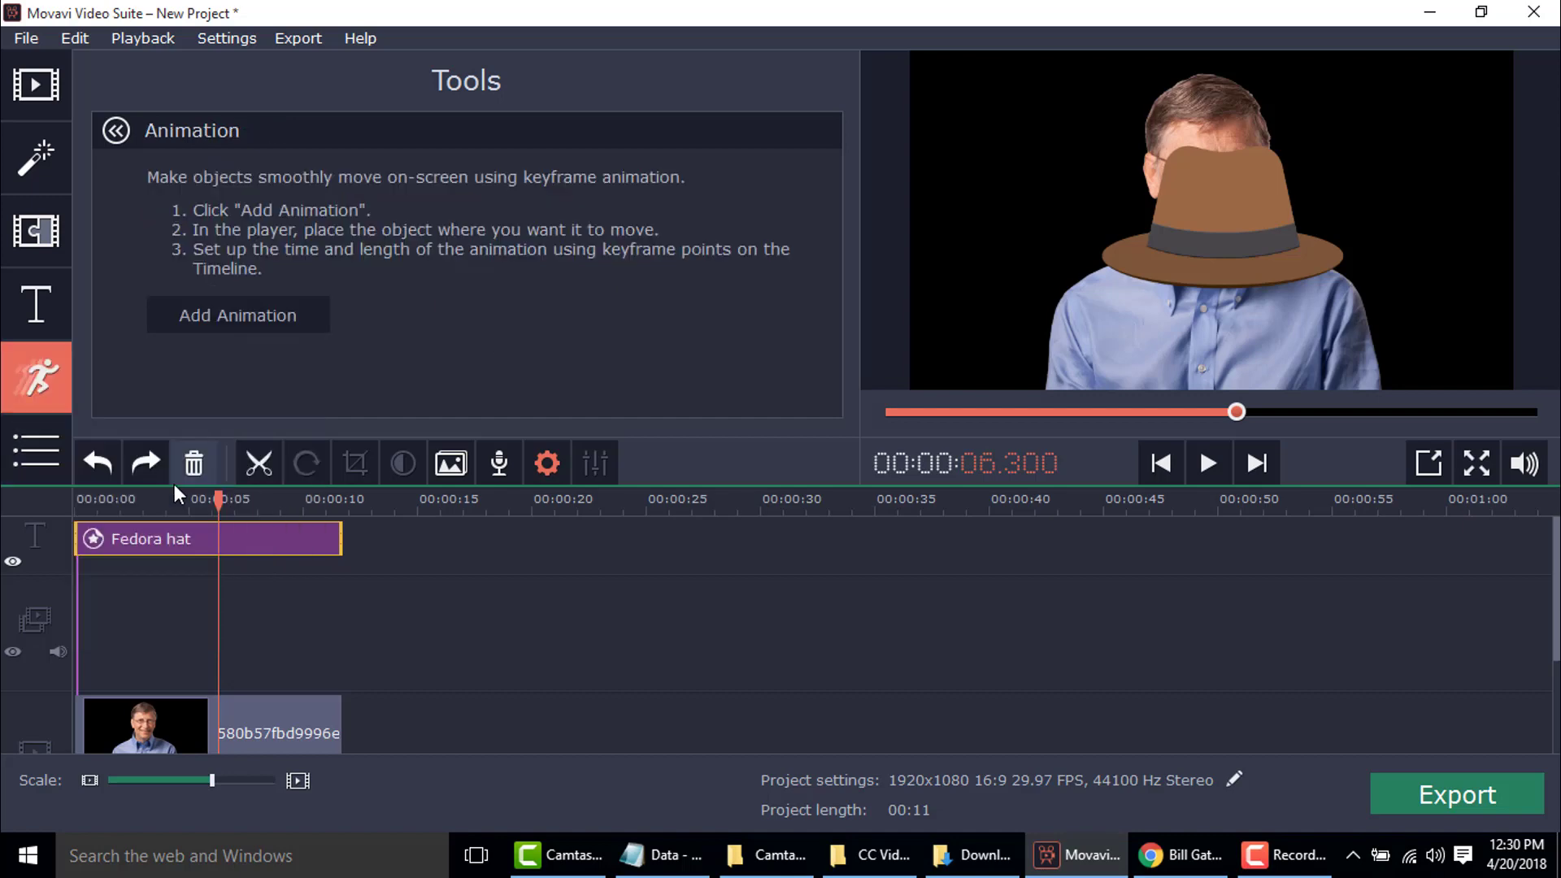
click(164, 549)
click(216, 317)
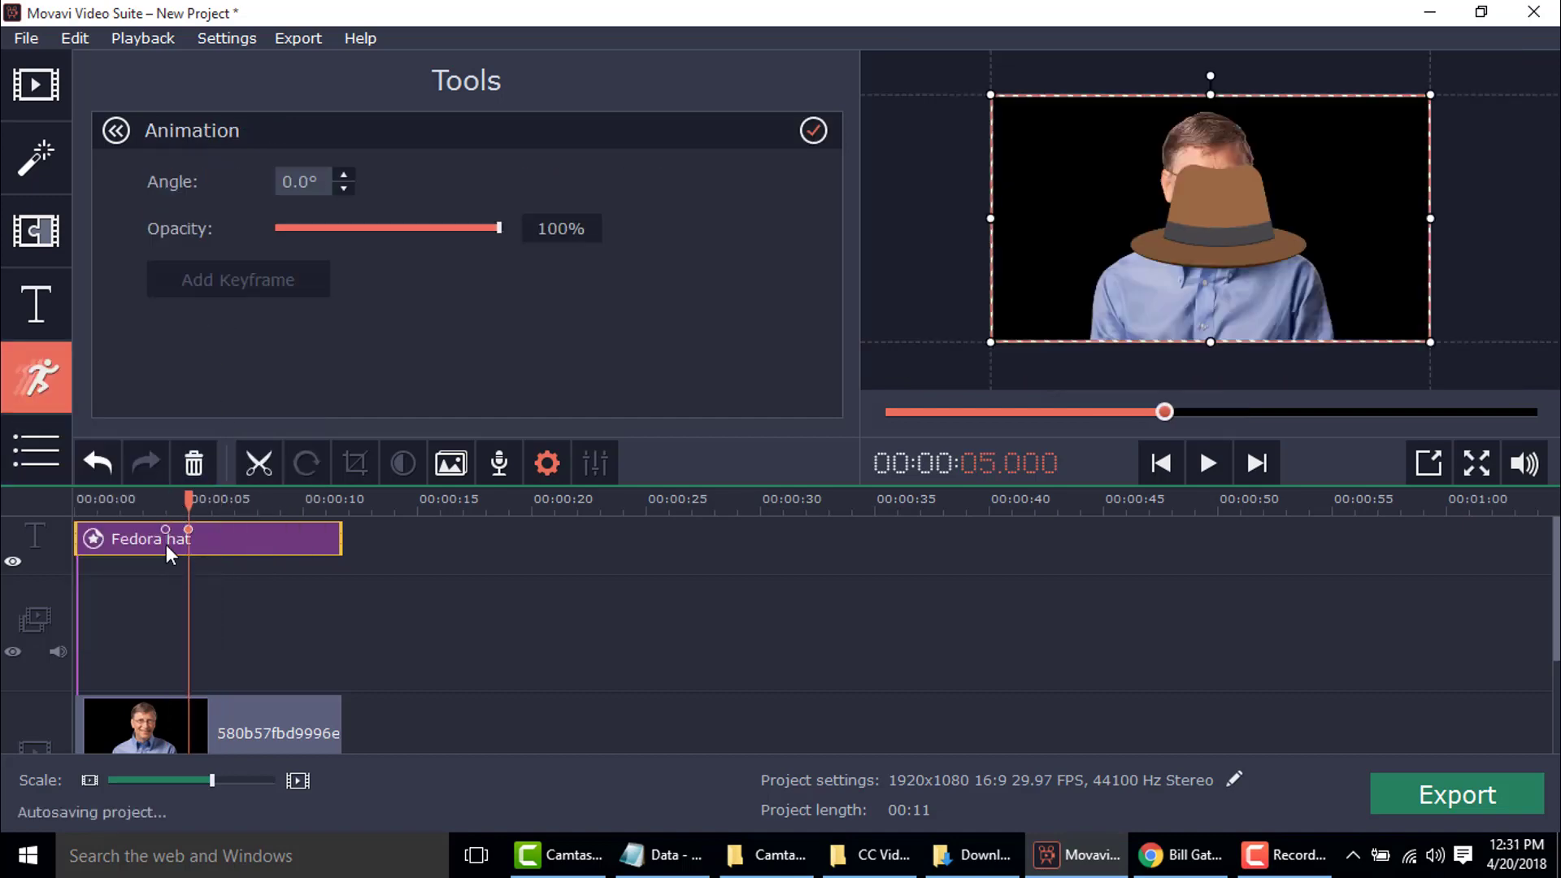
Put the animation's first keyframe at the start of the clip and raise the hat there above the picture's upper edge.
key(Home)
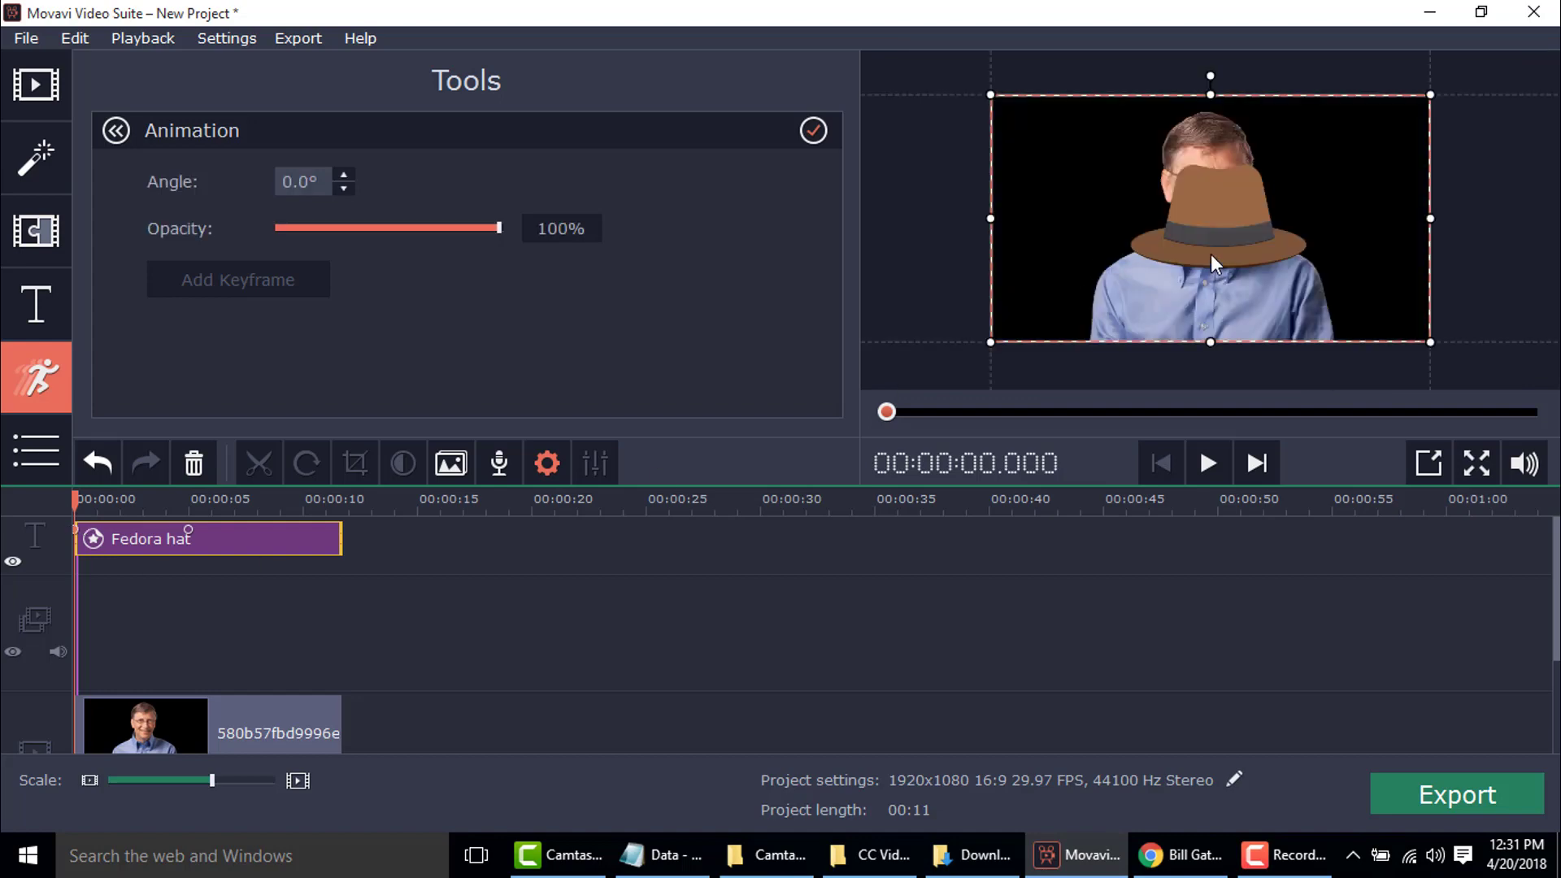
drag(1211, 238, 1202, 61)
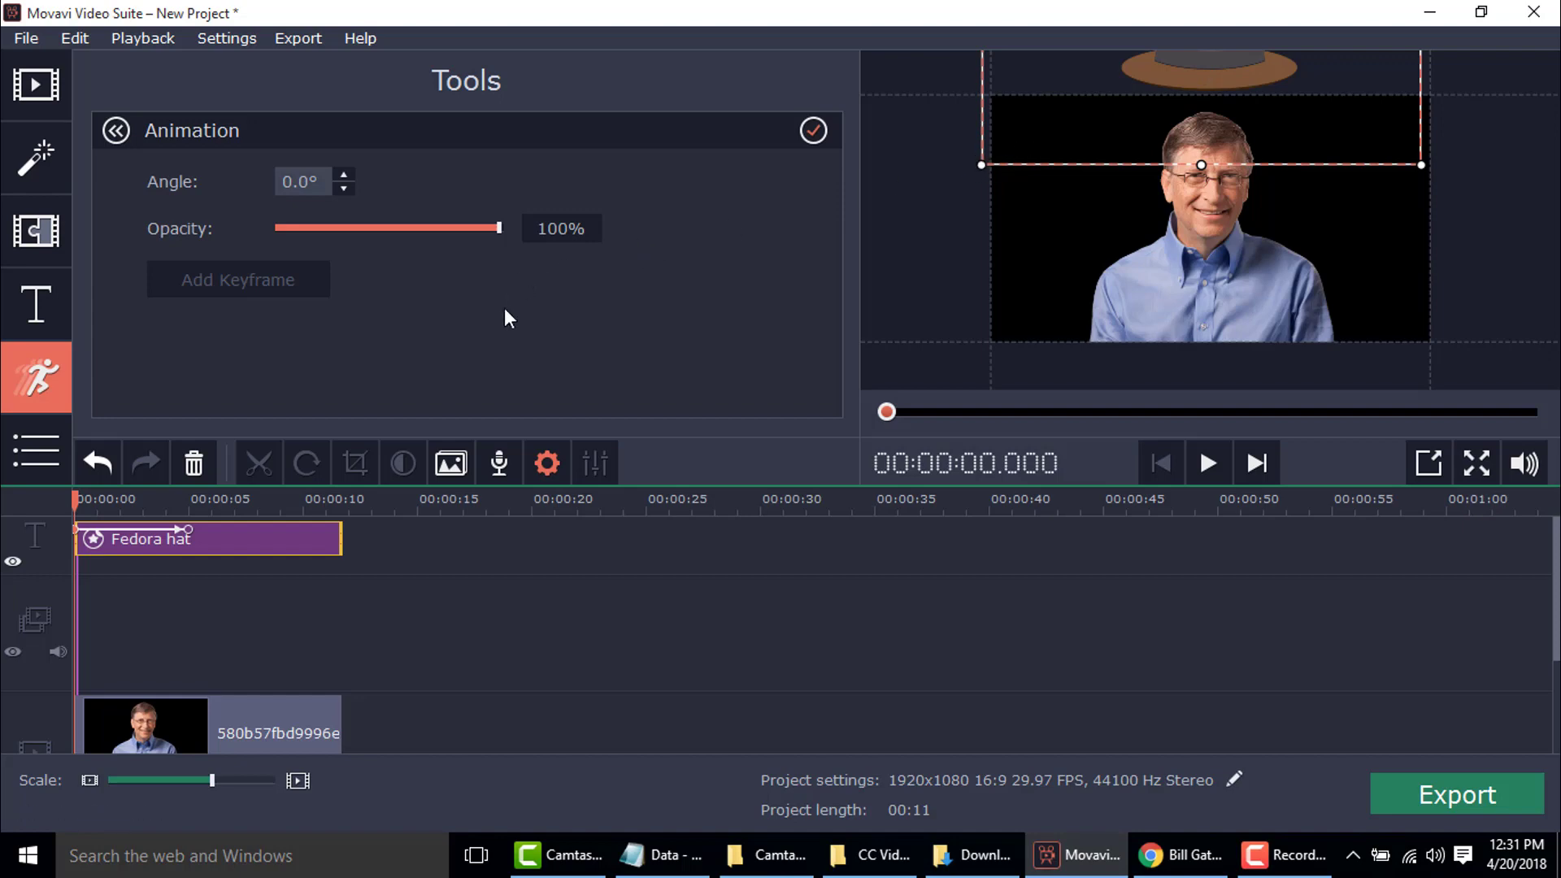
click(124, 525)
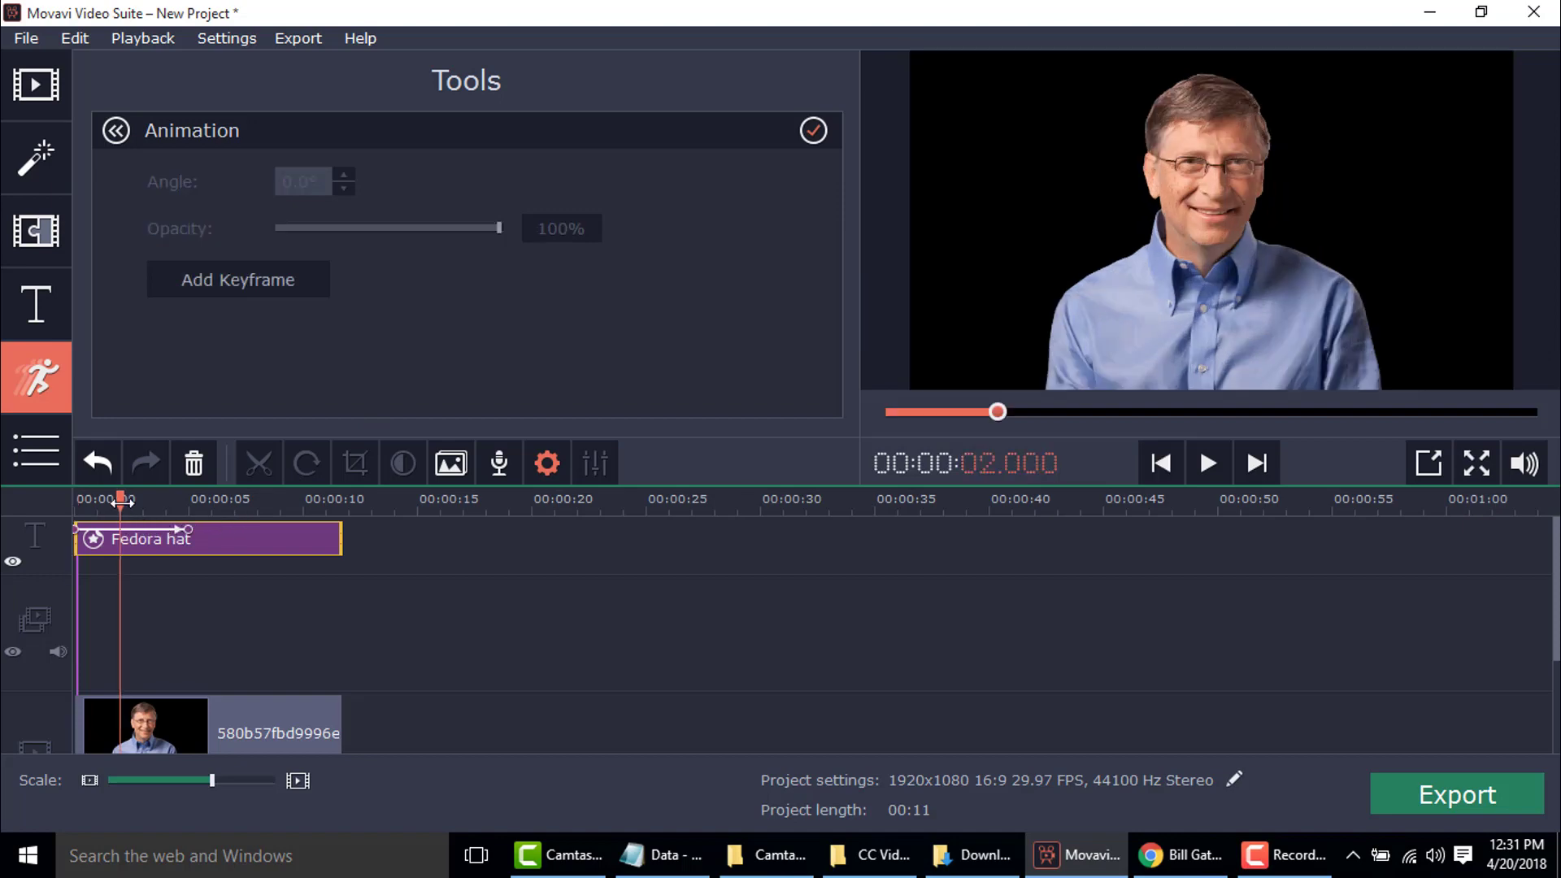
Move the ending keyframe to 2.8 seconds and place the hat on Bill Gates's head there.
click(137, 528)
drag(187, 529, 138, 529)
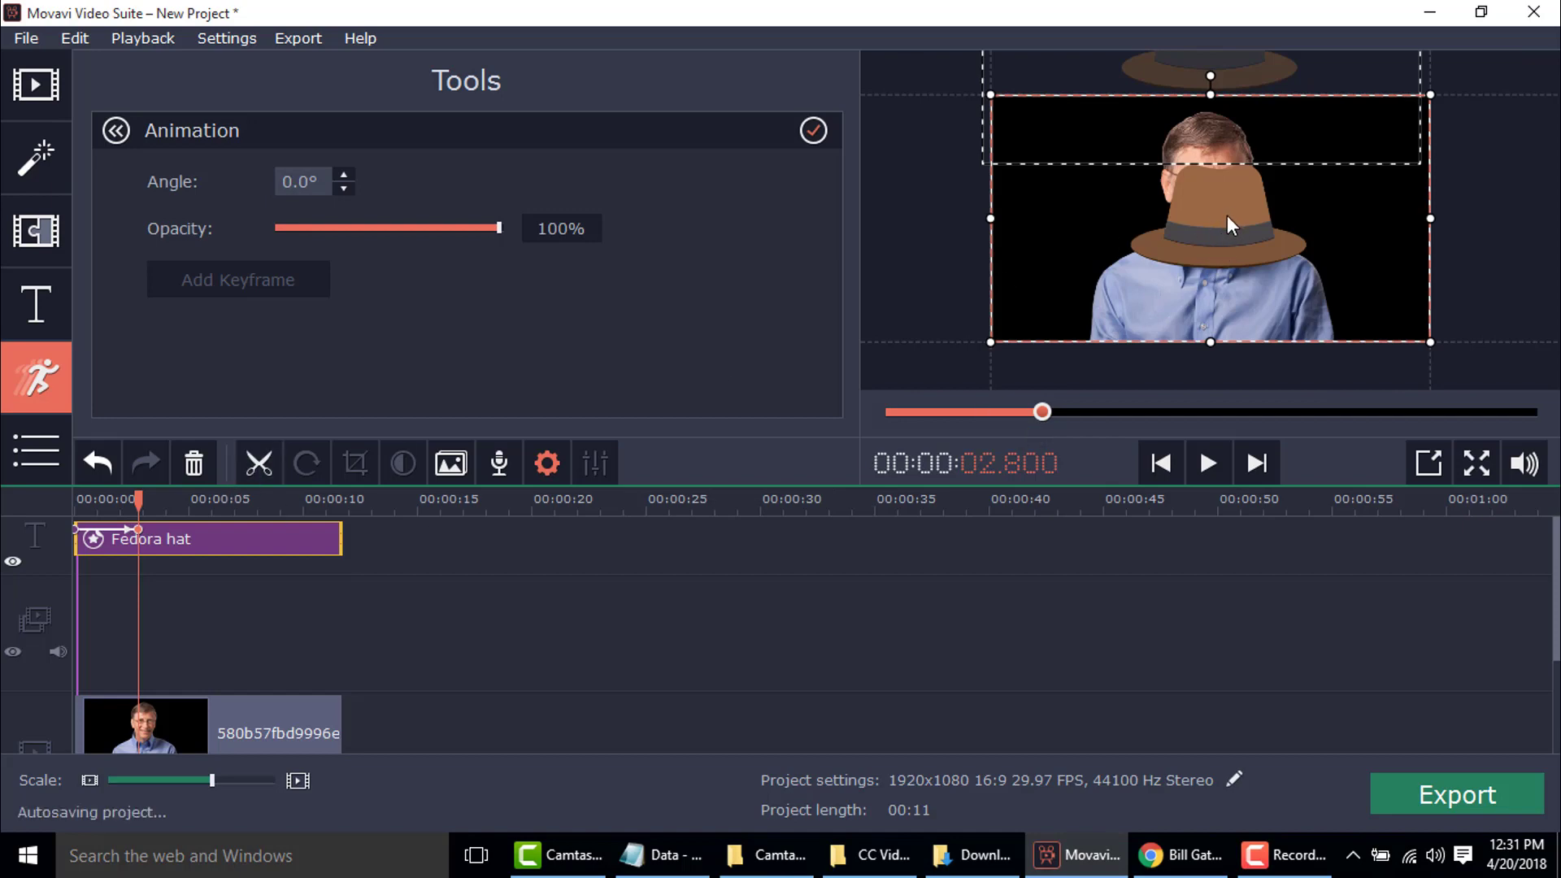
drag(1227, 215, 1218, 119)
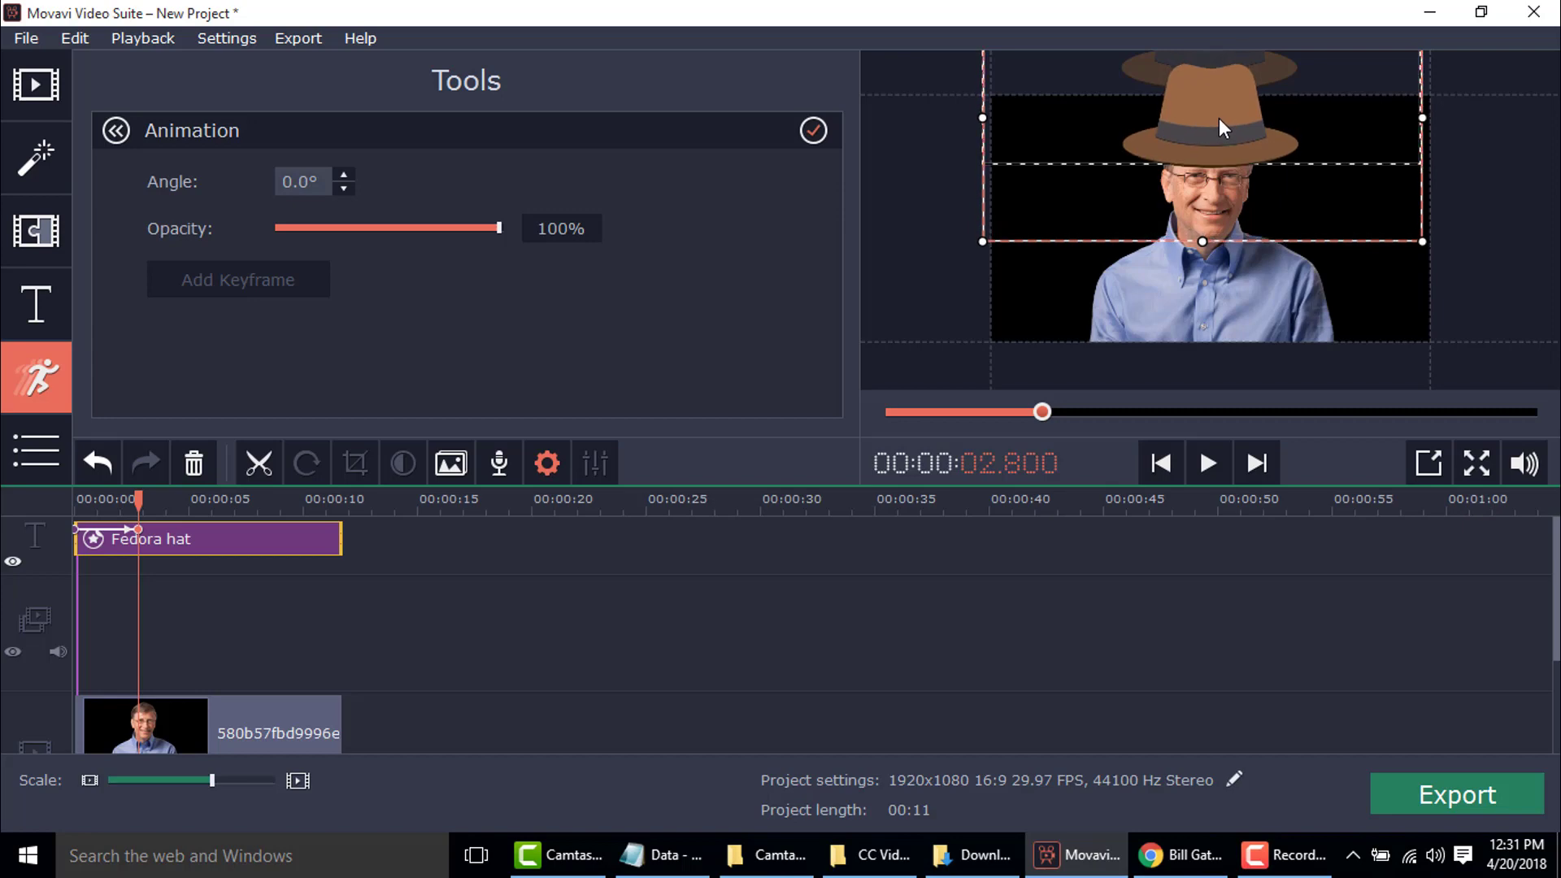
mouse_move(122, 500)
mouse_down()
mouse_move(75, 500)
mouse_move(141, 500)
mouse_up()
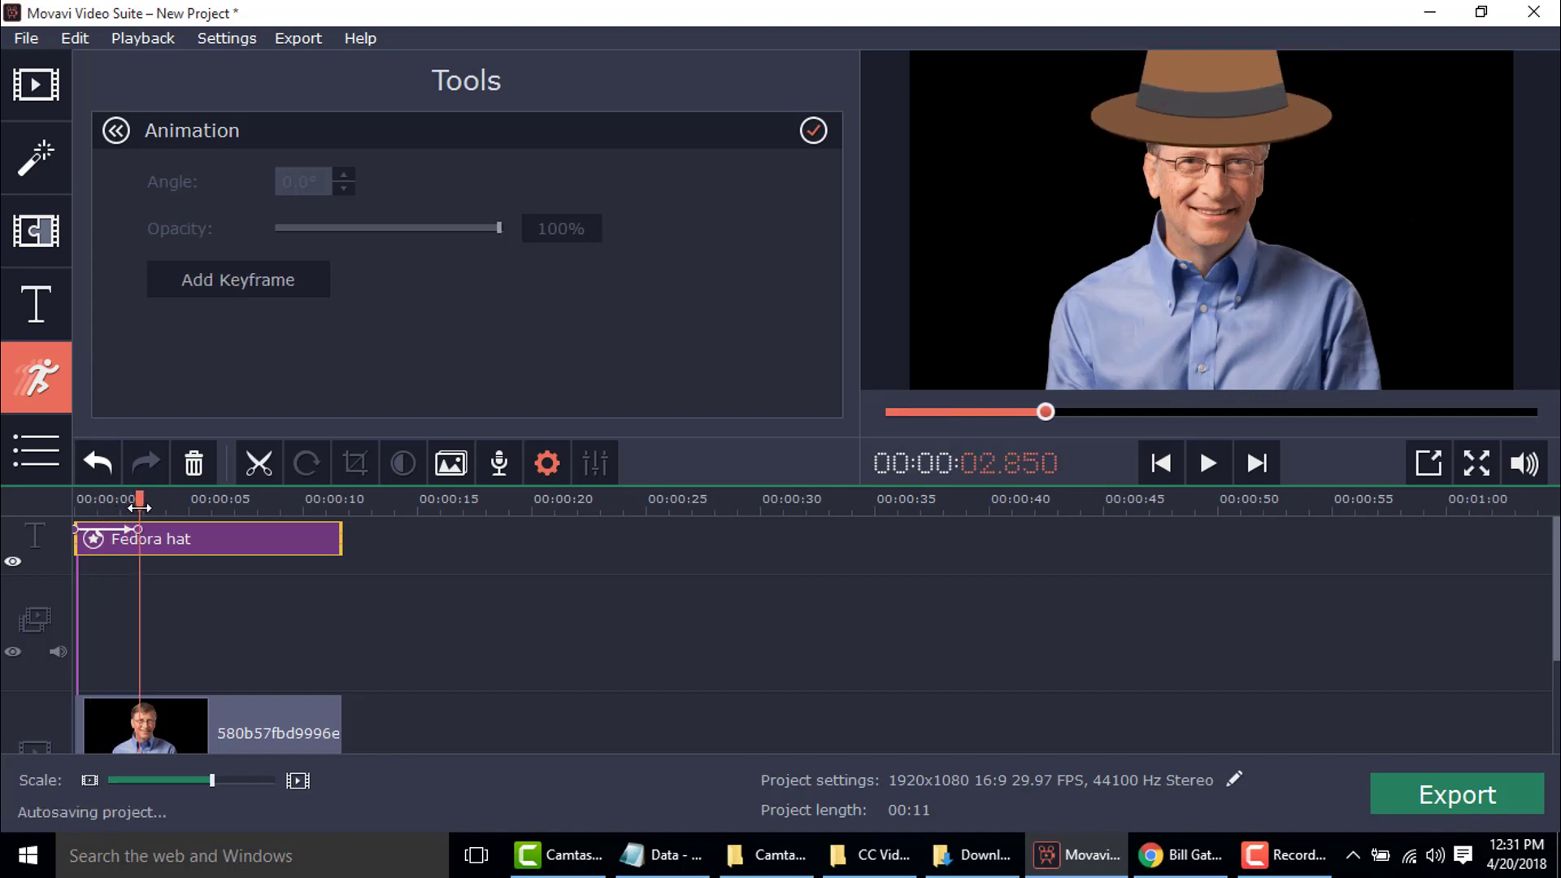
Open the Fedora hat sticker for editing and shrink it proportionally to about three quarters of its size.
click(192, 540)
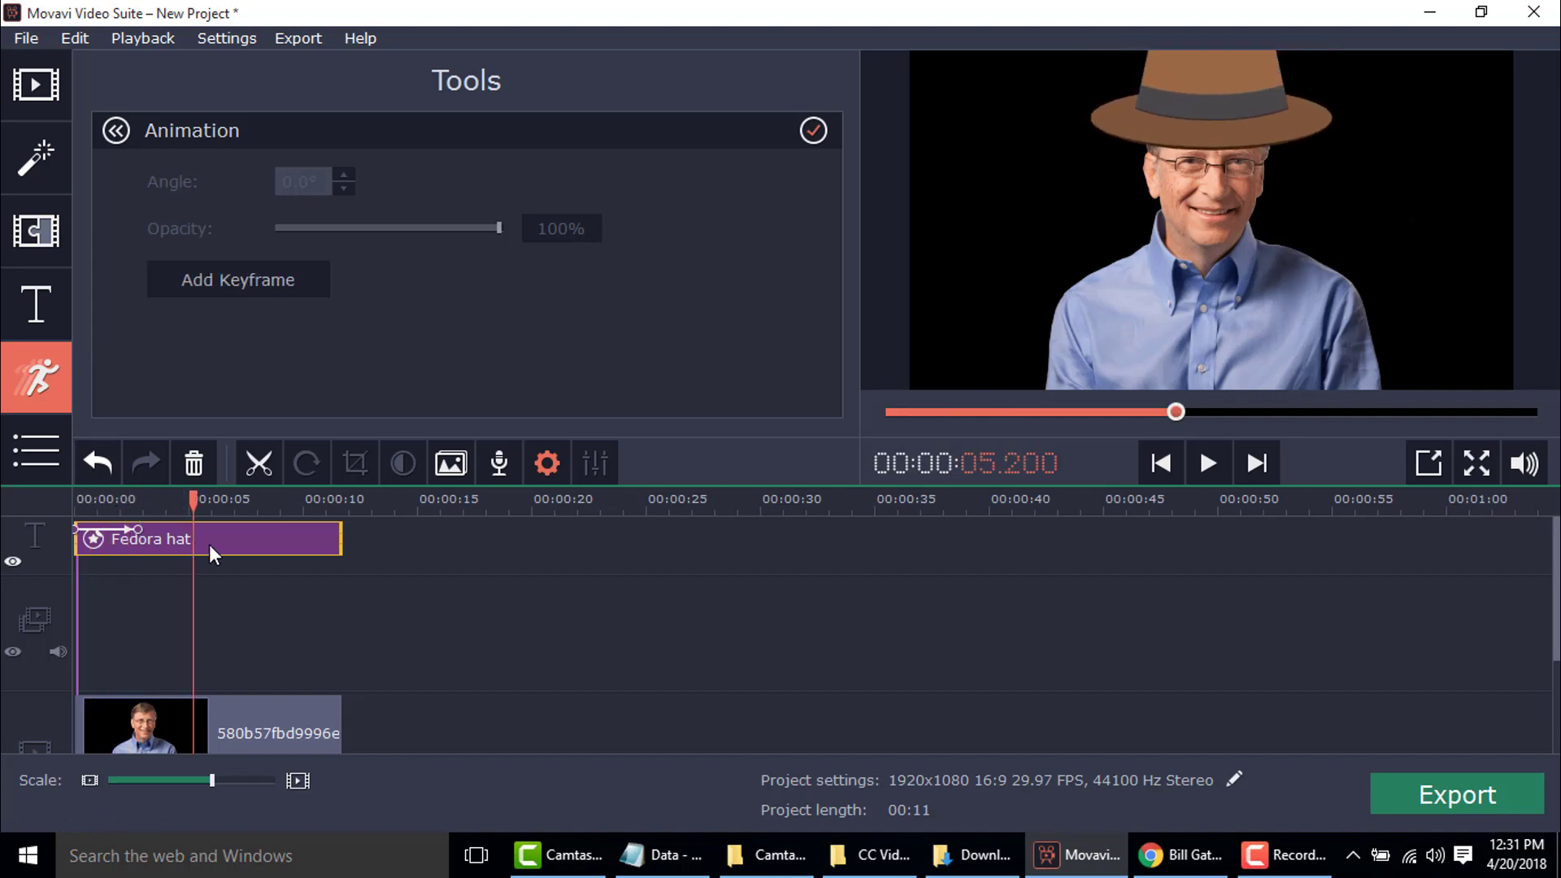
right_click(209, 545)
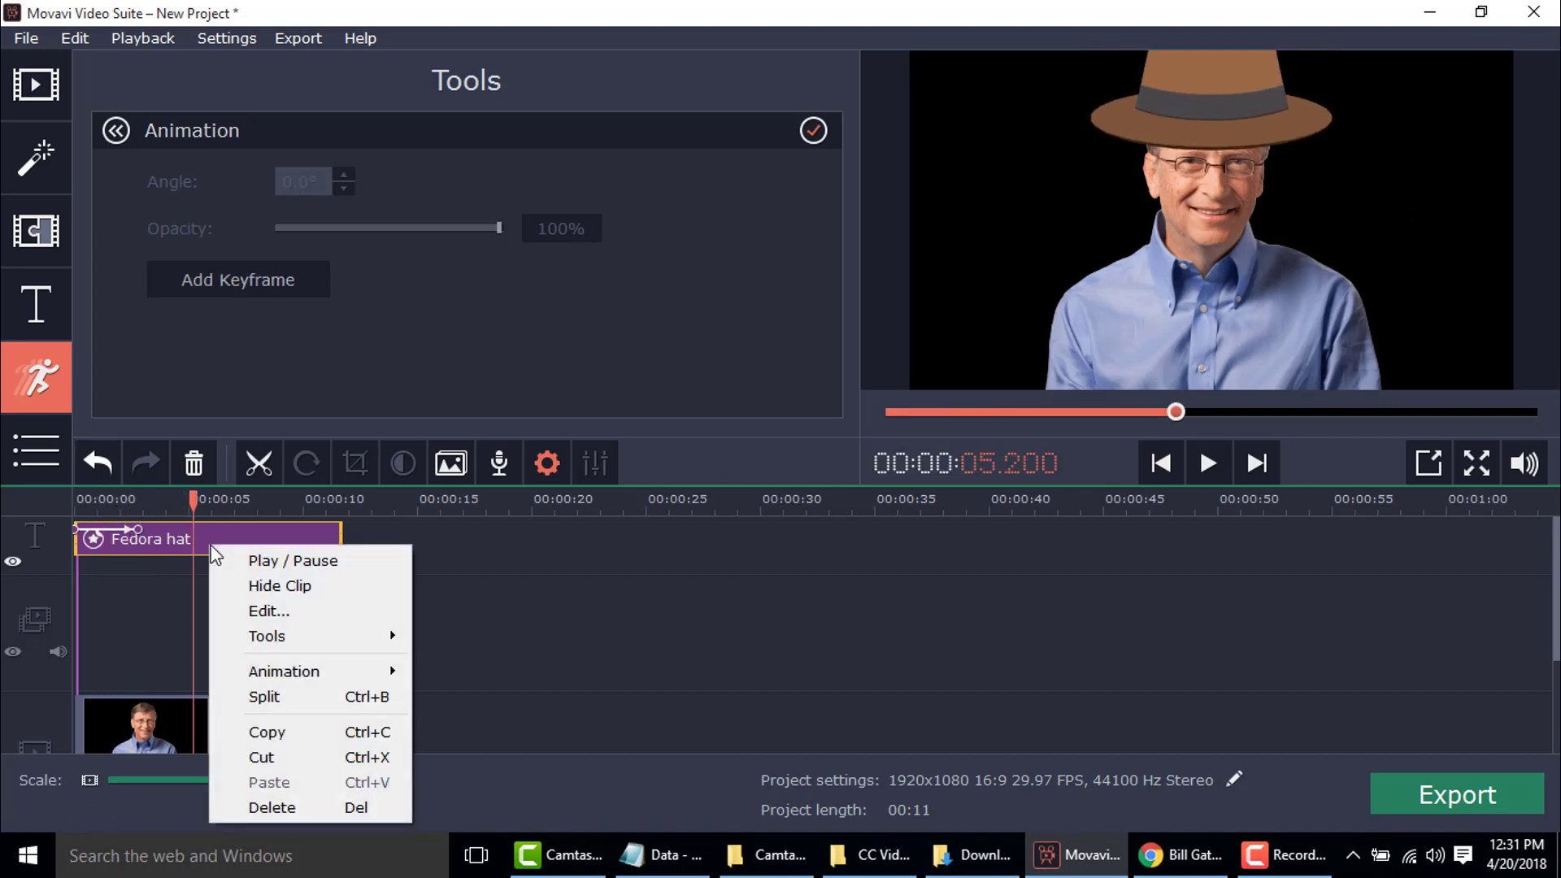
click(276, 610)
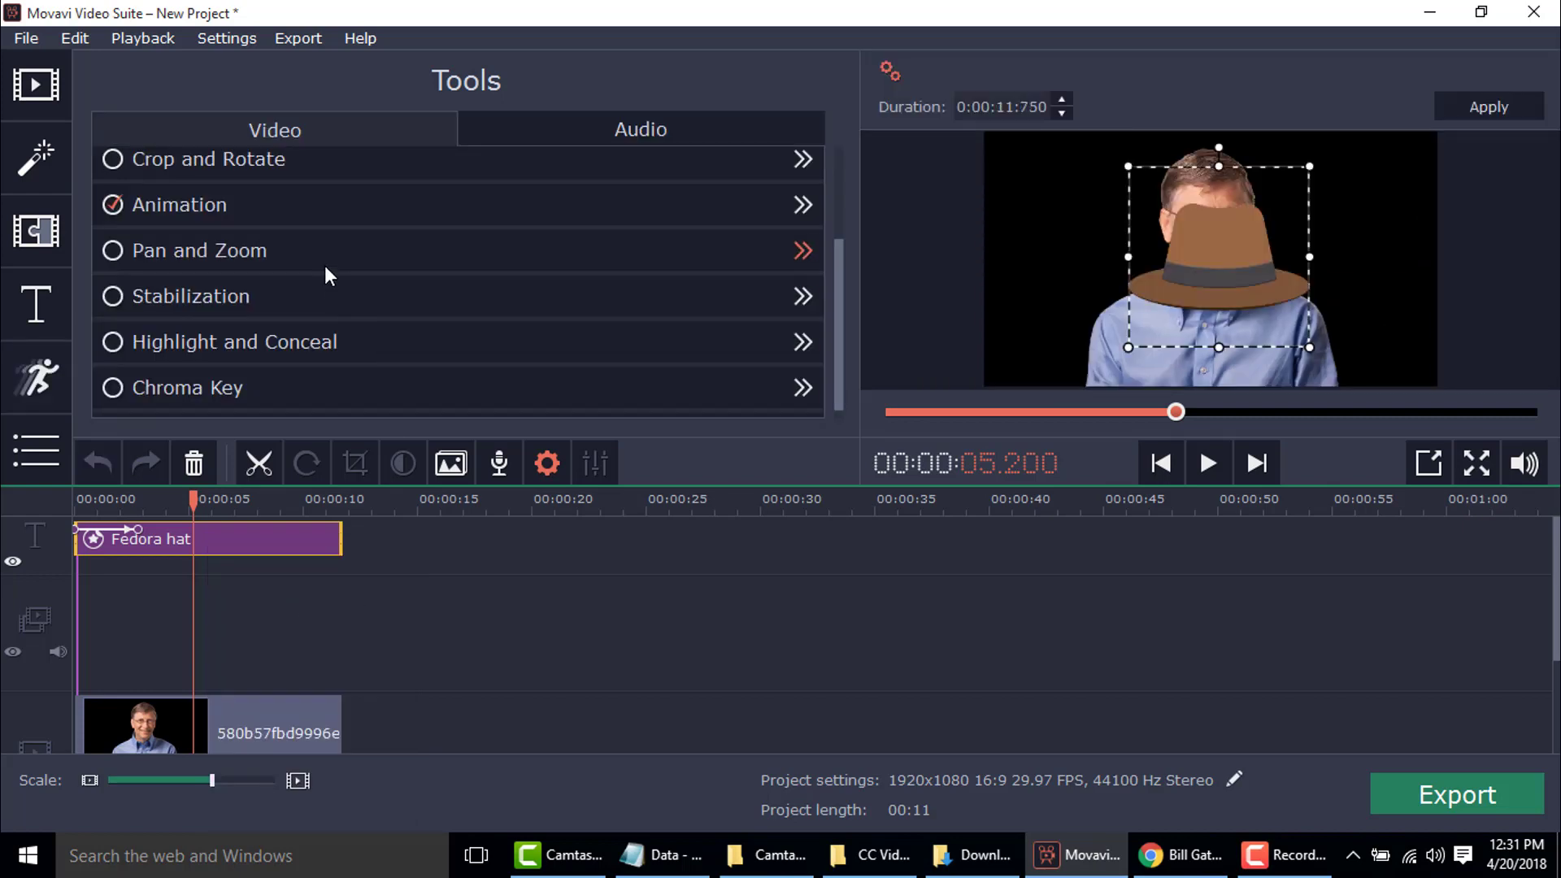
scroll(323, 314, down, 1)
scroll(324, 314, up, 6)
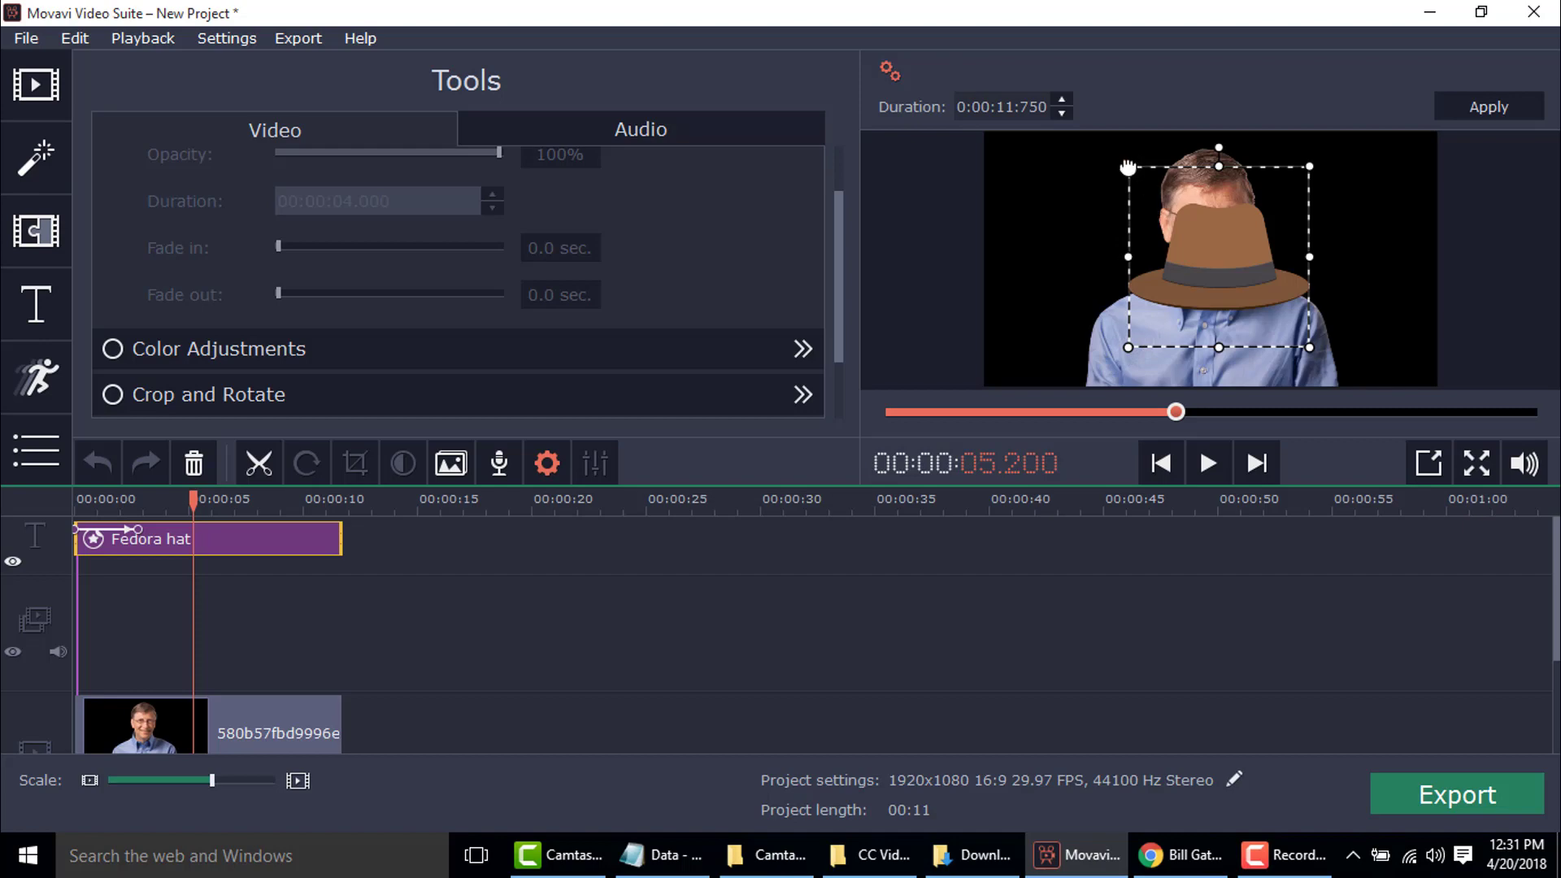
drag(1129, 165, 1174, 213)
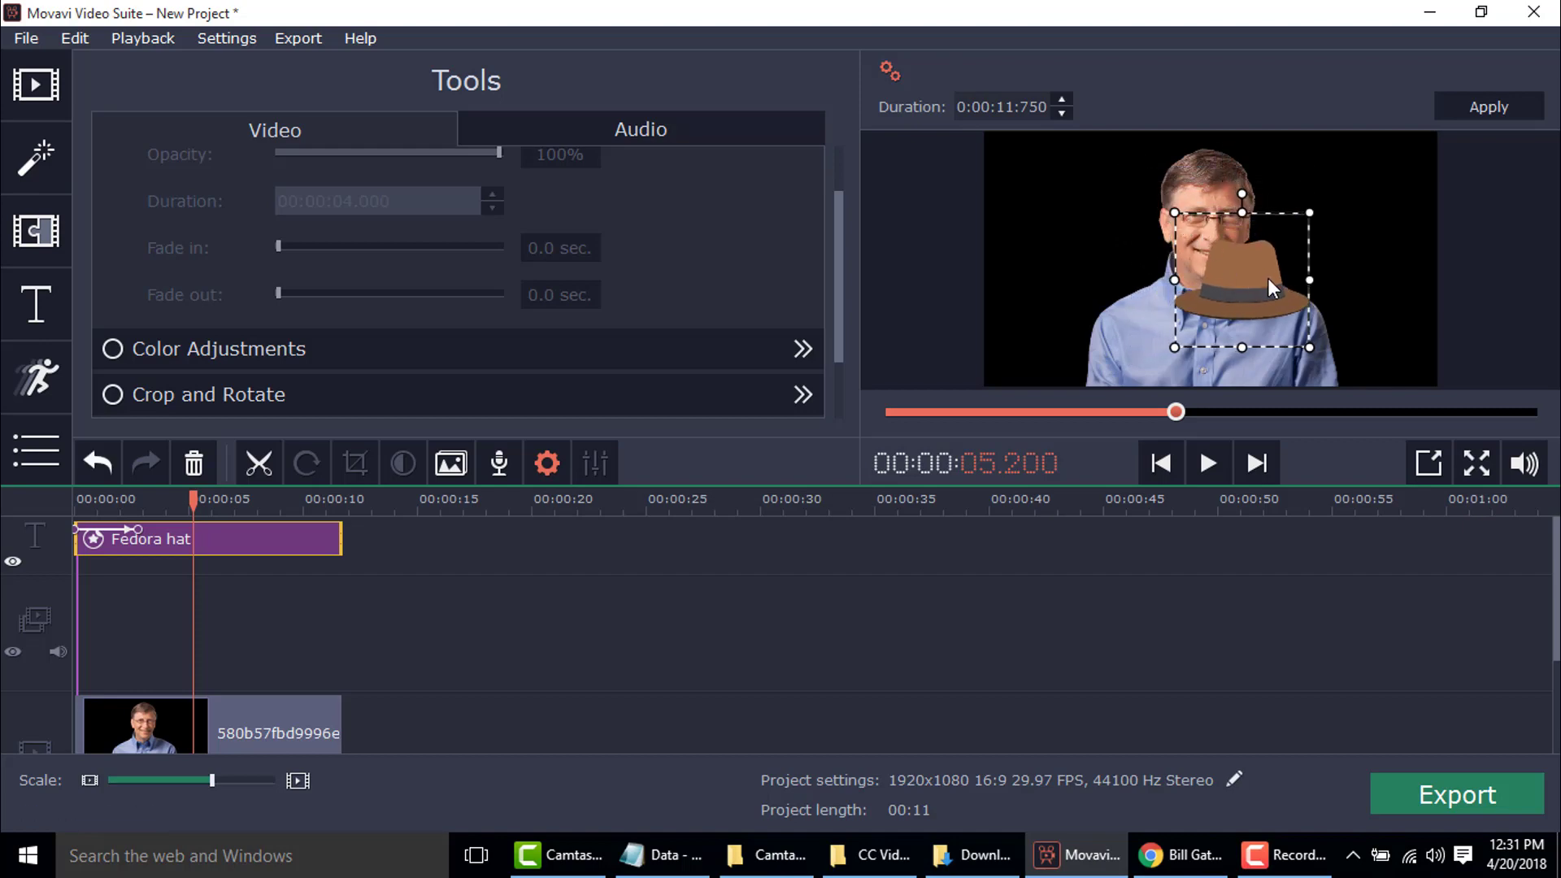
At the 2.8-second keyframe, reposition the smaller hat so it sits centred on the head.
click(141, 512)
drag(141, 507, 139, 508)
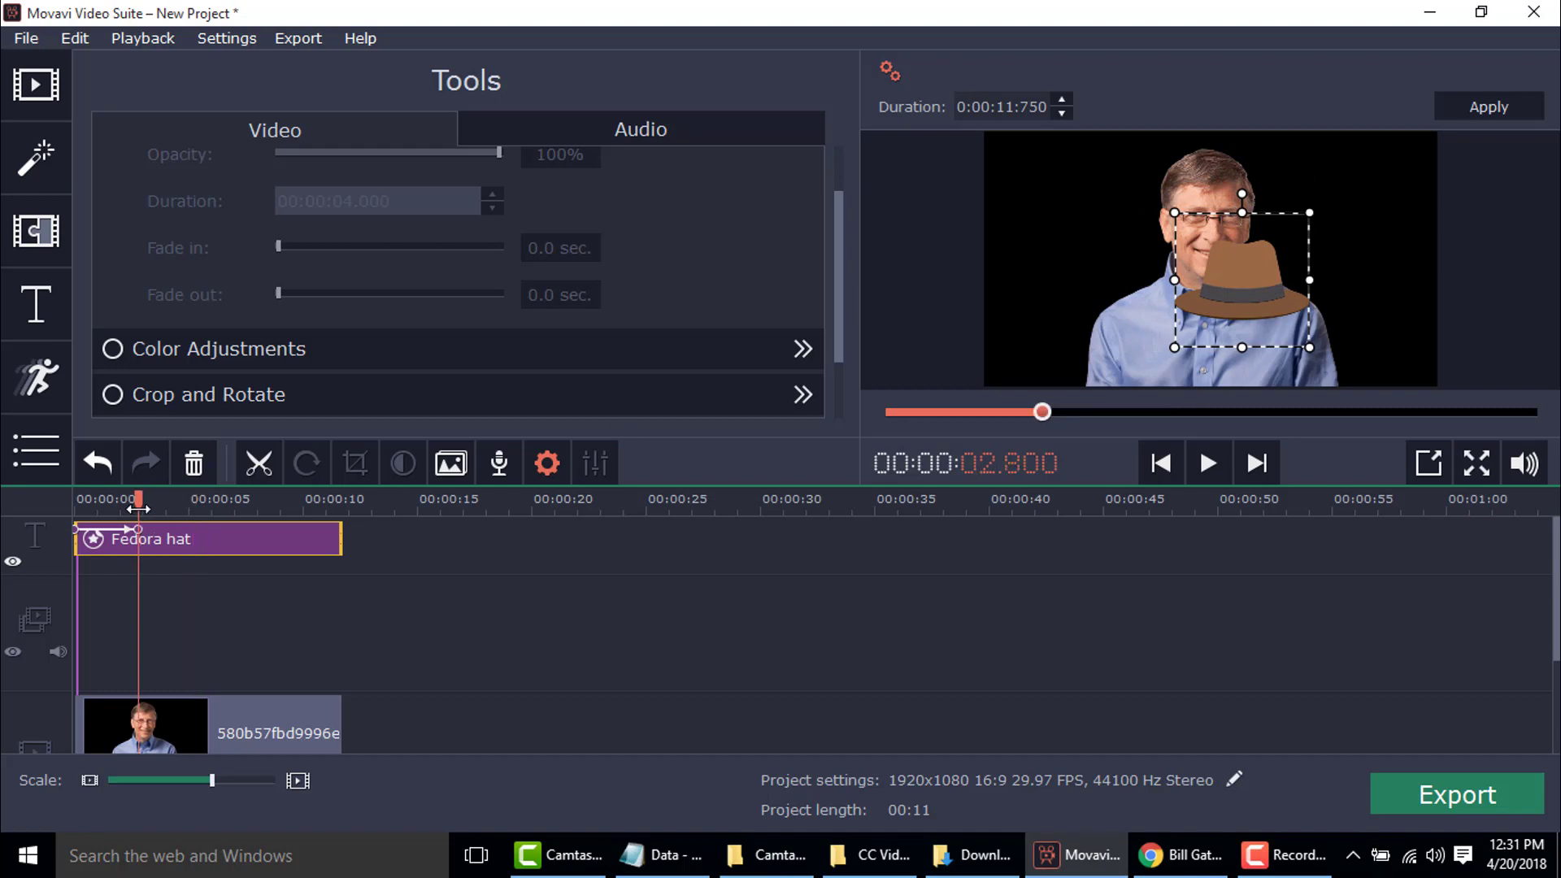
double_click(143, 538)
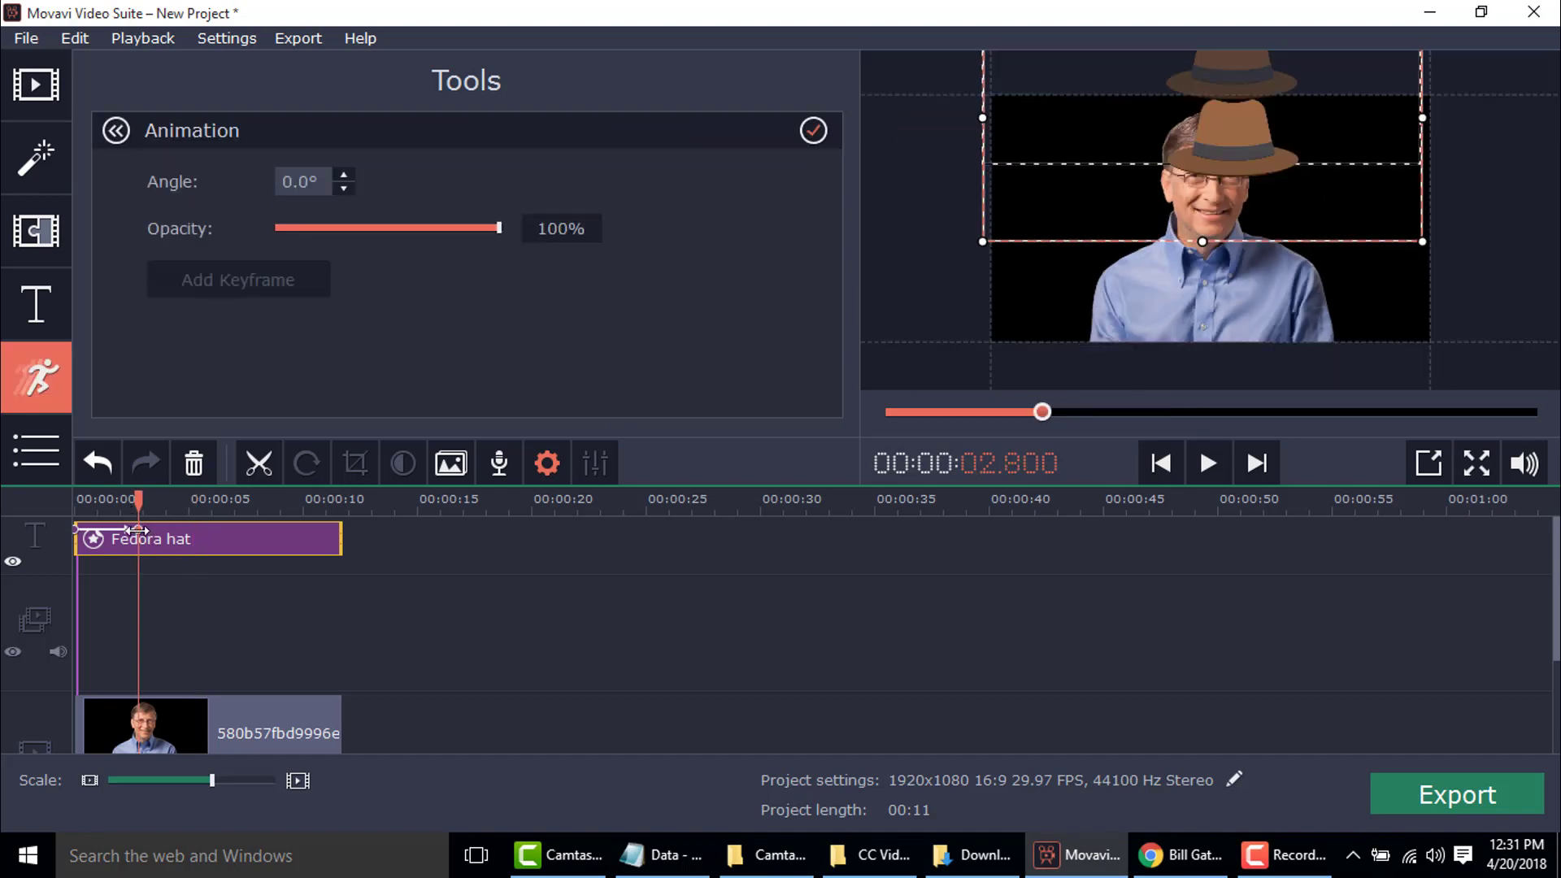
drag(1236, 149, 1208, 135)
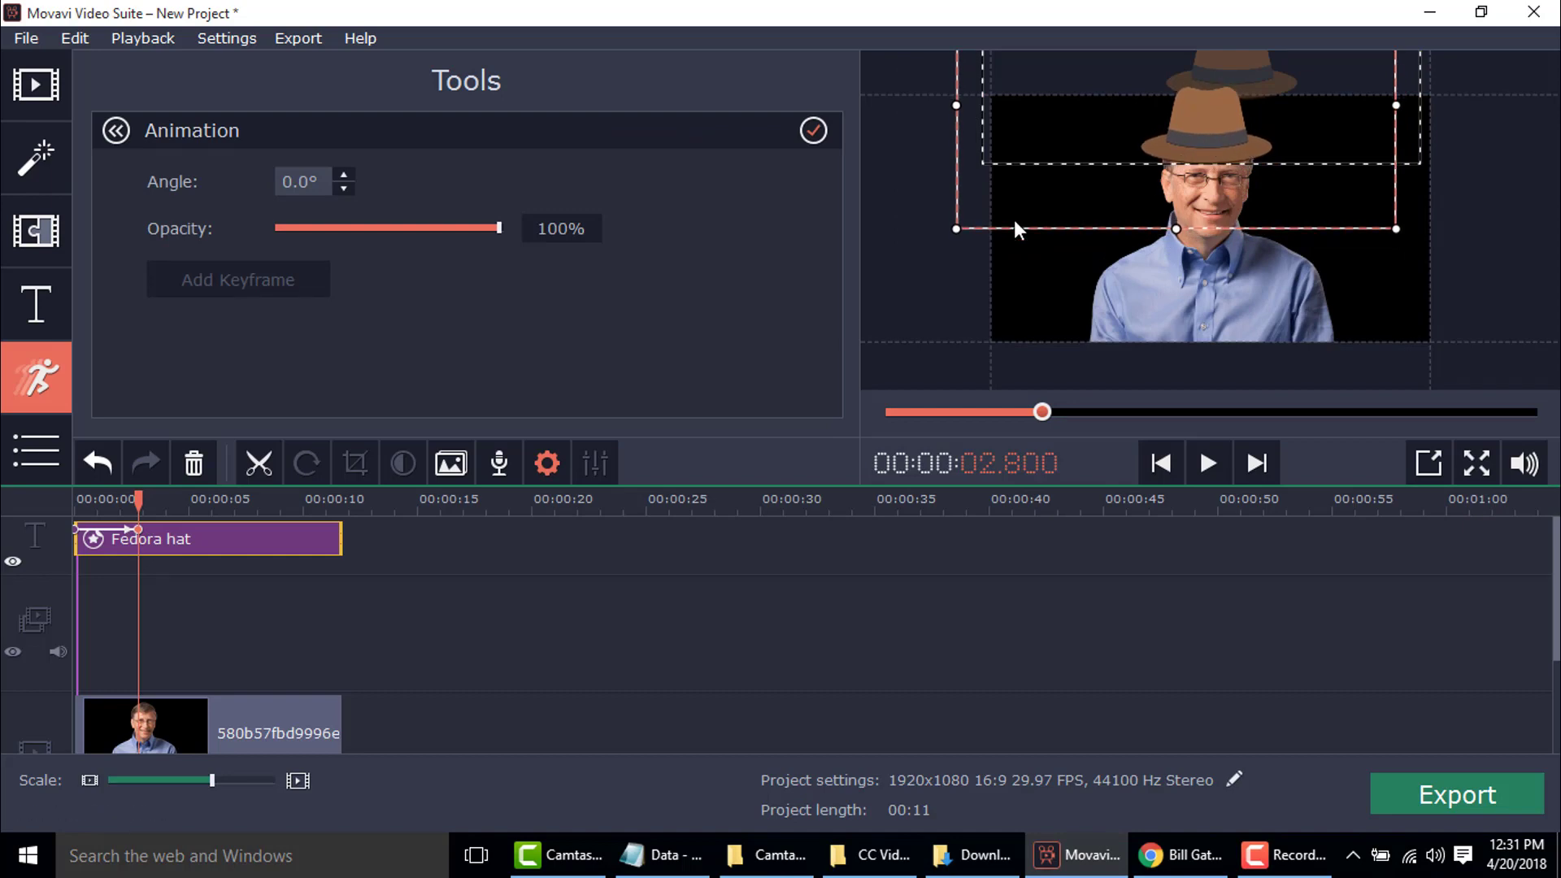
At the starting keyframe, shift the hat slightly so it hovers centred above the head.
click(79, 505)
drag(79, 508, 69, 541)
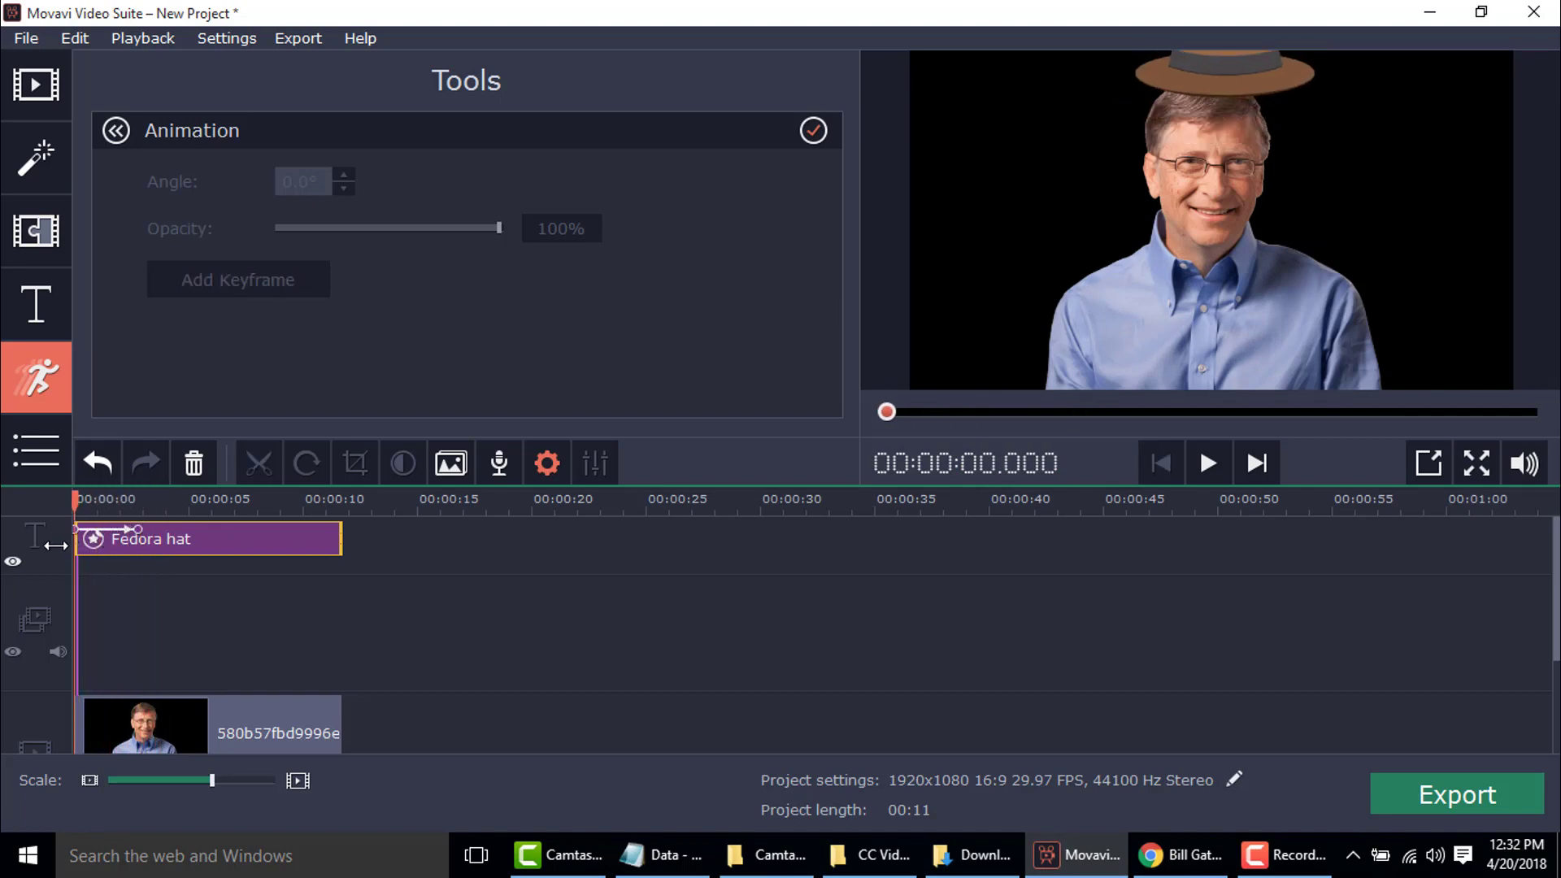
click(1019, 236)
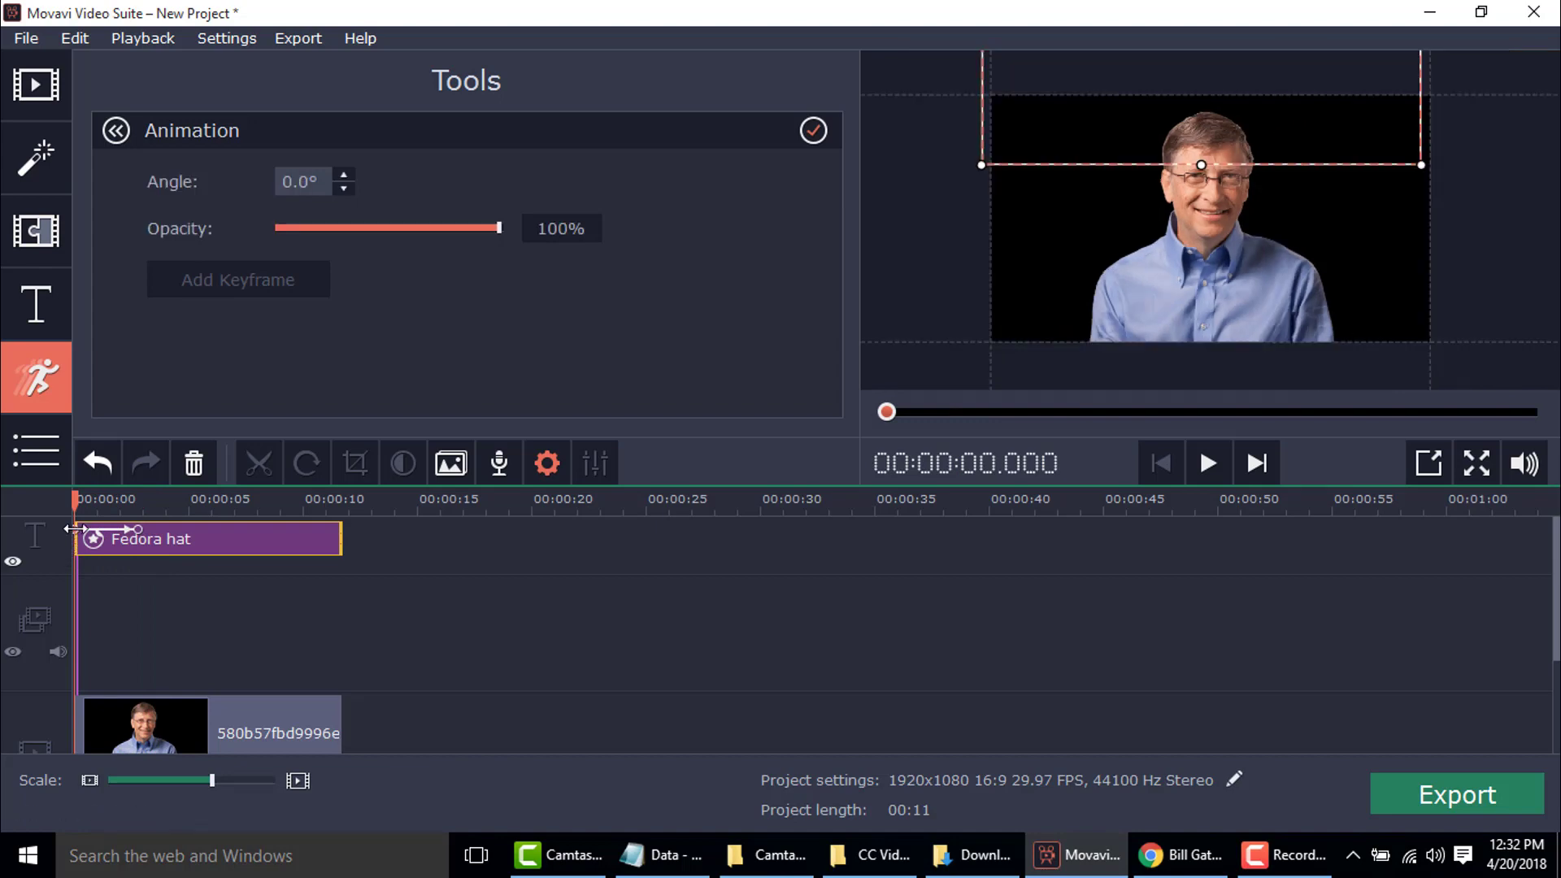
drag(1235, 110, 1215, 100)
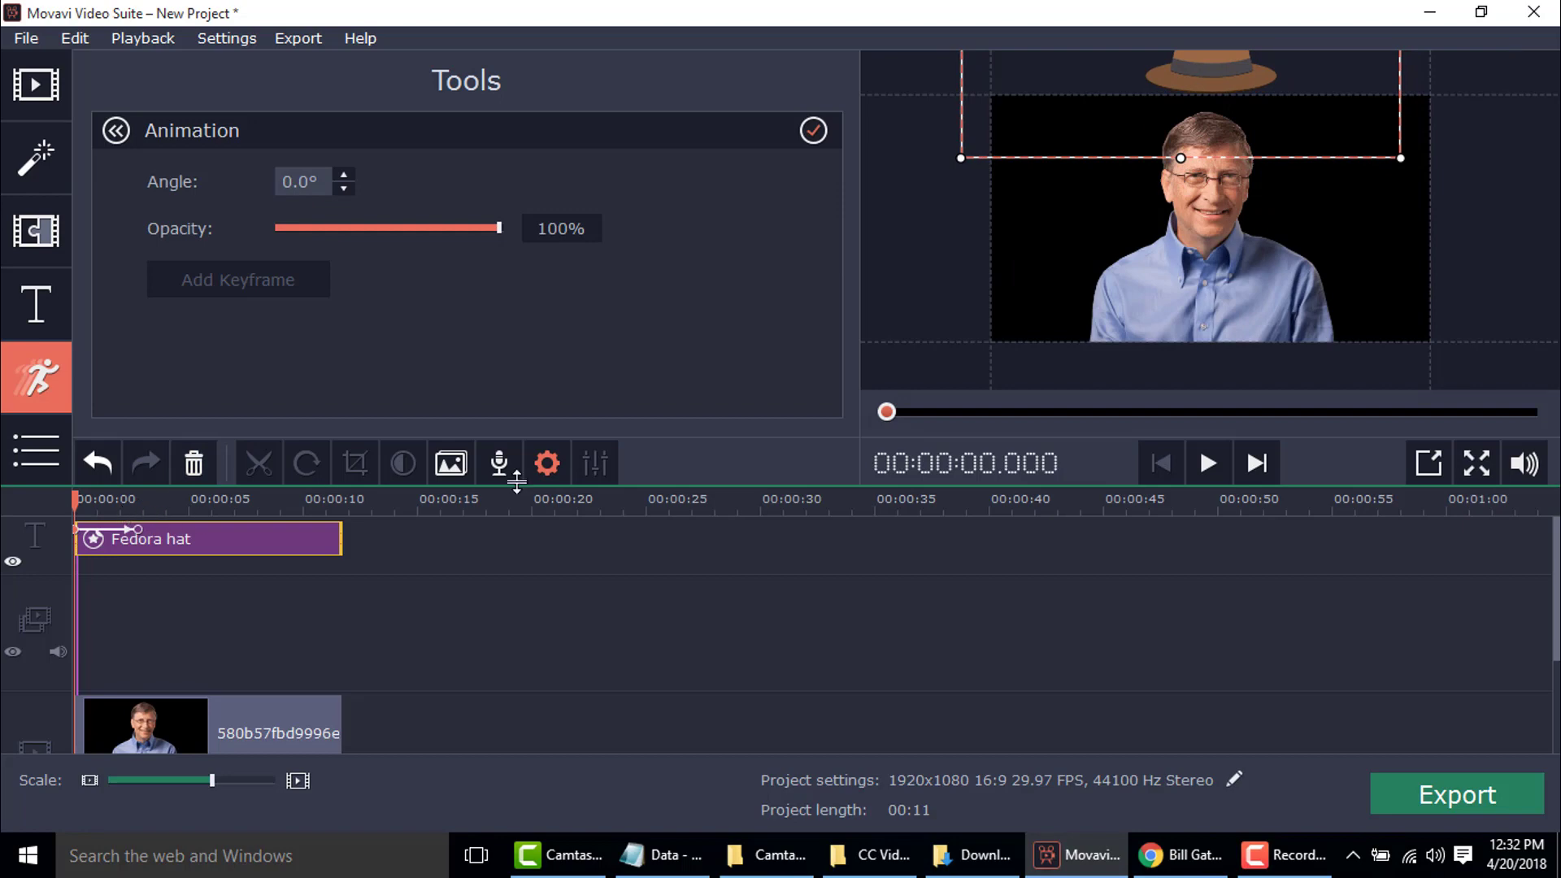
Play the hat animation from the start, pause it, and scrub back over the clip to review it.
click(1209, 463)
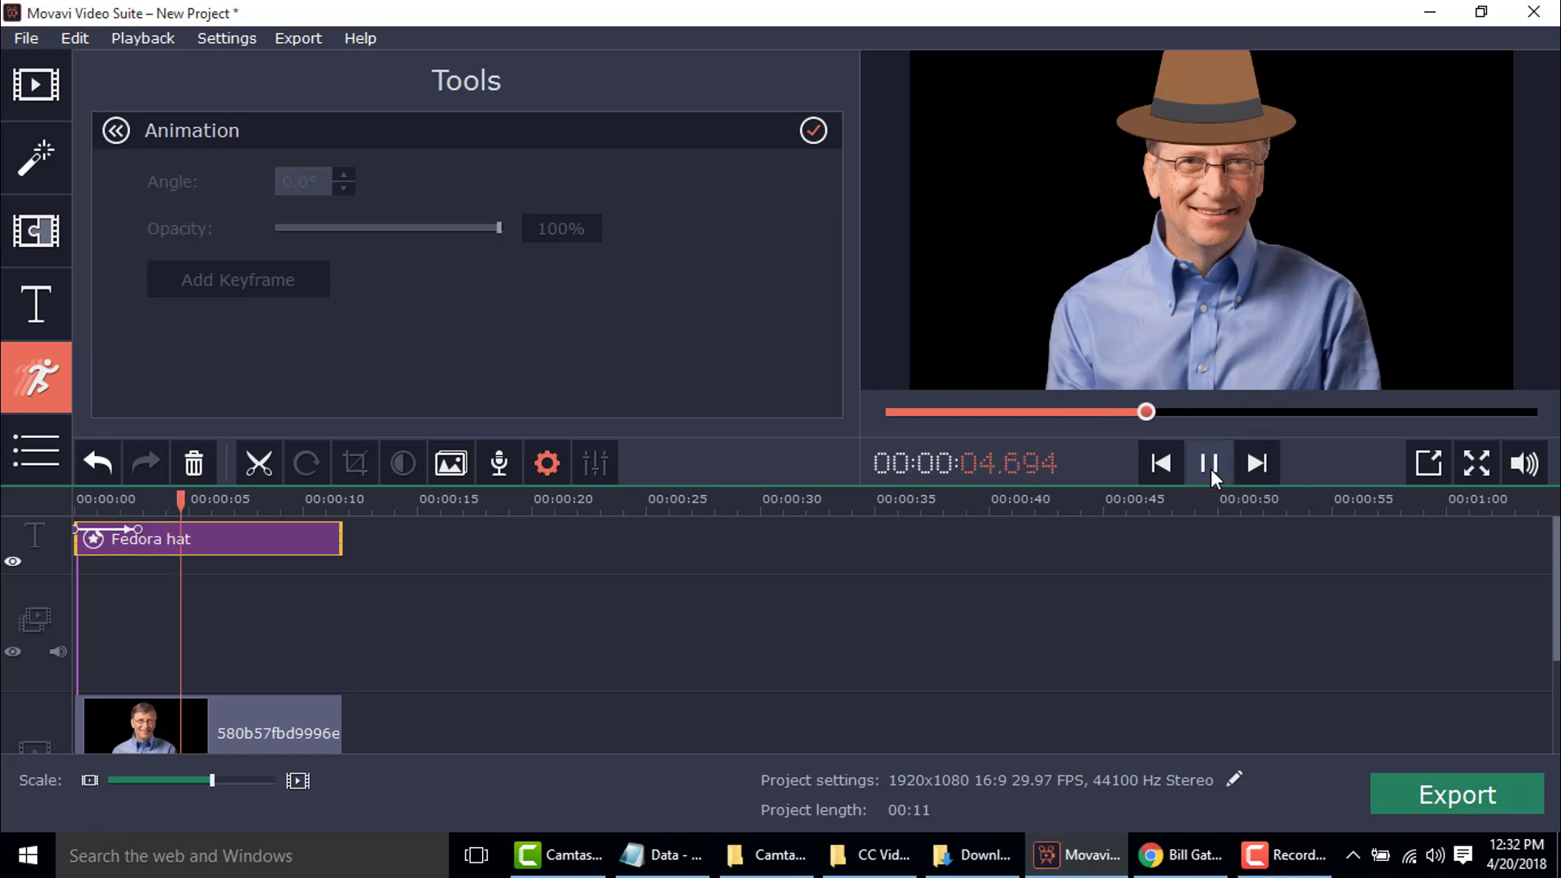
click(1209, 462)
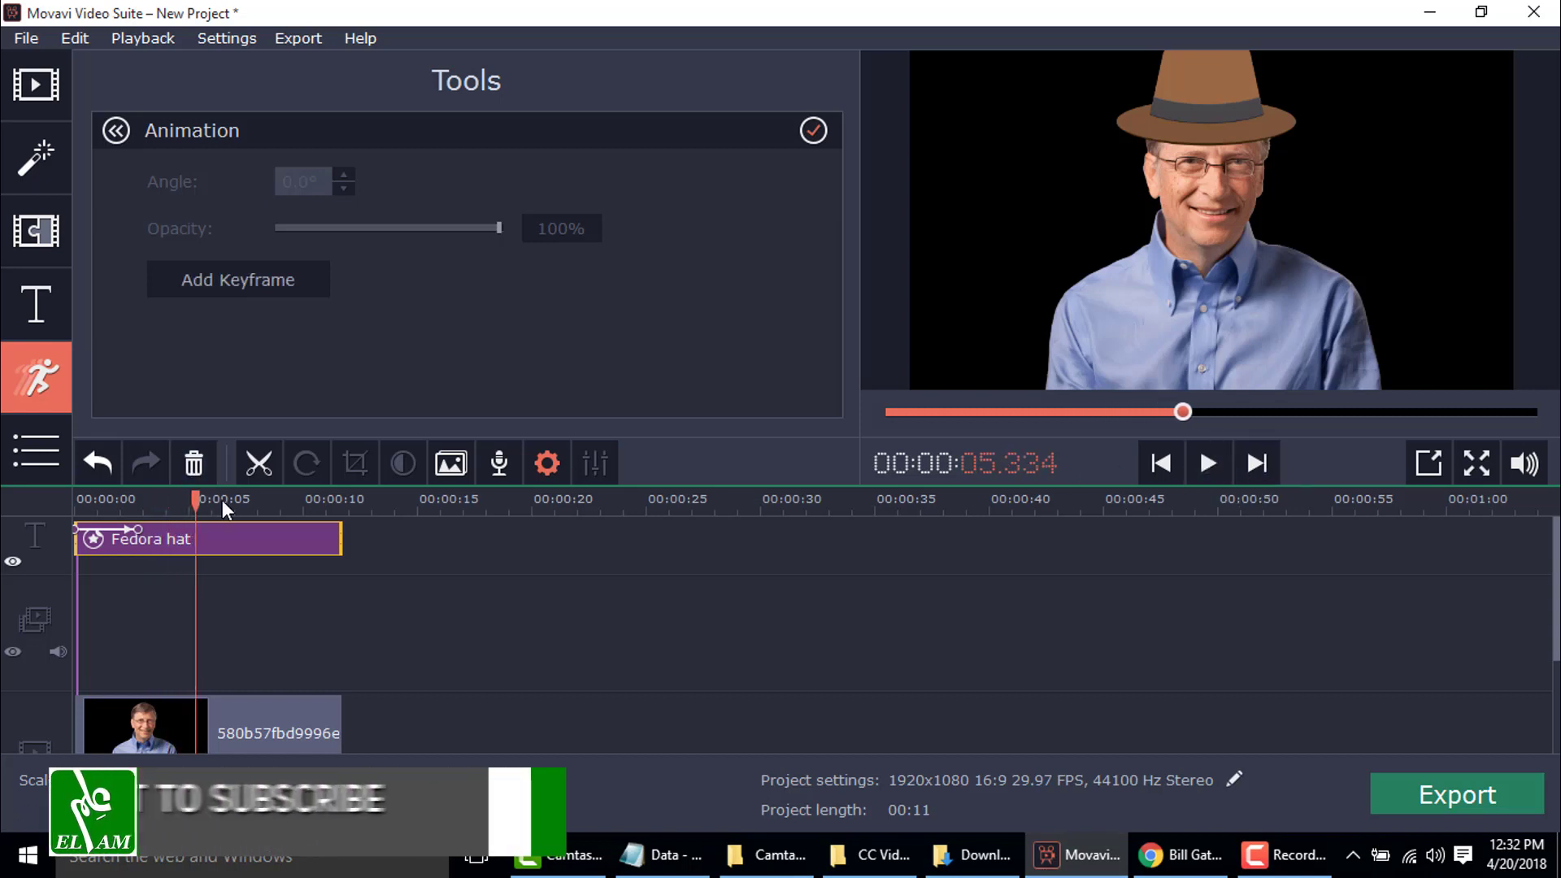
drag(222, 500, 158, 519)
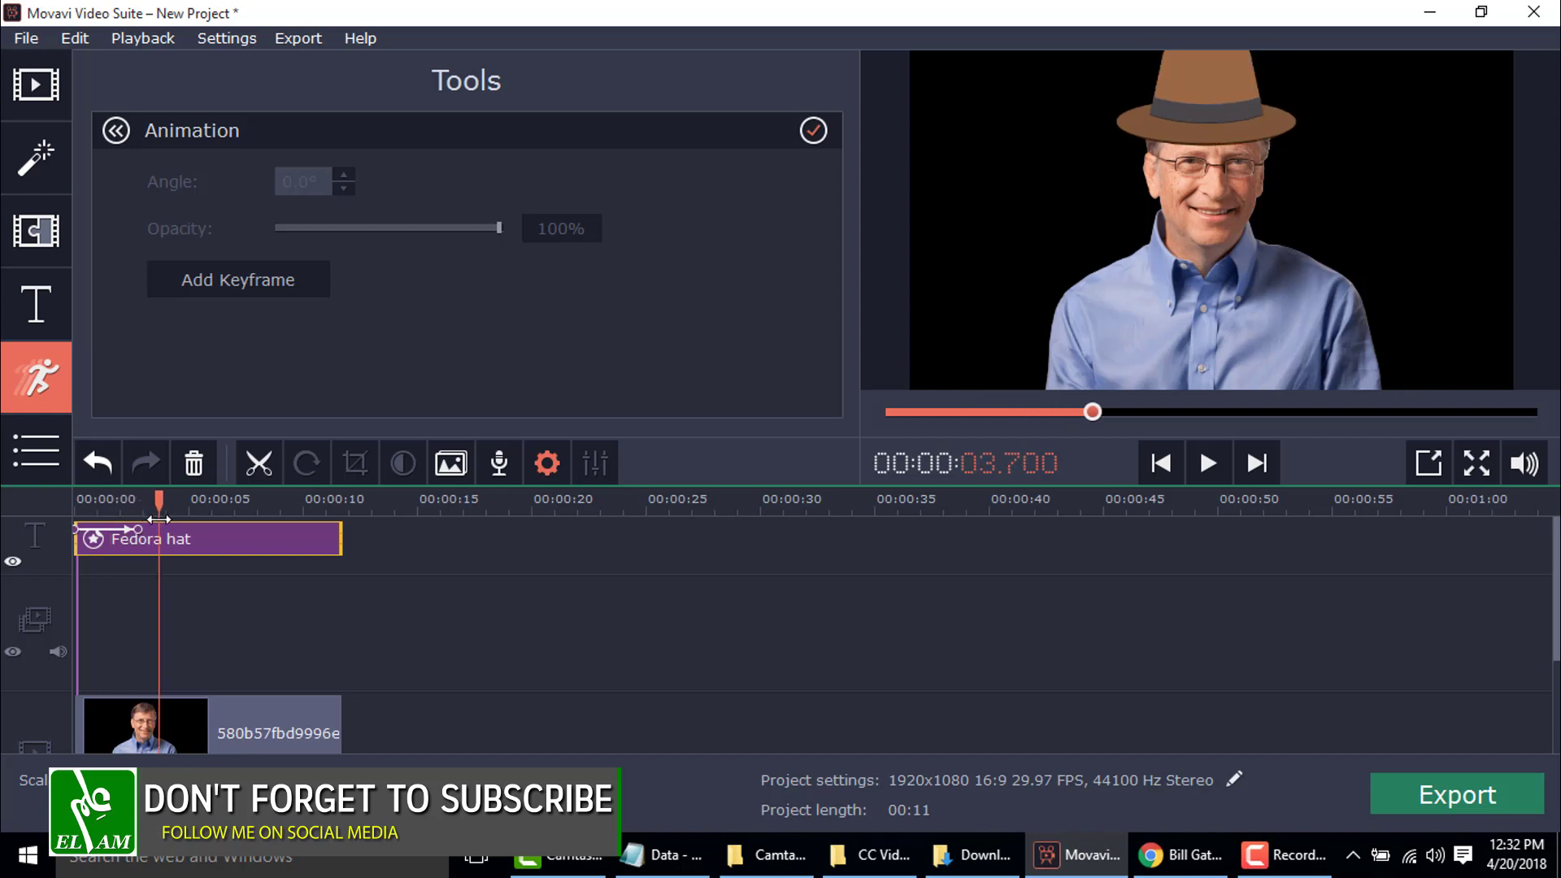
Open the Stickers collection and browse through all stickers to the end of the list.
click(36, 450)
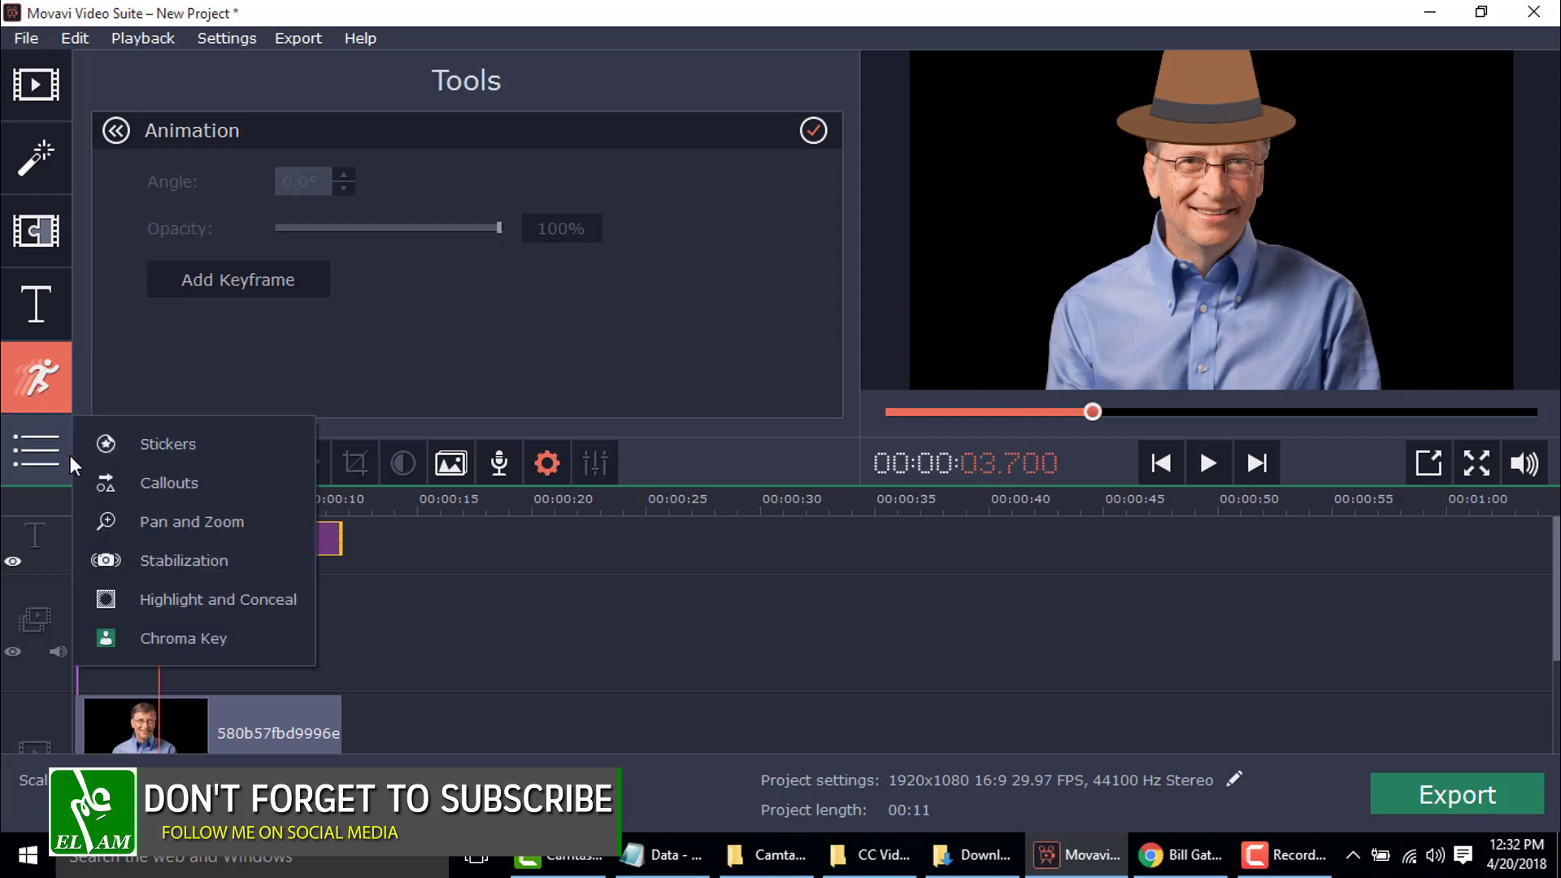
click(173, 445)
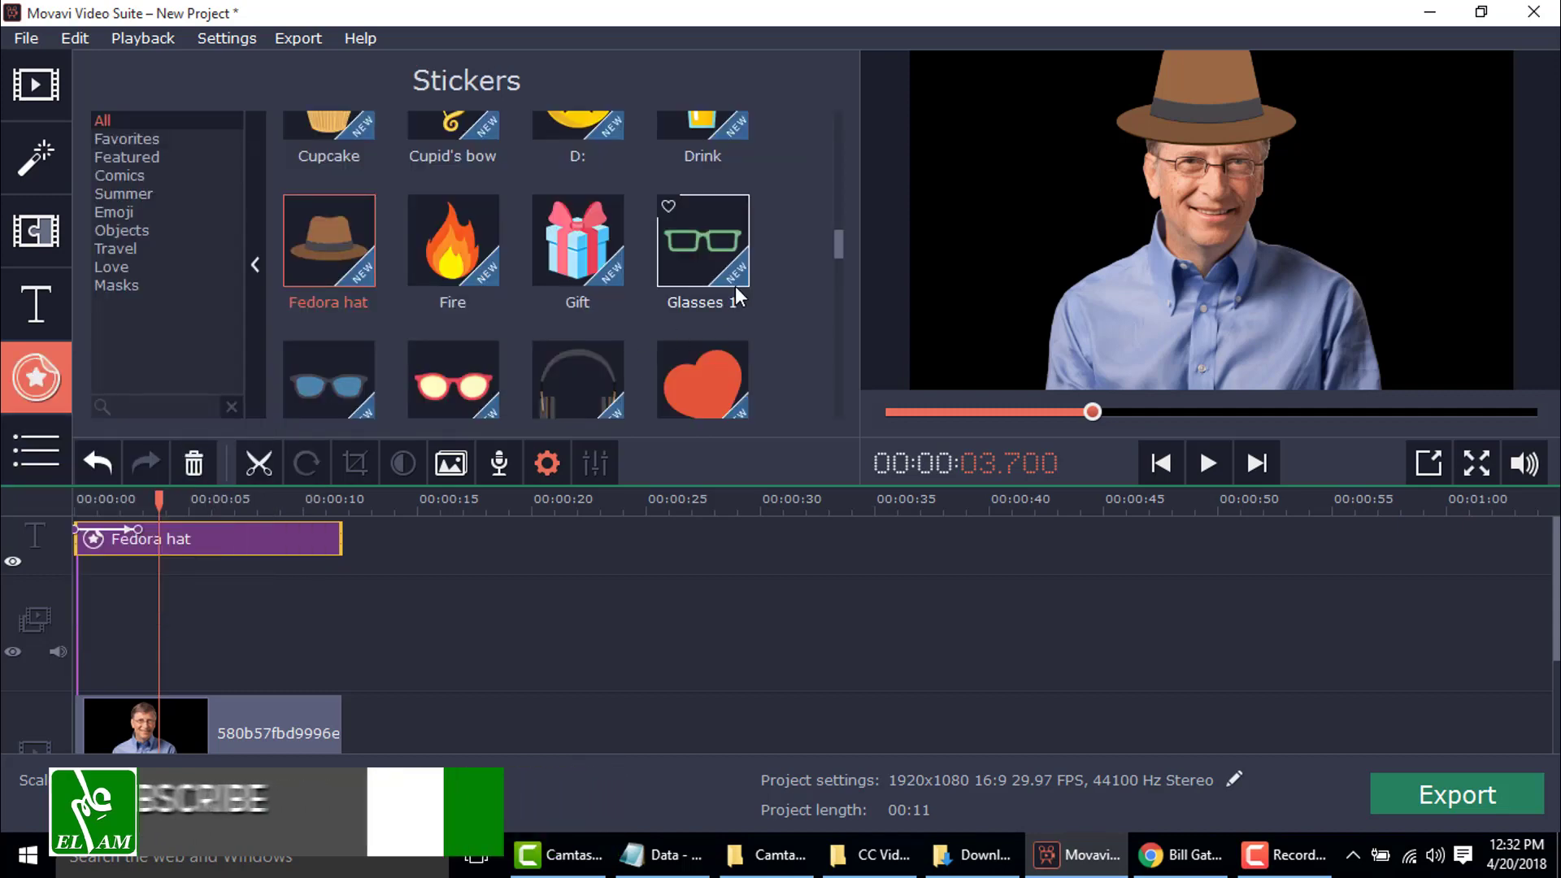
drag(839, 245, 822, 400)
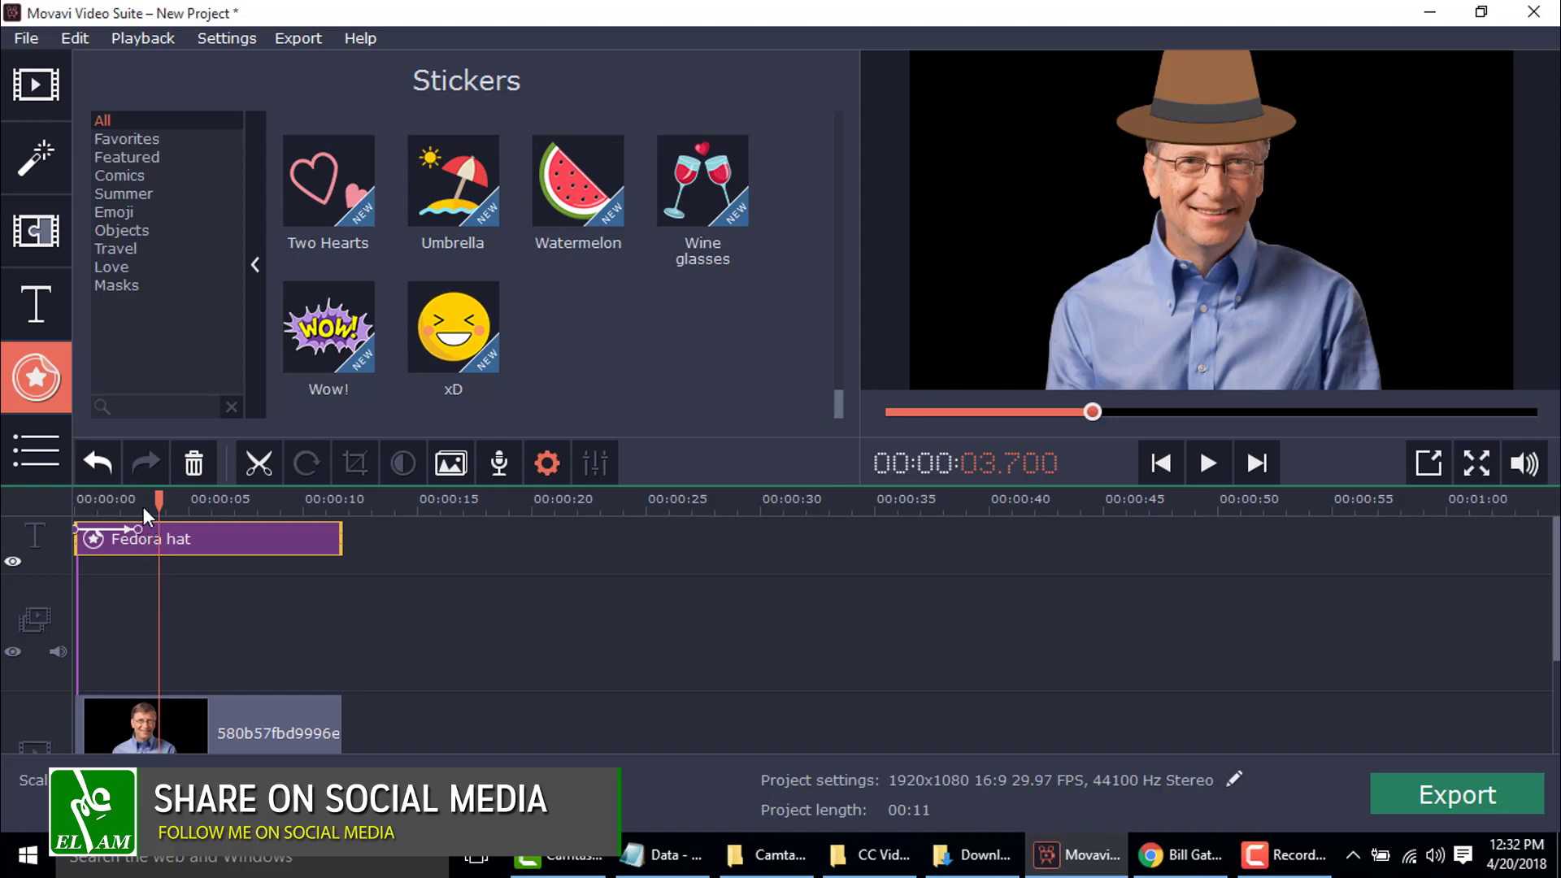
drag(143, 506, 229, 506)
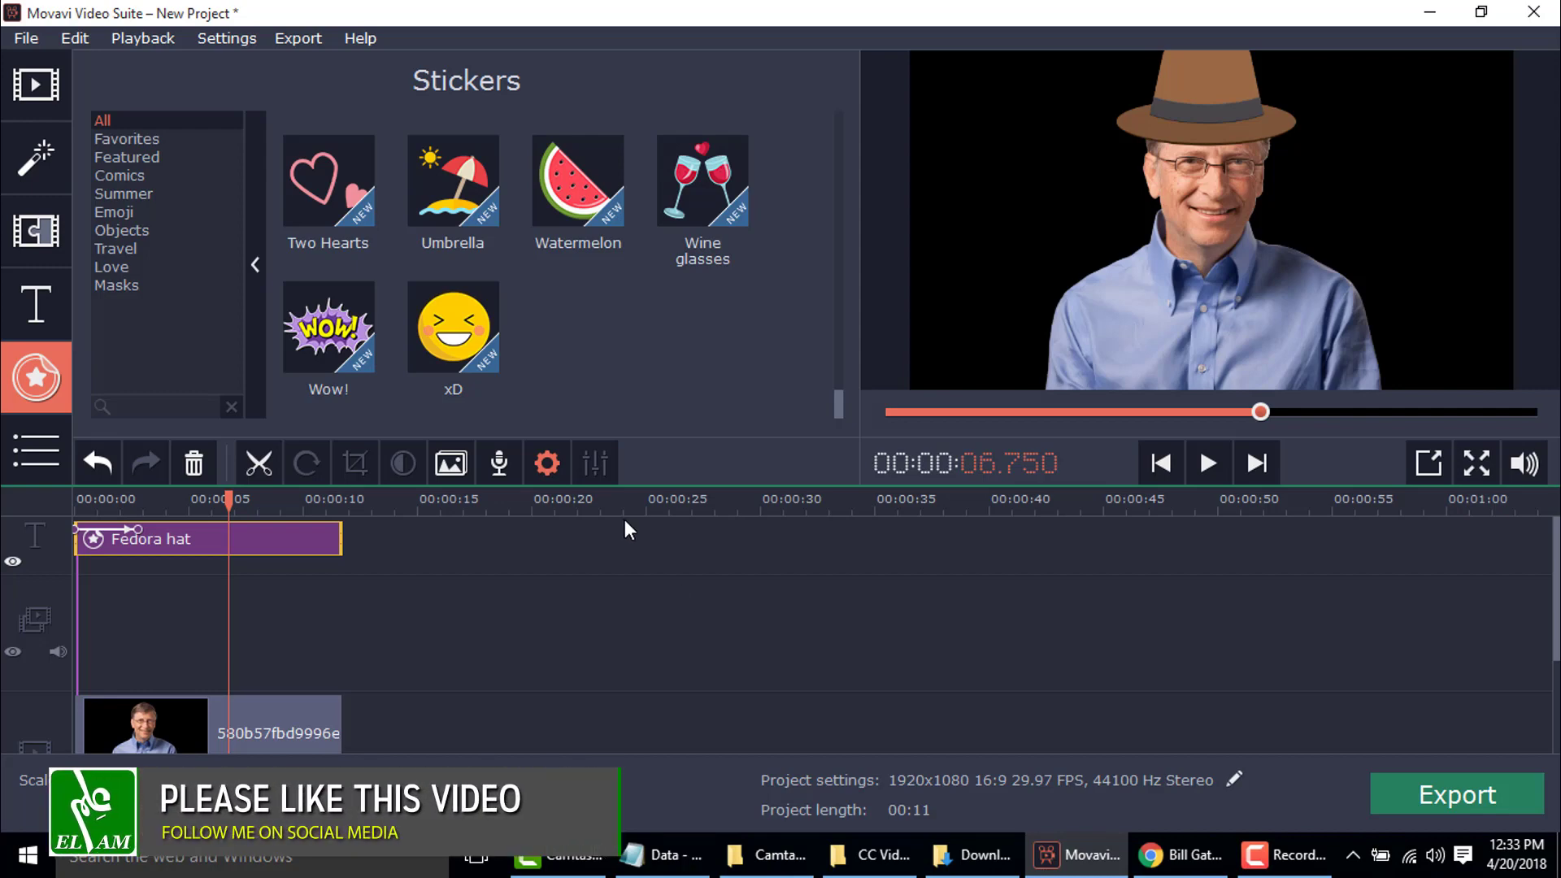
drag(229, 503, 307, 507)
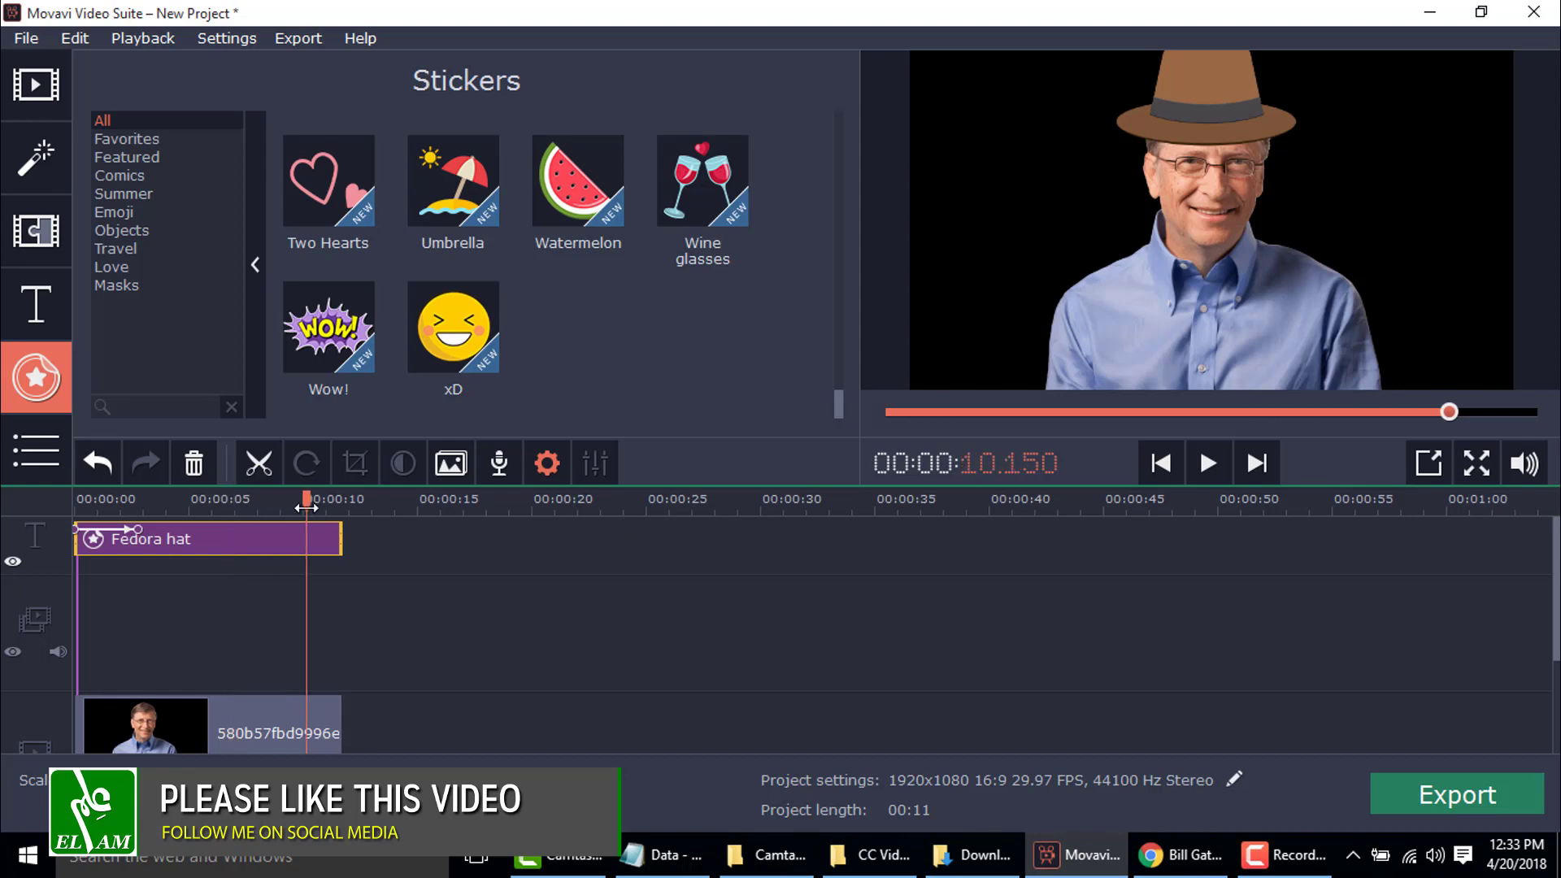